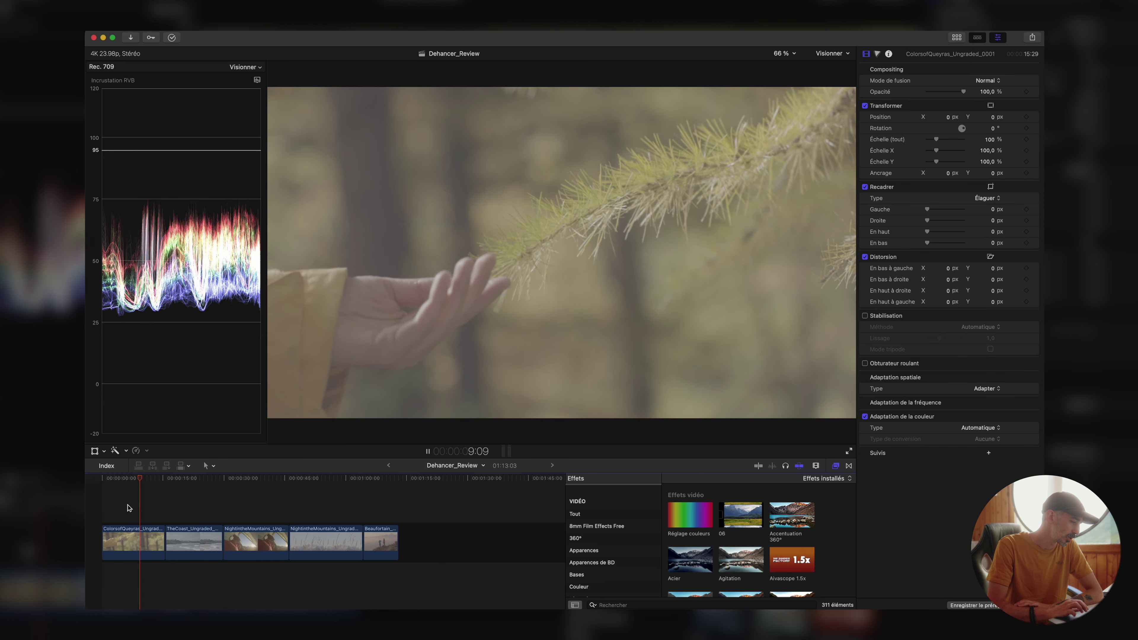
# Step: Pause playback, find the Dehancer Pro effect by searching for "dehancer", and apply it to the first clip, ColorsofQueyras_Ungraded
pyautogui.press('space')
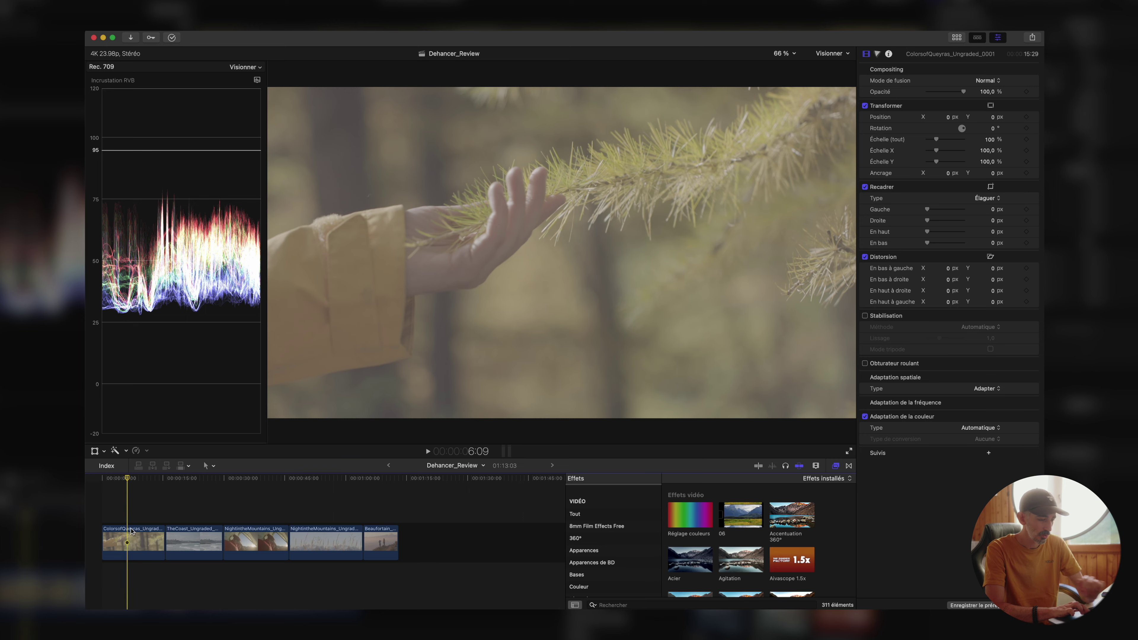
pyautogui.click(131, 532)
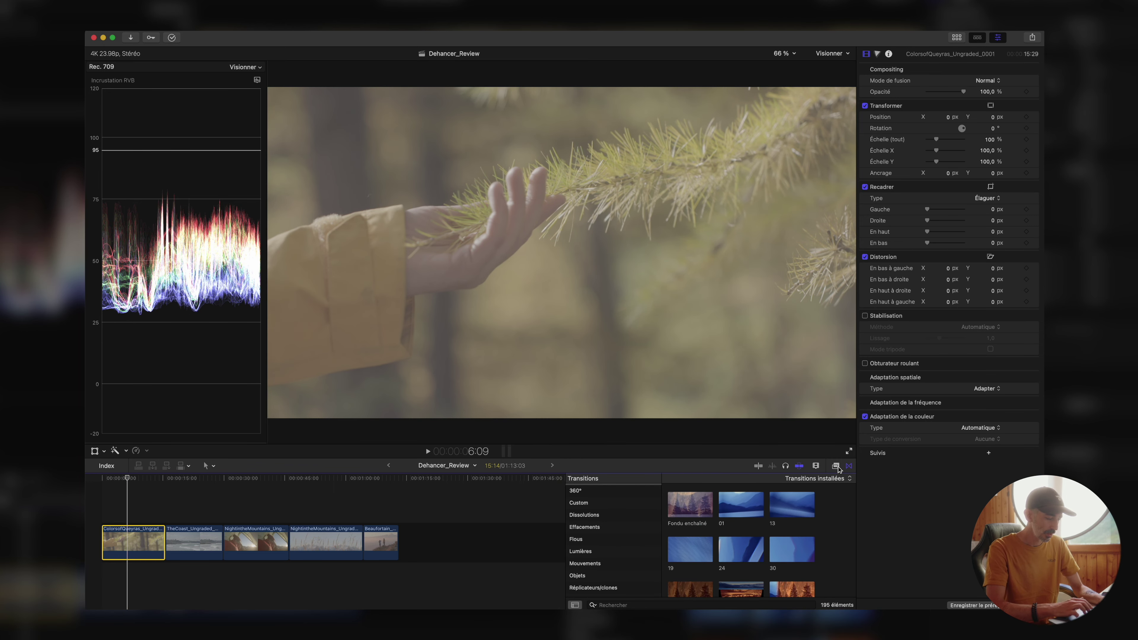
pyautogui.click(614, 606)
pyautogui.write('dehancer')
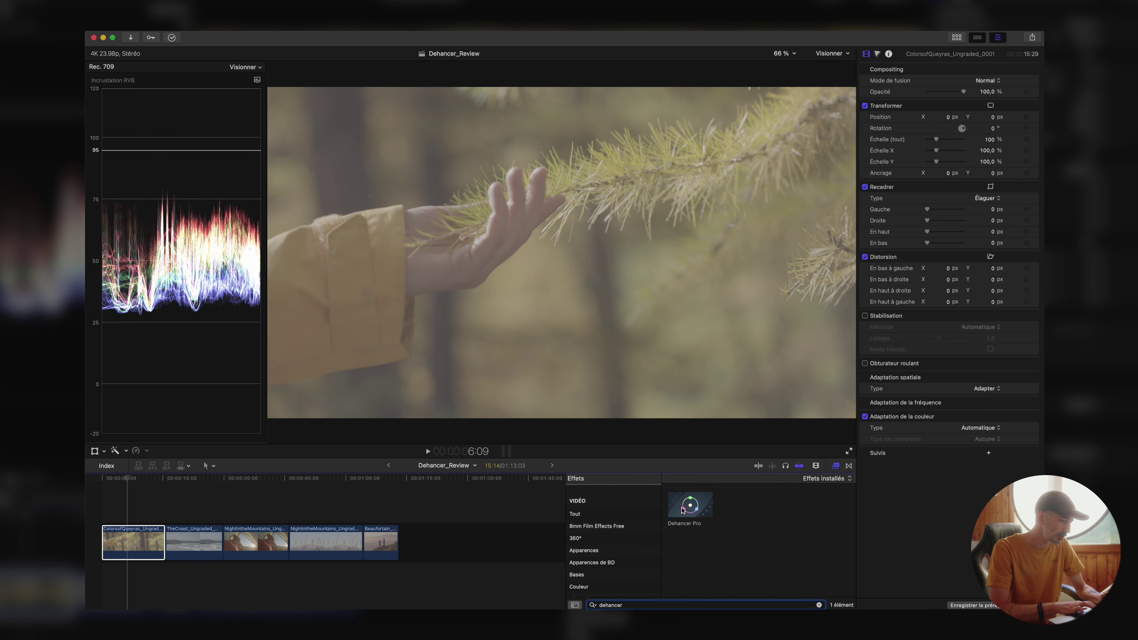
pyautogui.moveTo(690, 509); pyautogui.dragTo(147, 543)
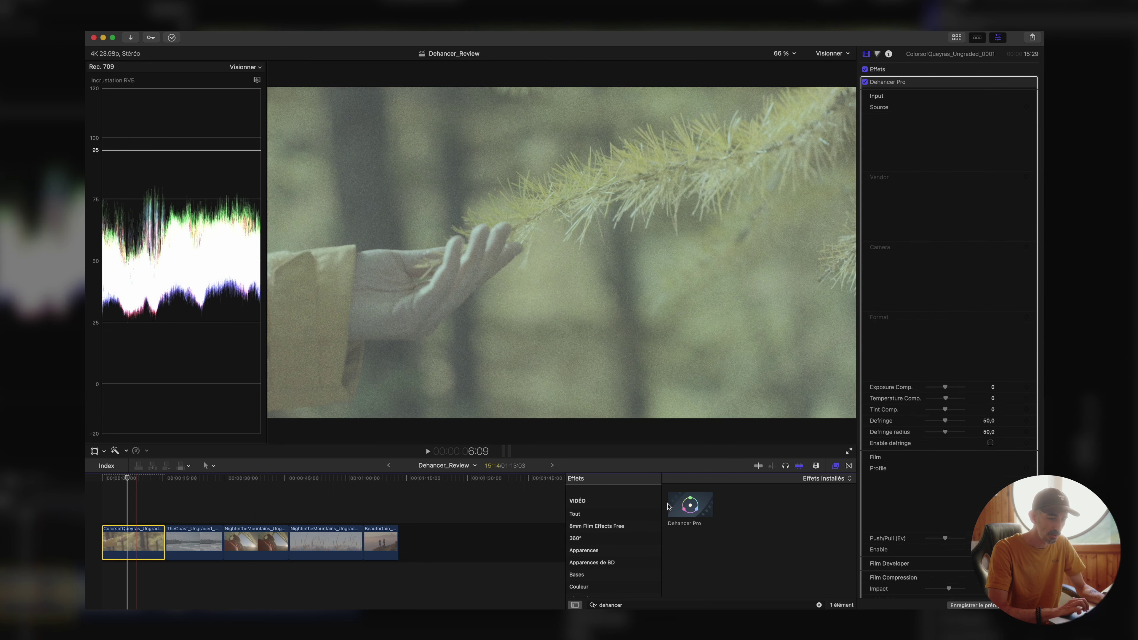
# Step: Hide the effects browser and look through the parameter sections of the Dehancer Pro effect
pyautogui.click(836, 467)
pyautogui.scroll(2, 918, 161)
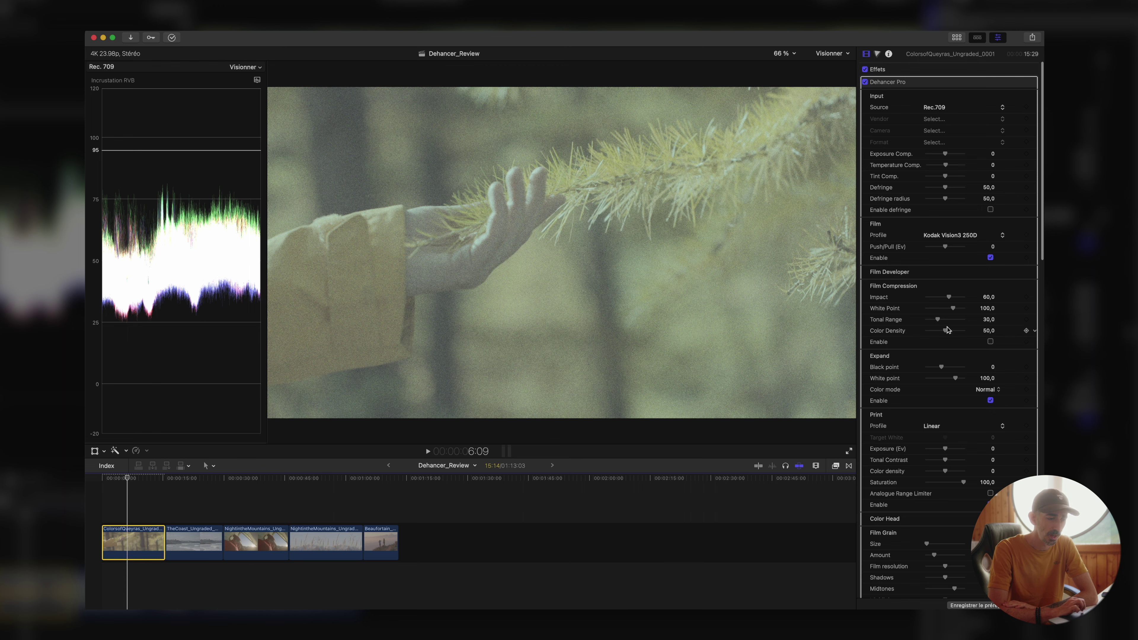
pyautogui.scroll(-3, 947, 330)
pyautogui.scroll(5, 947, 330)
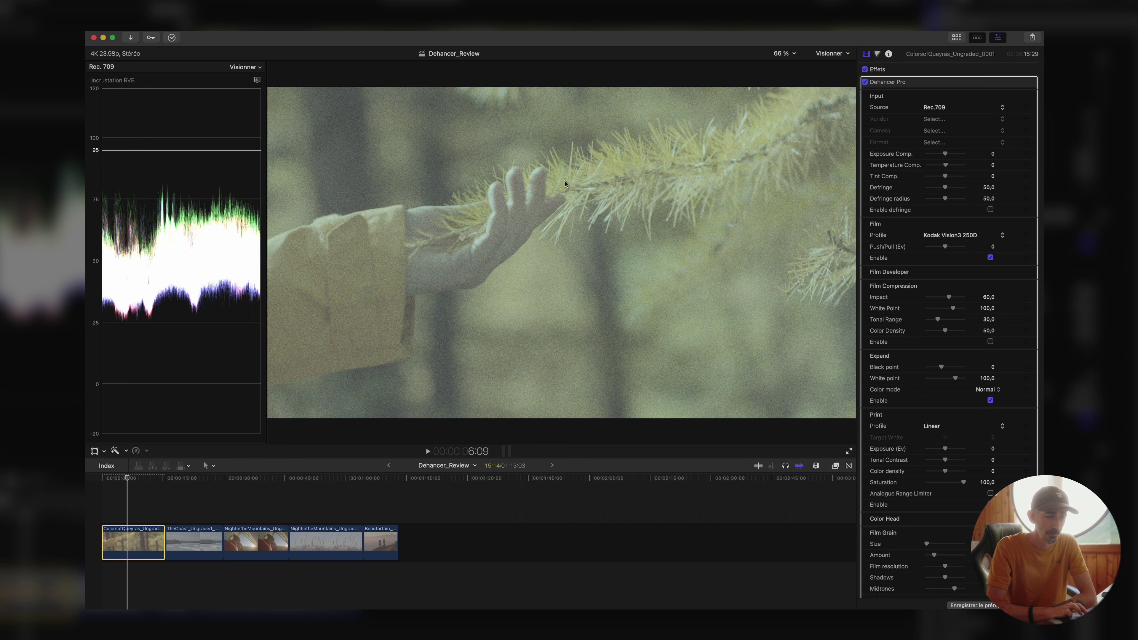
# Step: Set Dehancer's input source to Choose Camera, with Sony, Cinema Line FX3 and the S-Log3 S-Gamut3.Cine ISO 640 format
pyautogui.click(935, 109)
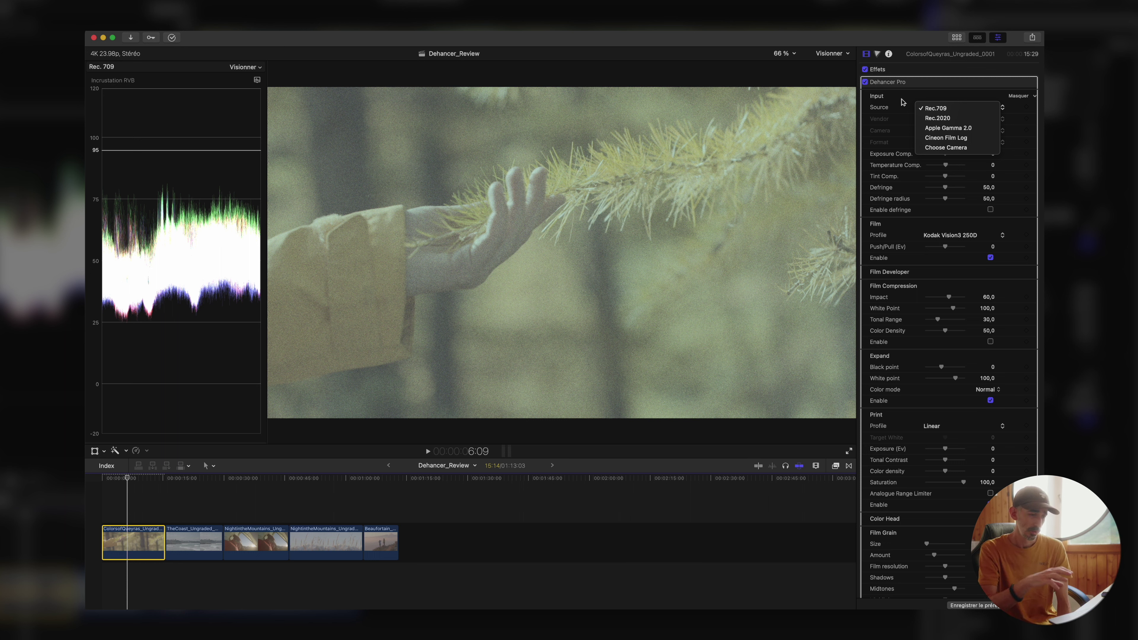
pyautogui.click(938, 148)
pyautogui.click(947, 119)
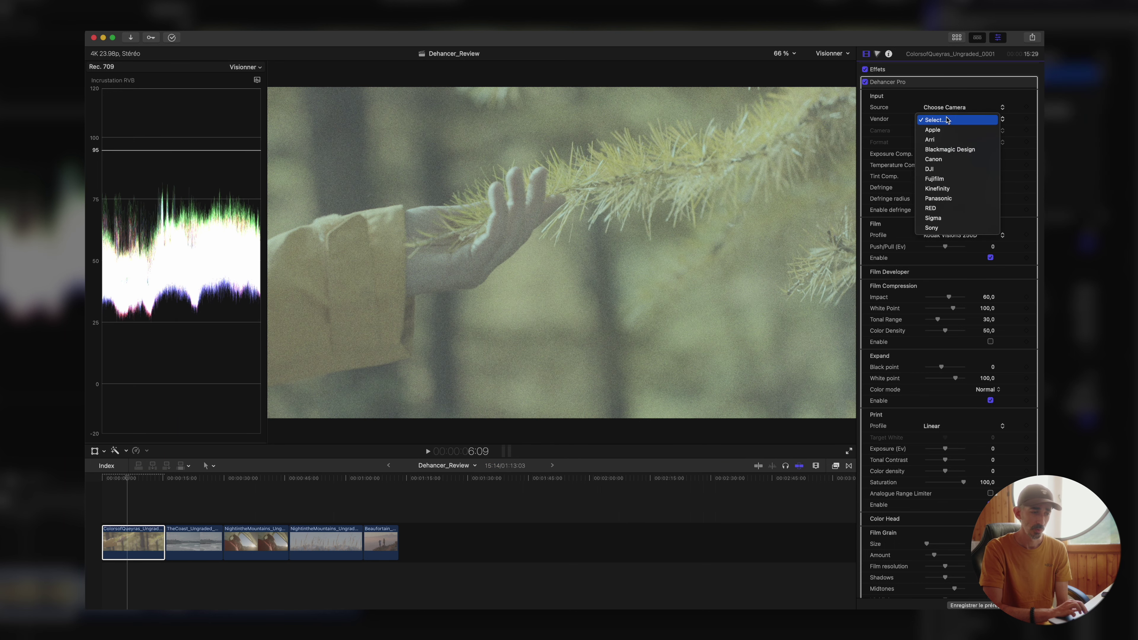
pyautogui.click(934, 229)
pyautogui.click(954, 130)
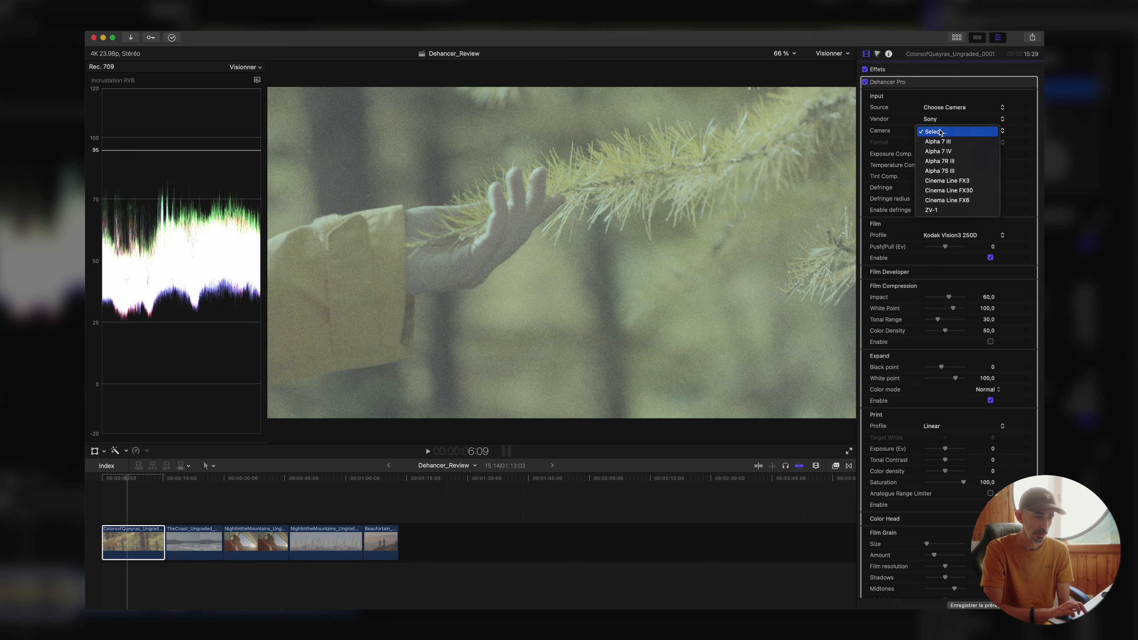
pyautogui.click(947, 180)
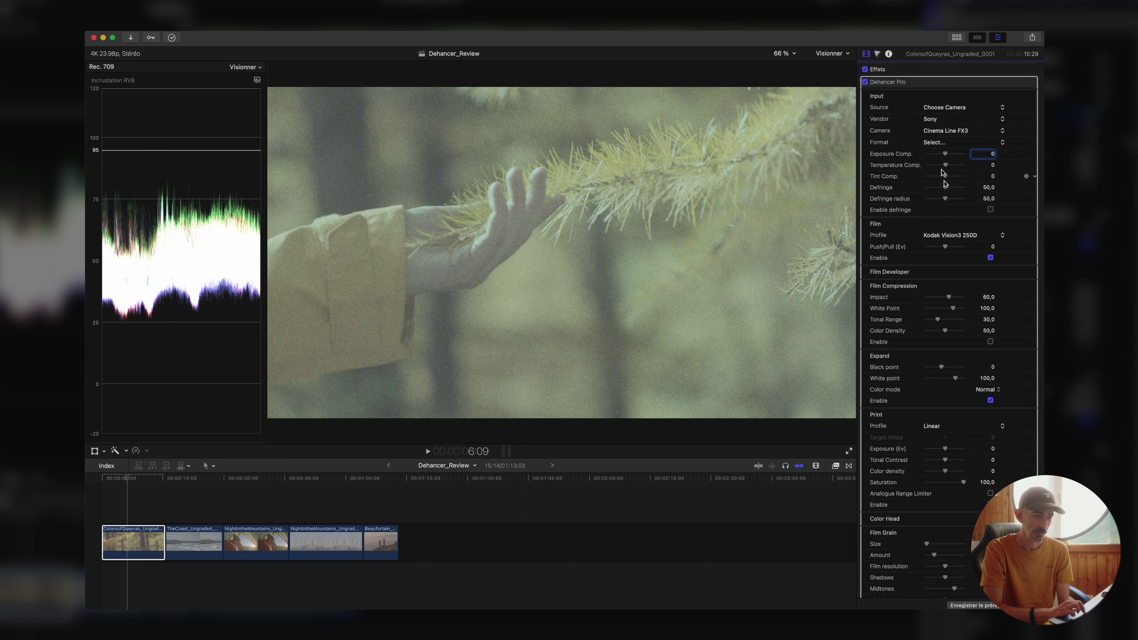
pyautogui.click(939, 143)
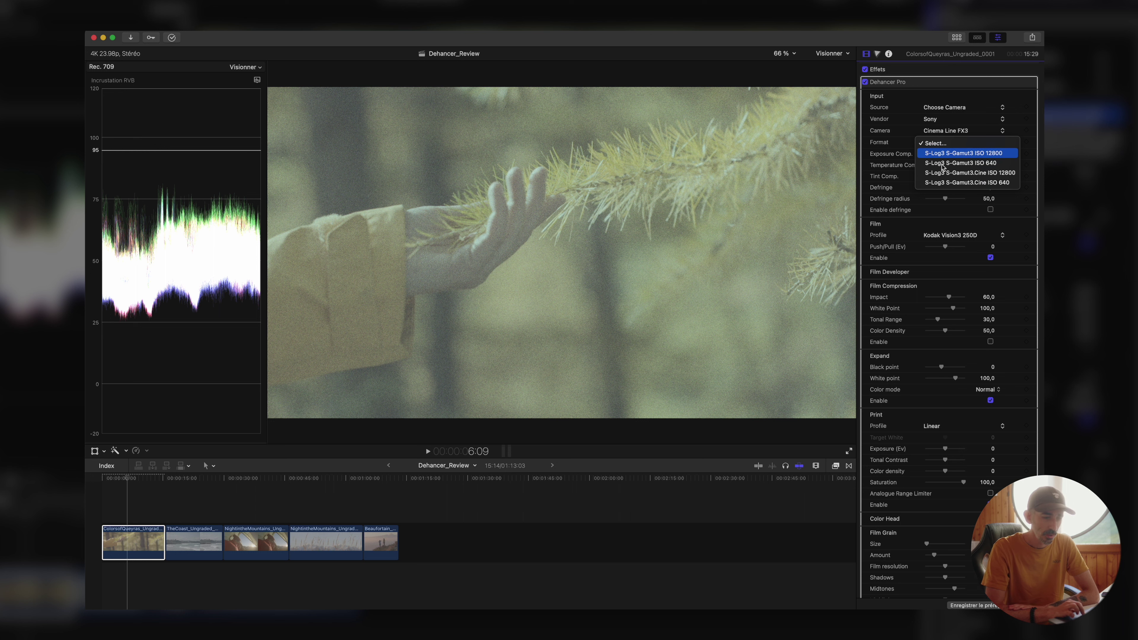
pyautogui.click(976, 182)
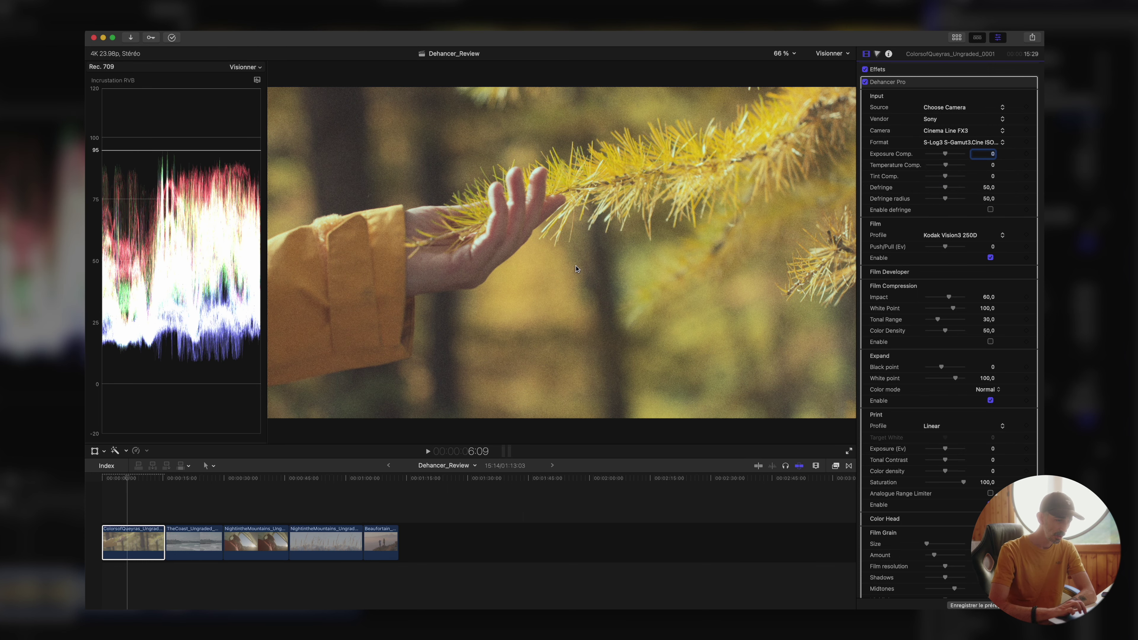
# Step: Compare the shot with the Dehancer Pro effect disabled and enabled
pyautogui.click(866, 82)
pyautogui.click(865, 83)
pyautogui.click(865, 82)
pyautogui.click(866, 82)
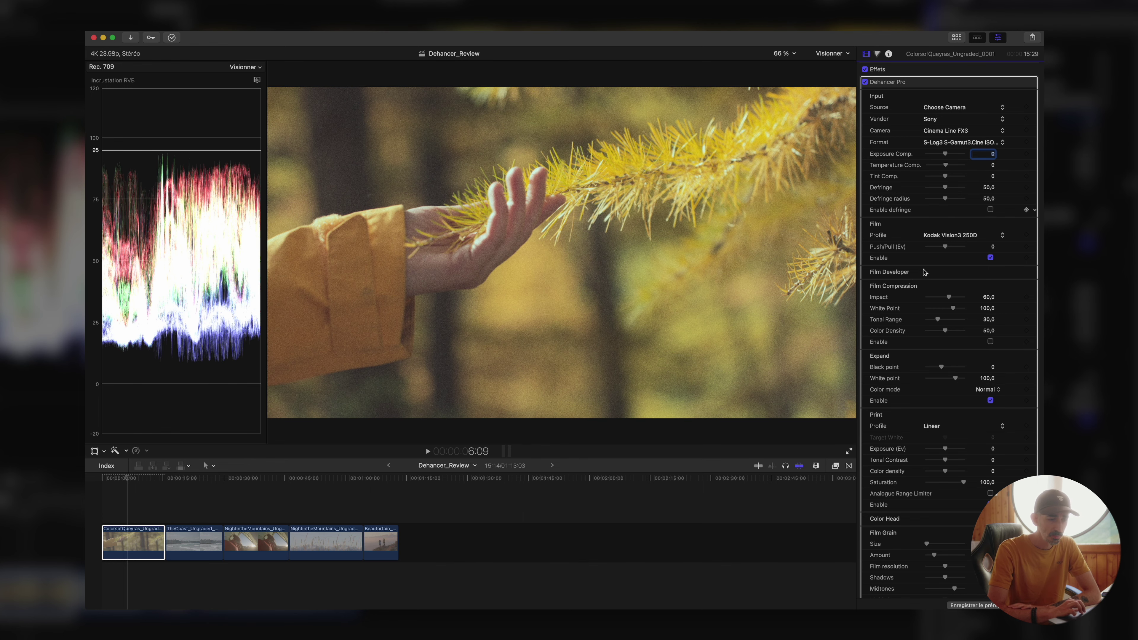
# Step: Disable Film Grain in the Dehancer Pro effect
pyautogui.scroll(-1, 932, 422)
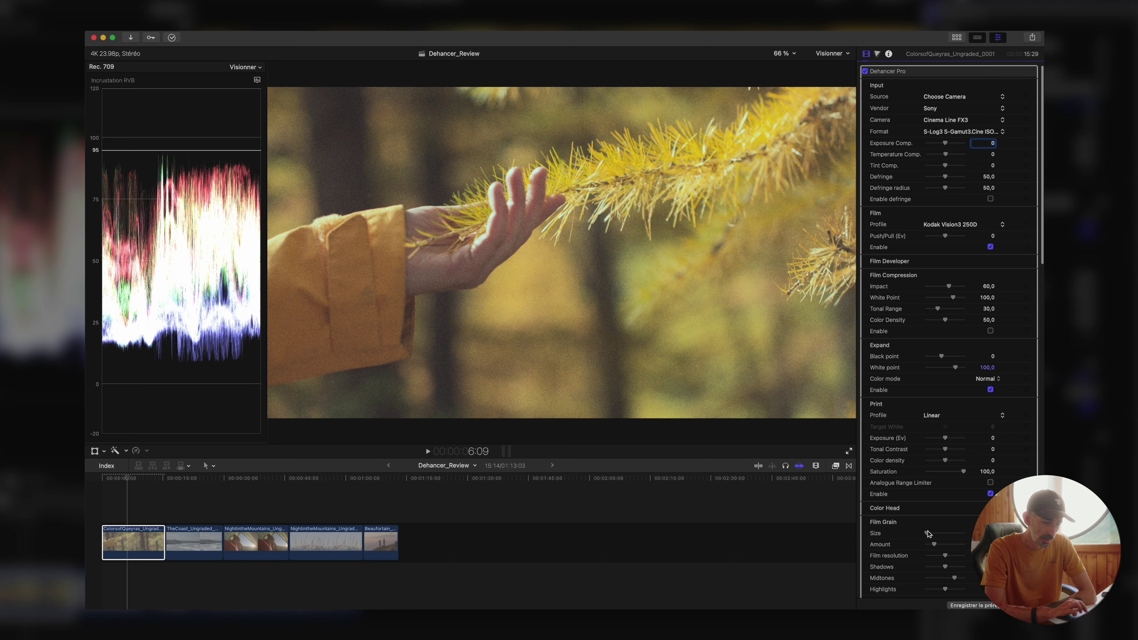
pyautogui.scroll(-6, 935, 550)
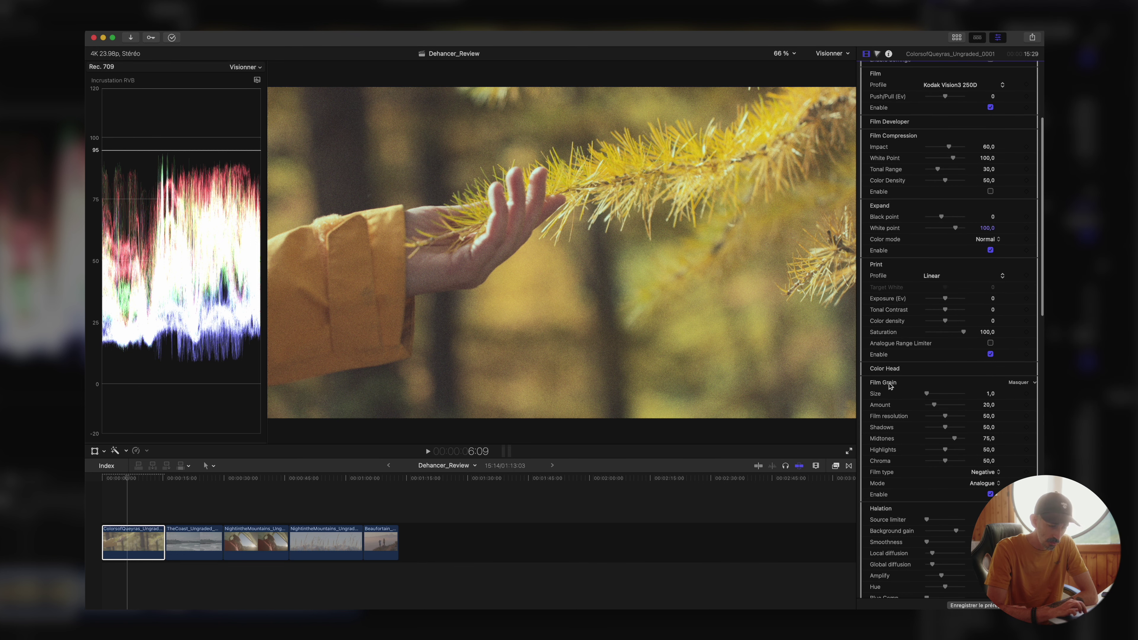
pyautogui.click(990, 495)
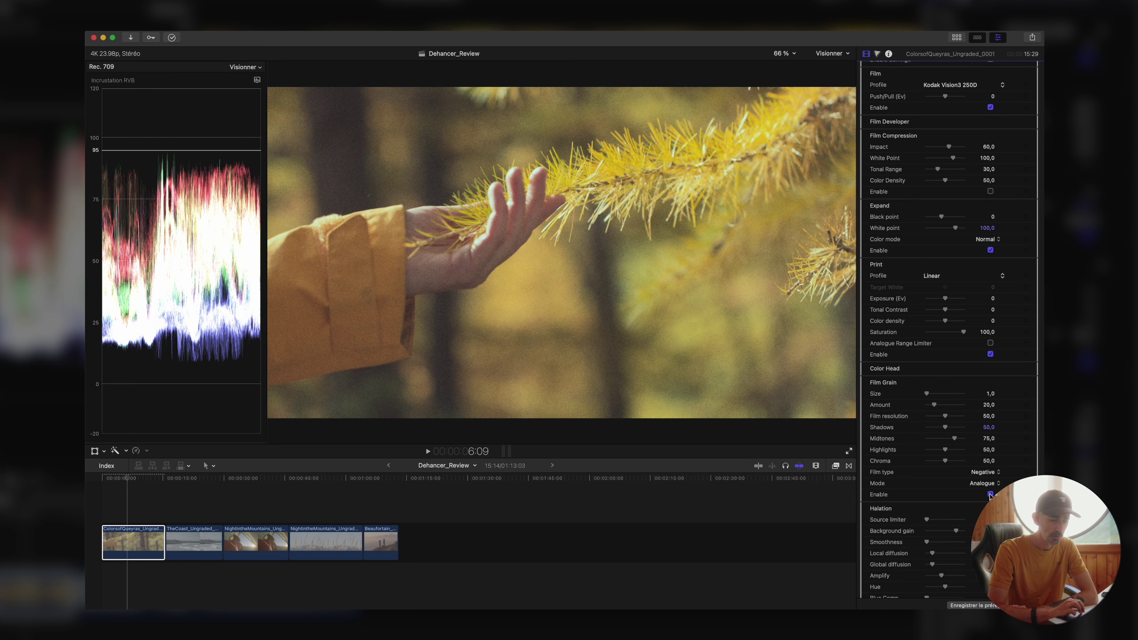
pyautogui.click(990, 494)
# Step: Adjust the input compensation to an exposure of -0.12, a temperature of 8 and a tint of 4
pyautogui.scroll(5, 918, 295)
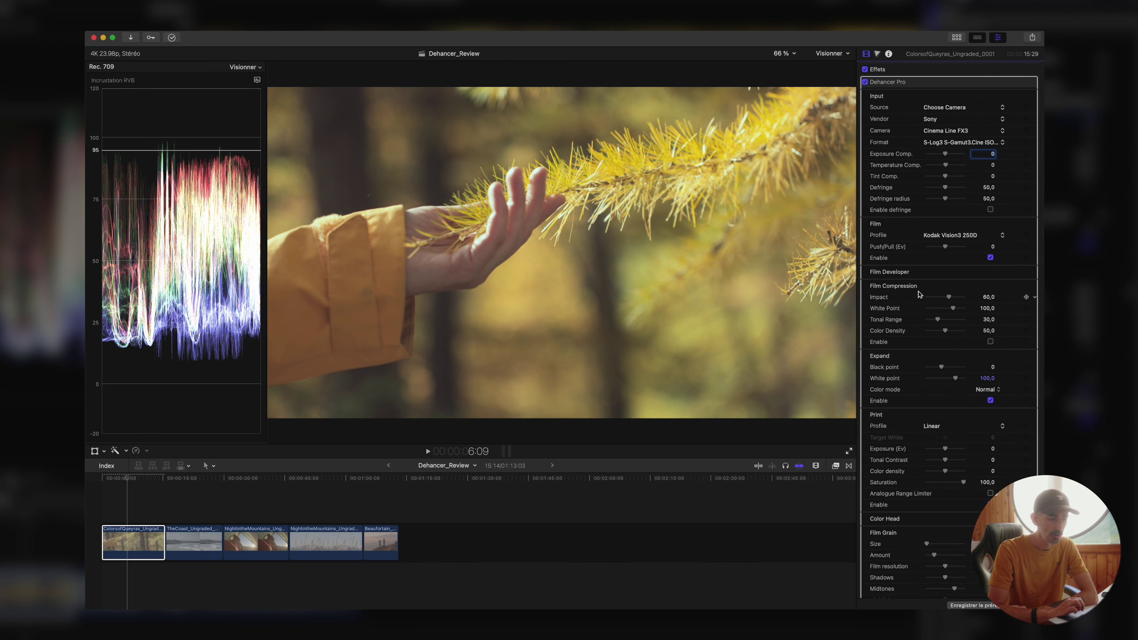
pyautogui.scroll(3, 917, 251)
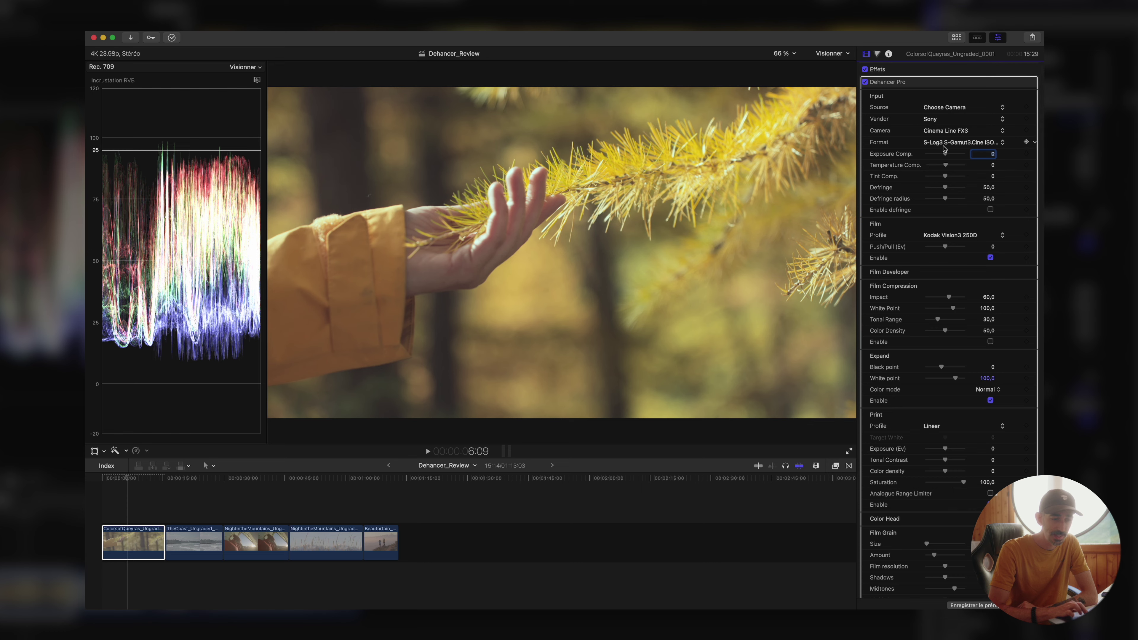
pyautogui.moveTo(945, 154); pyautogui.dragTo(948, 157)
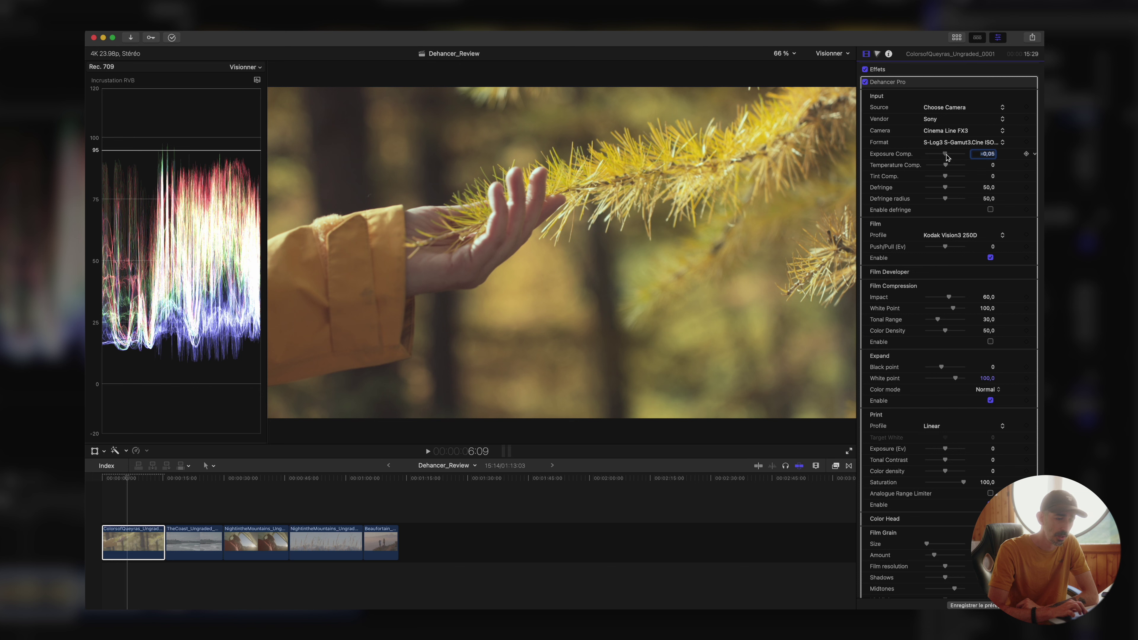
pyautogui.moveTo(948, 157); pyautogui.dragTo(948, 158)
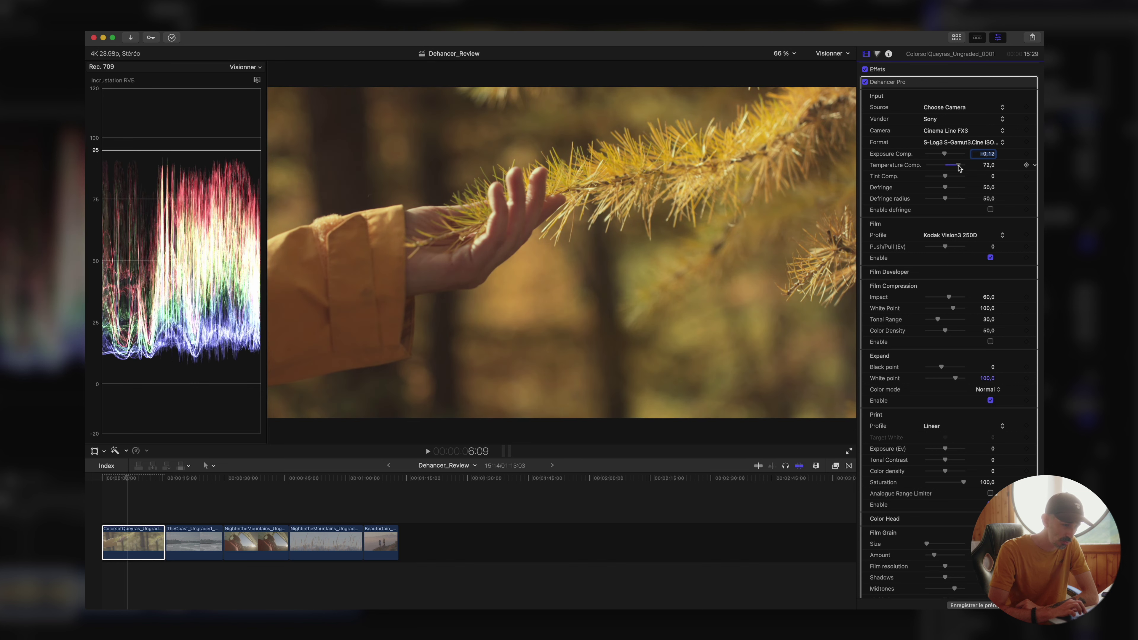
pyautogui.moveTo(947, 167)
pyautogui.mouseDown()
pyautogui.moveTo(938, 173)
pyautogui.moveTo(947, 174)
pyautogui.mouseUp()
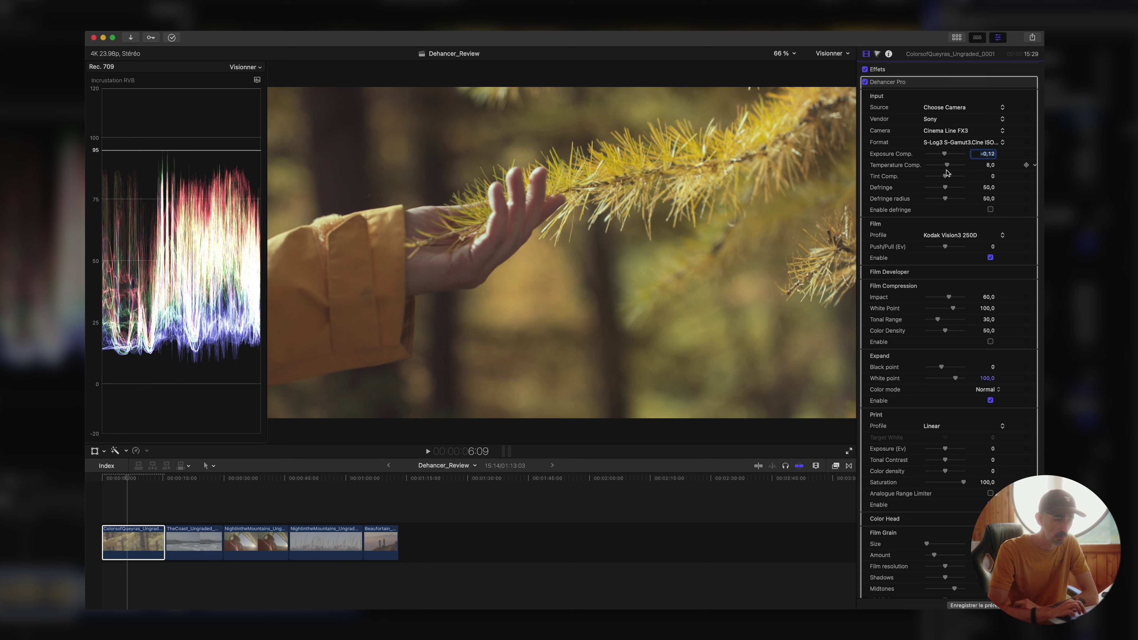
pyautogui.moveTo(945, 177); pyautogui.dragTo(947, 180)
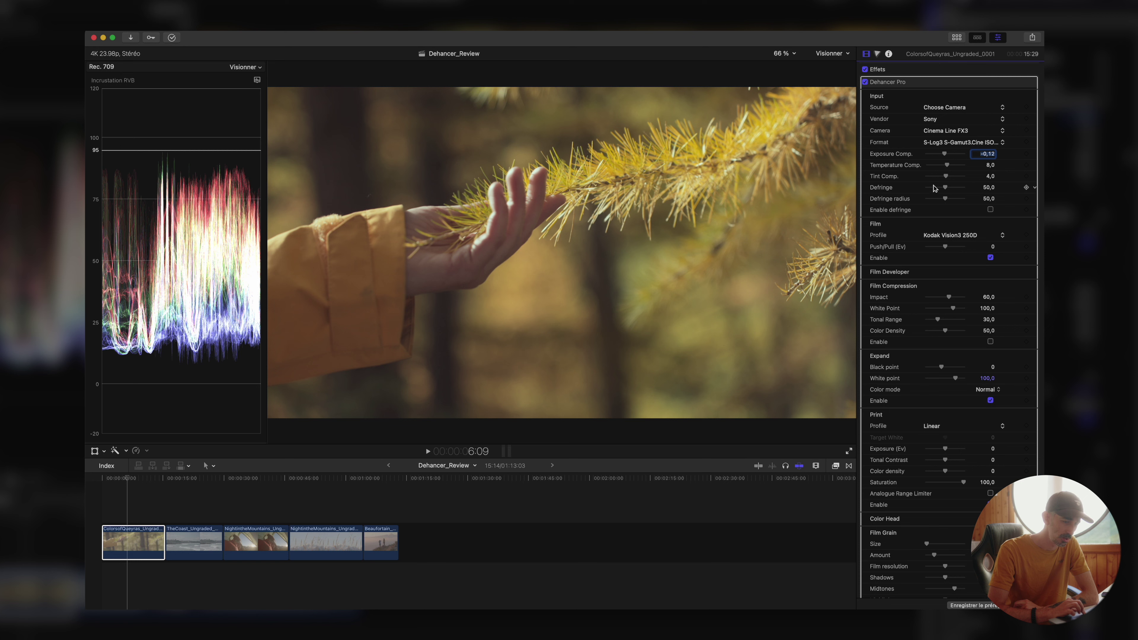
# Step: Try the film profiles Fujichrome Provia 100F, Fujicolor 100 and Kodak Vision3 50D on the shot
pyautogui.scroll(-3, 939, 188)
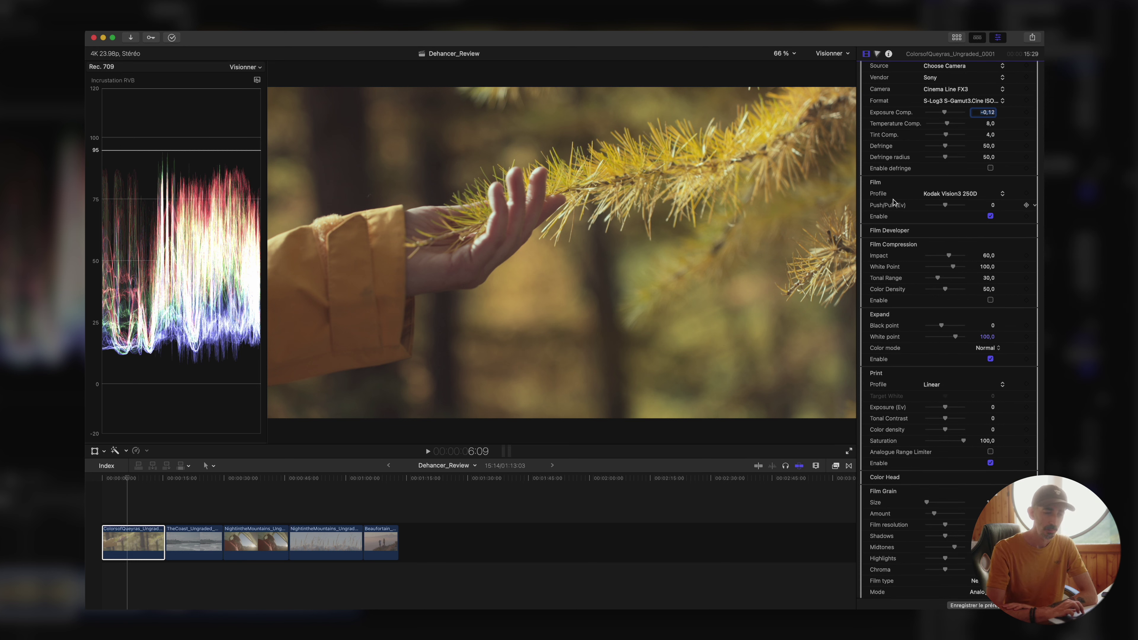
pyautogui.click(964, 194)
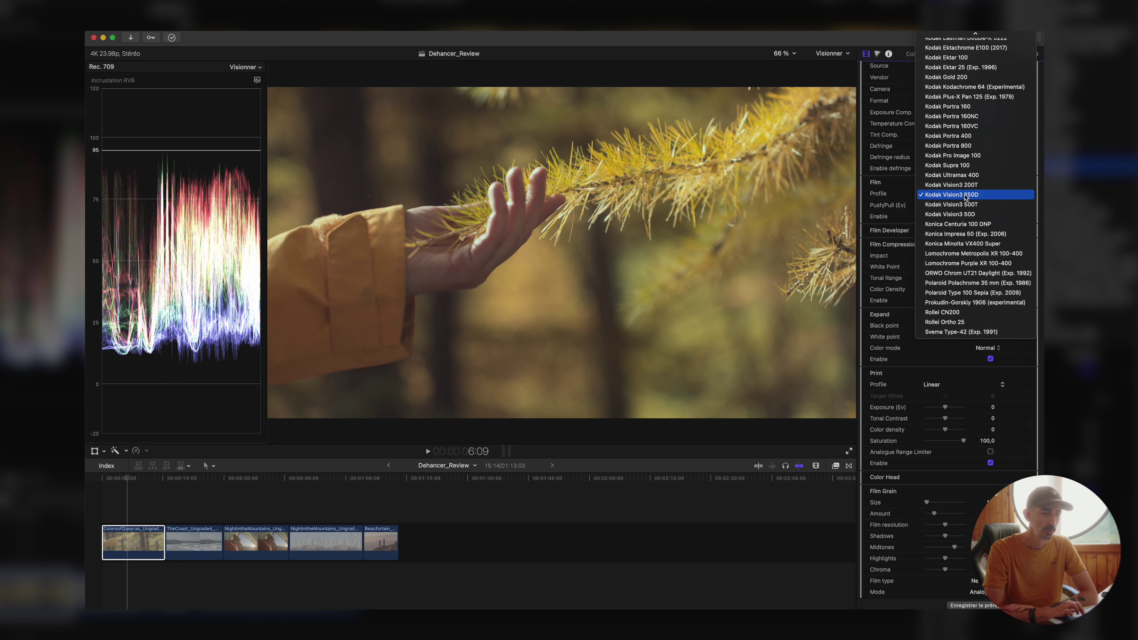
pyautogui.scroll(10, 965, 196)
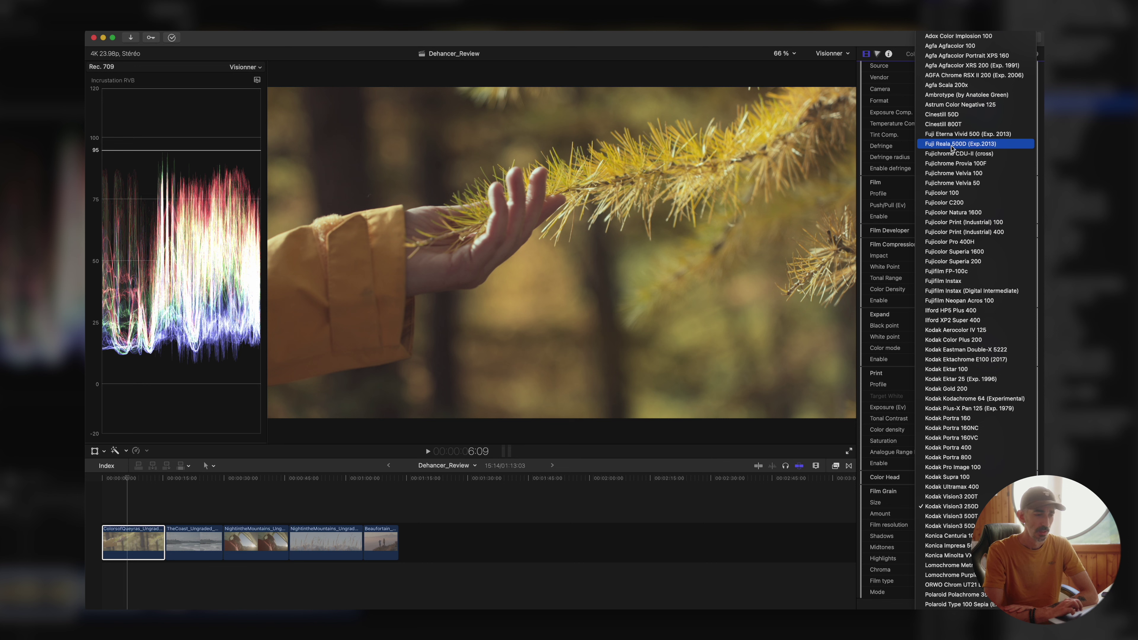
pyautogui.click(957, 165)
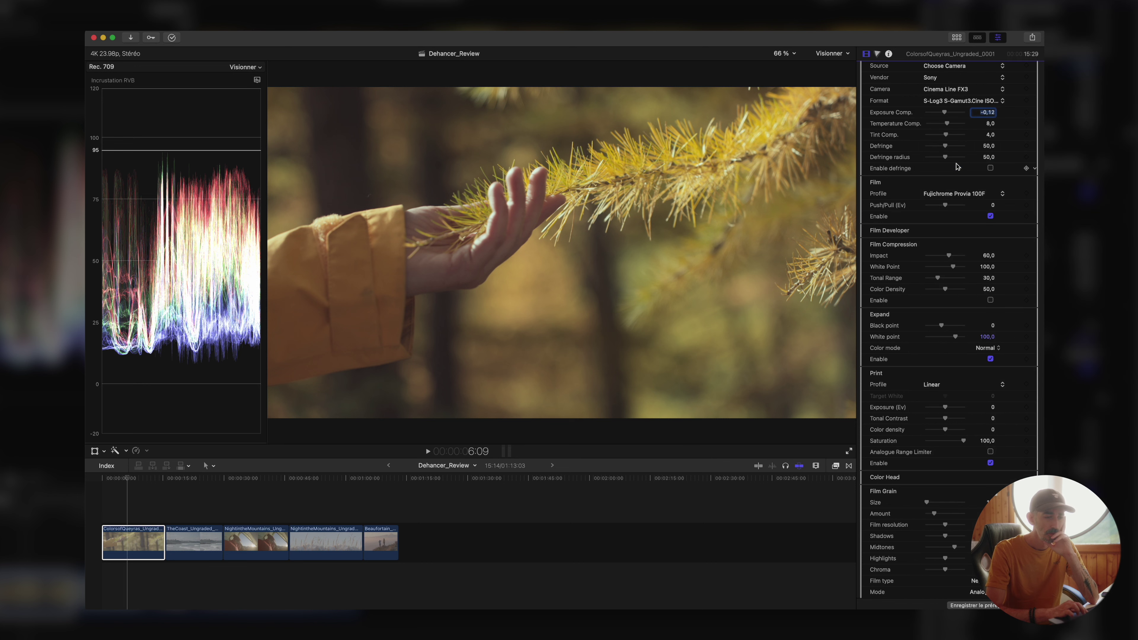
pyautogui.click(958, 196)
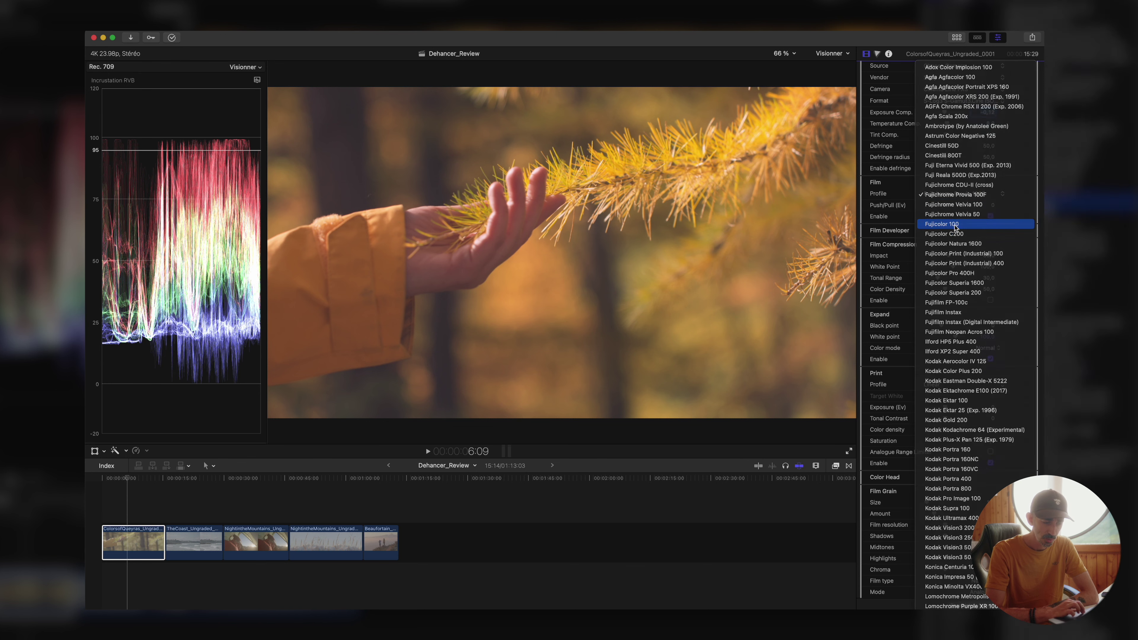
pyautogui.click(942, 223)
pyautogui.click(955, 194)
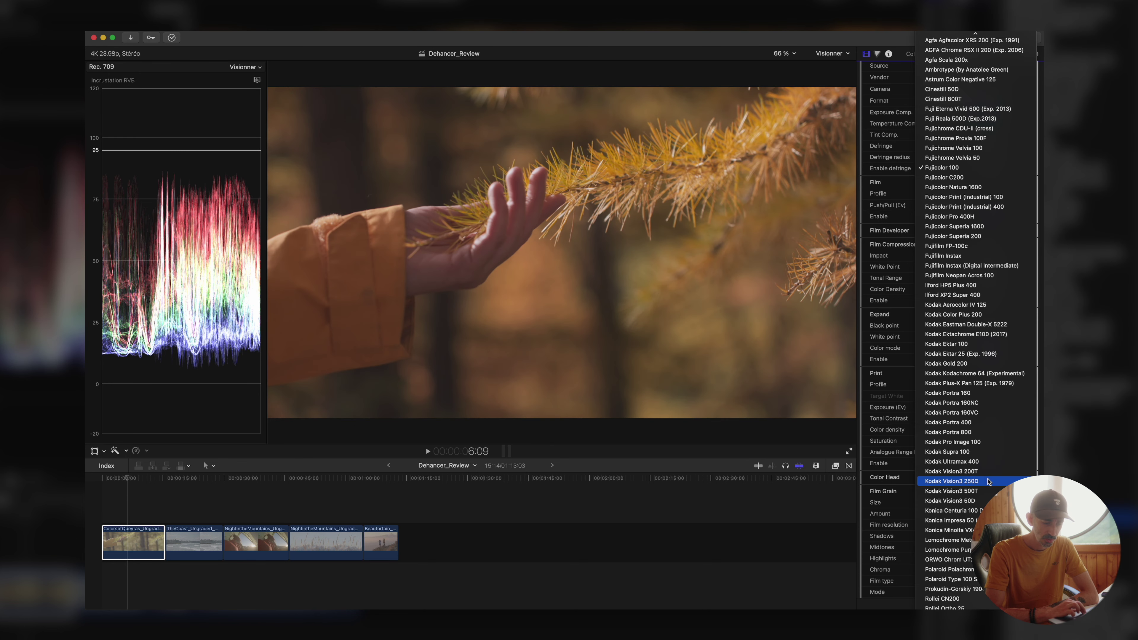
pyautogui.click(954, 500)
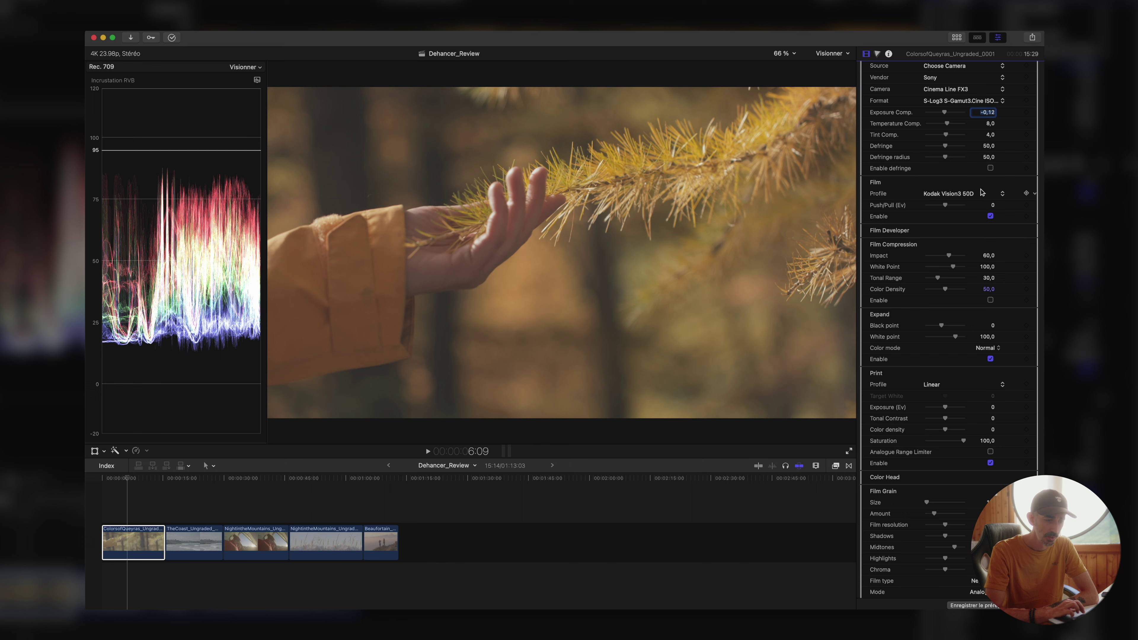
# Step: Set the film profile to Cinestill 50D
pyautogui.click(980, 196)
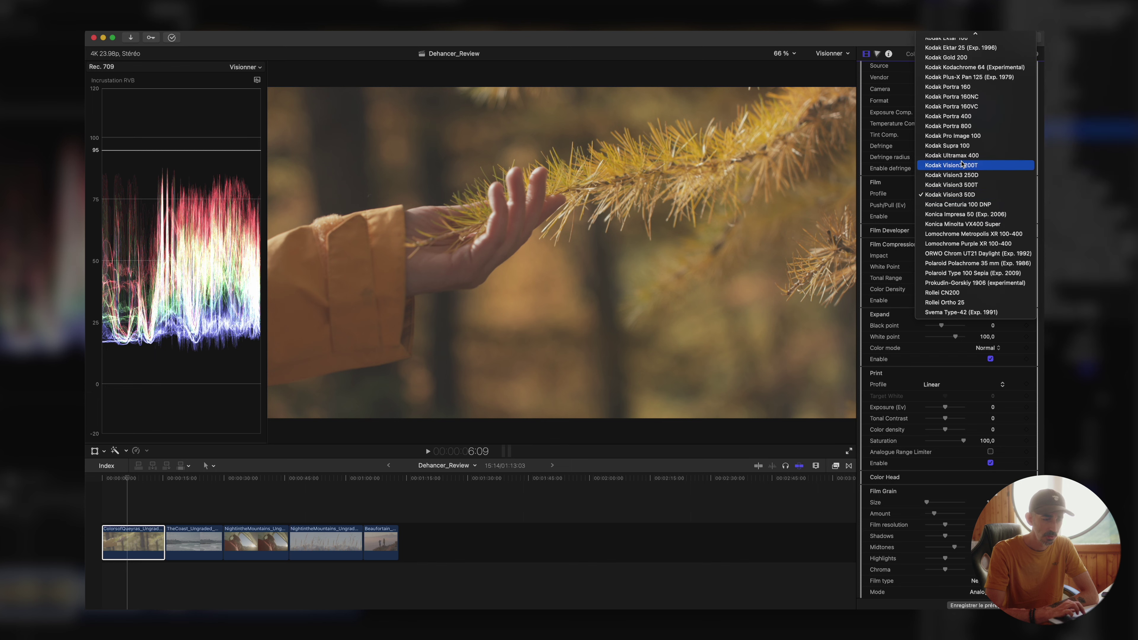
pyautogui.scroll(5, 969, 171)
pyautogui.scroll(3, 968, 148)
pyautogui.click(960, 113)
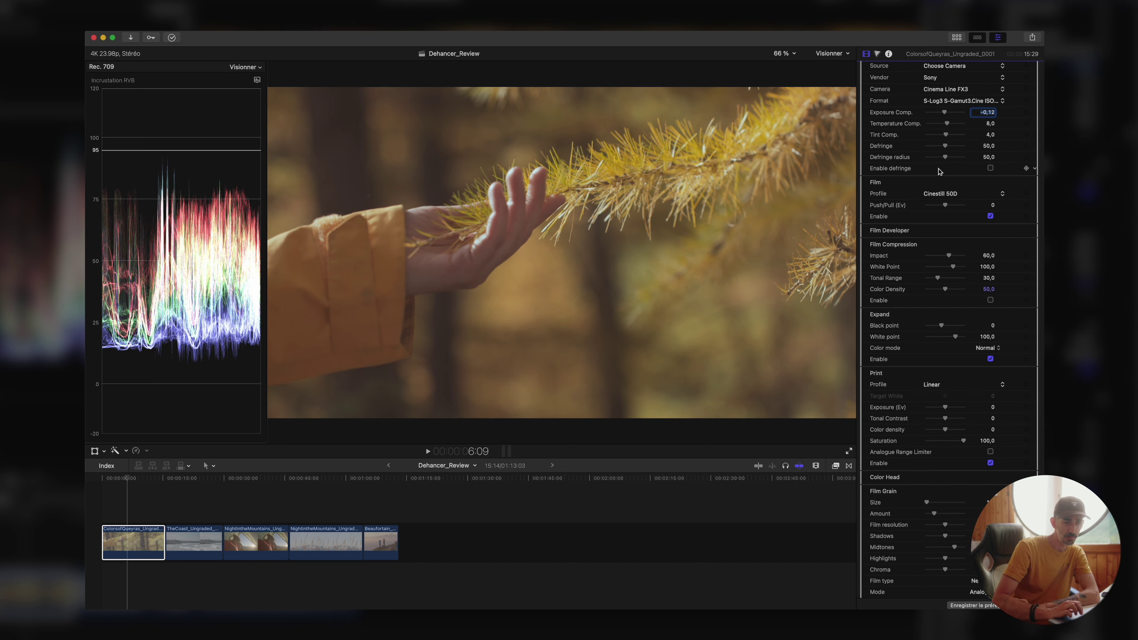
# Step: Try a film Push/Pull of 0.64 EV and compare the image with the Film section disabled and enabled
pyautogui.moveTo(945, 206); pyautogui.dragTo(952, 211)
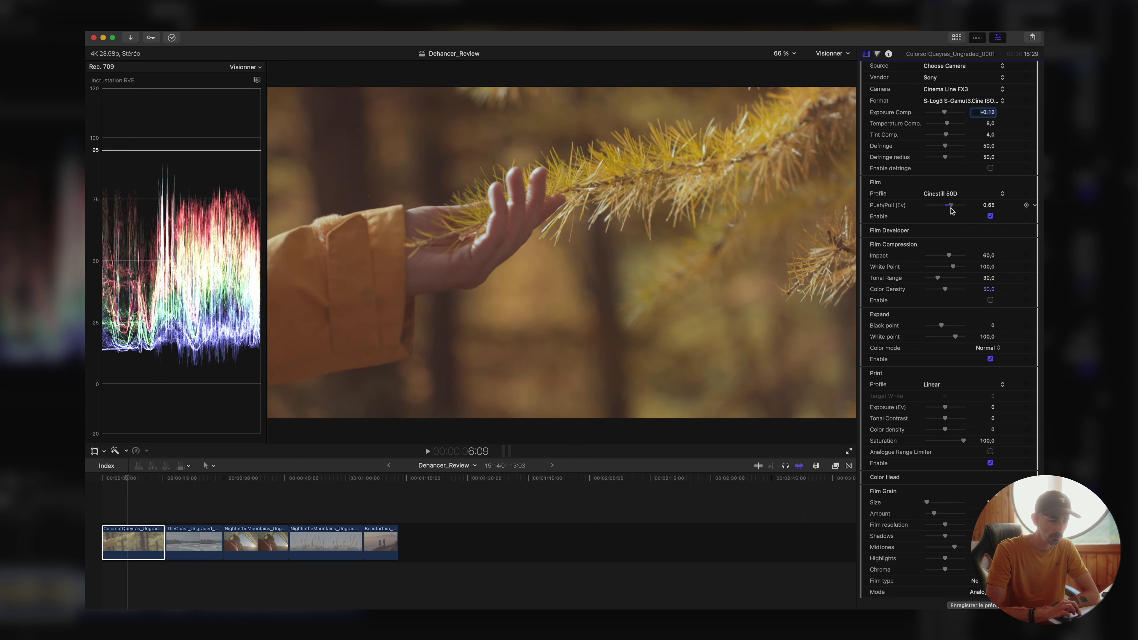
pyautogui.click(990, 216)
pyautogui.click(990, 216)
pyautogui.click(991, 216)
pyautogui.click(991, 216)
pyautogui.click(991, 216)
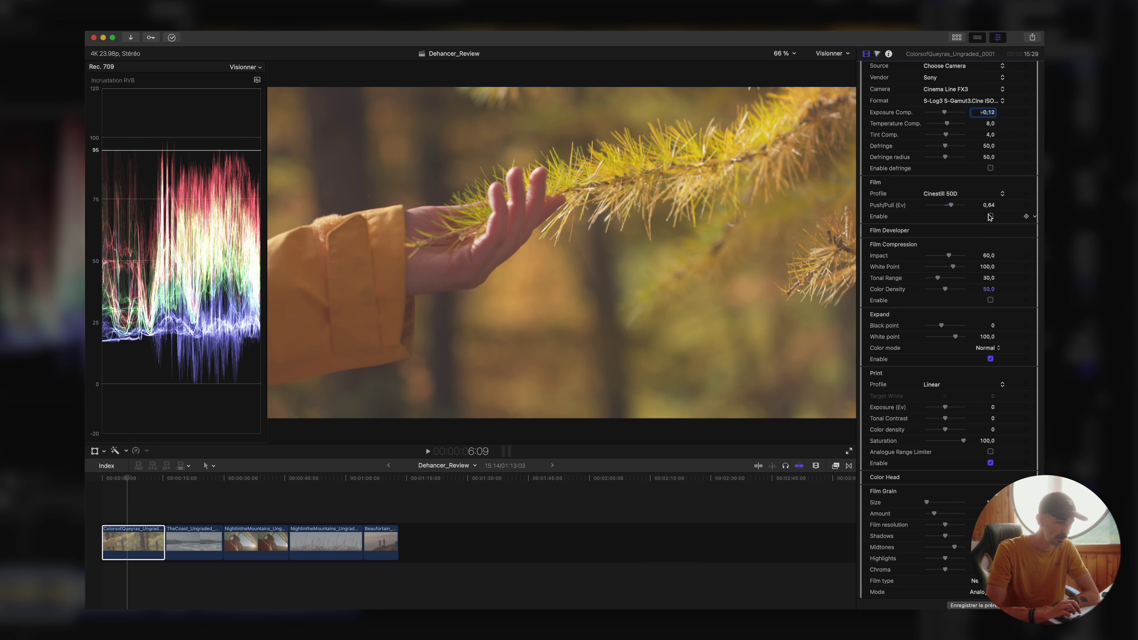
pyautogui.click(990, 216)
pyautogui.click(990, 216)
pyautogui.click(990, 216)
# Step: Set the film's Push/Pull to 0.38 EV and reveal the Film Developer settings
pyautogui.moveTo(951, 205); pyautogui.dragTo(949, 207)
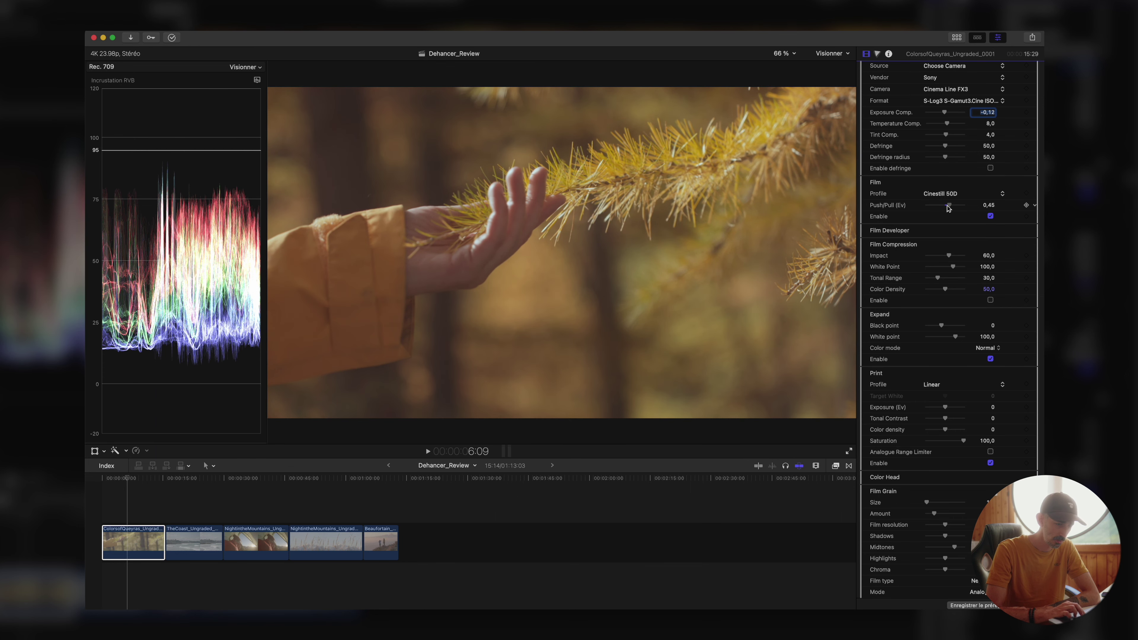
pyautogui.click(1016, 230)
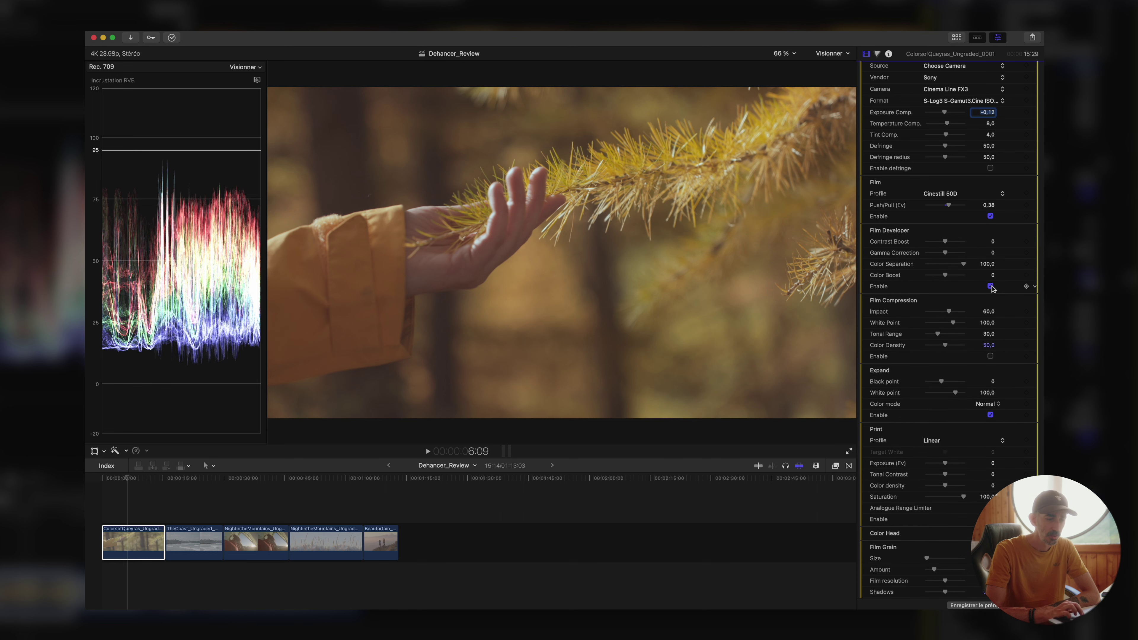
# Step: Set the Film Developer's Contrast Boost to 39, Gamma Correction to 1, Color Separation to 57 and Color Boost to 37
pyautogui.moveTo(945, 242)
pyautogui.mouseDown()
pyautogui.moveTo(932, 254)
pyautogui.moveTo(953, 245)
pyautogui.mouseUp()
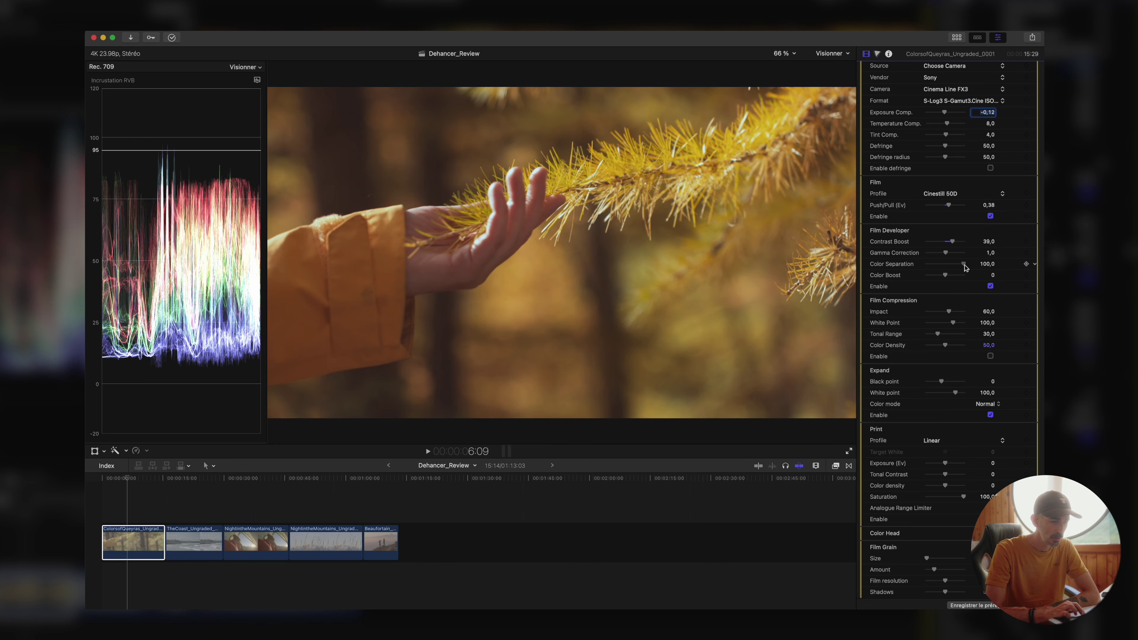
pyautogui.moveTo(965, 265); pyautogui.dragTo(910, 269)
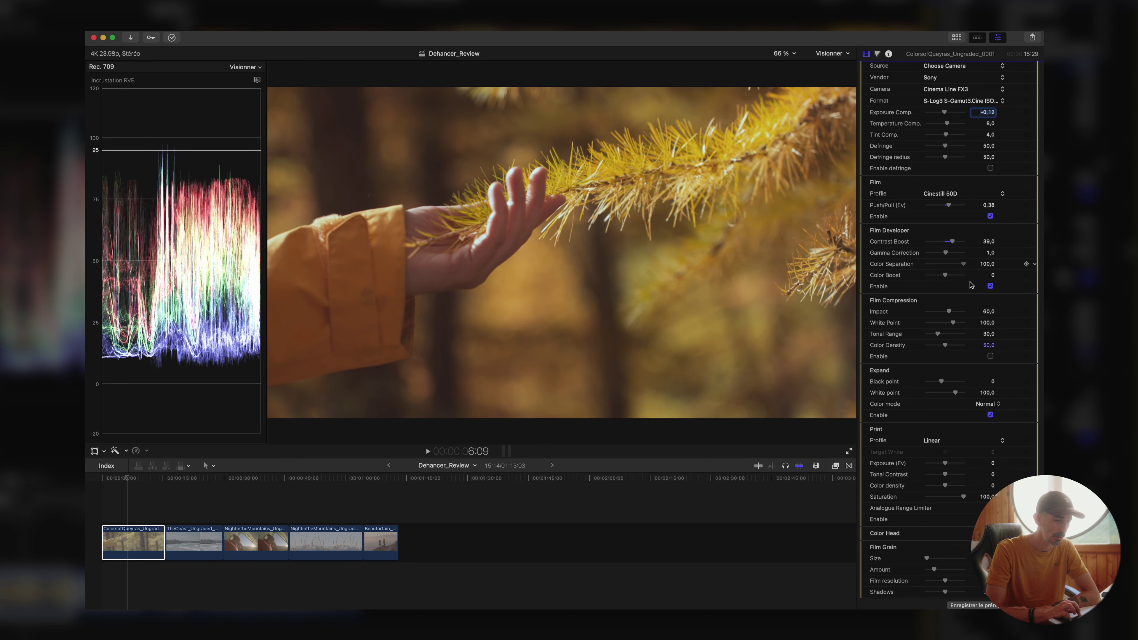
pyautogui.moveTo(954, 276); pyautogui.dragTo(949, 276)
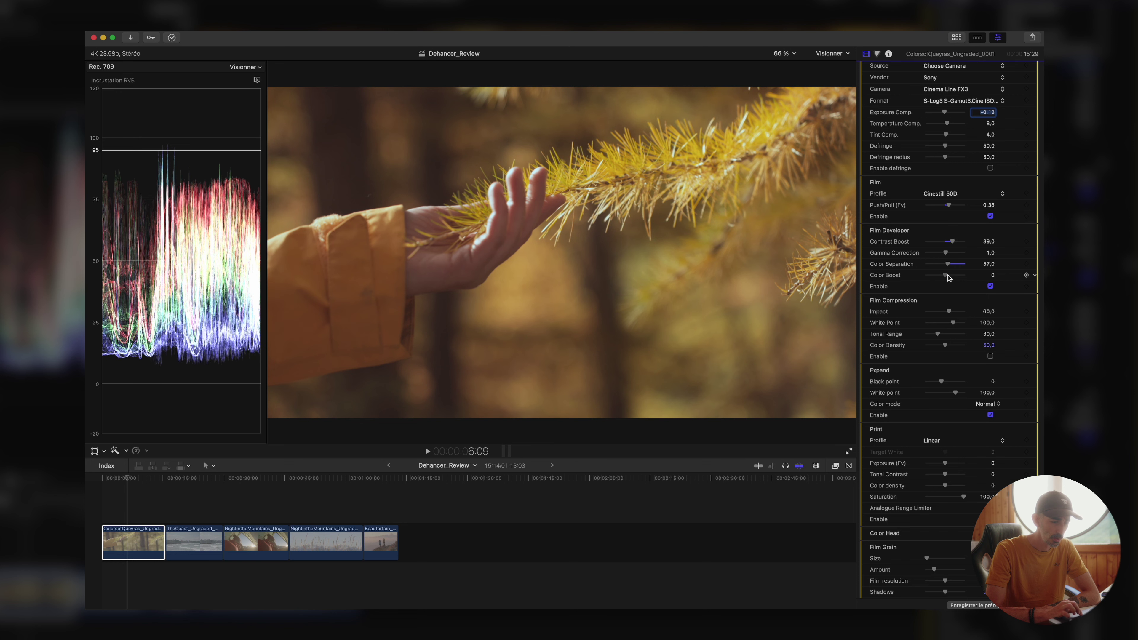
pyautogui.moveTo(948, 276); pyautogui.dragTo(920, 278)
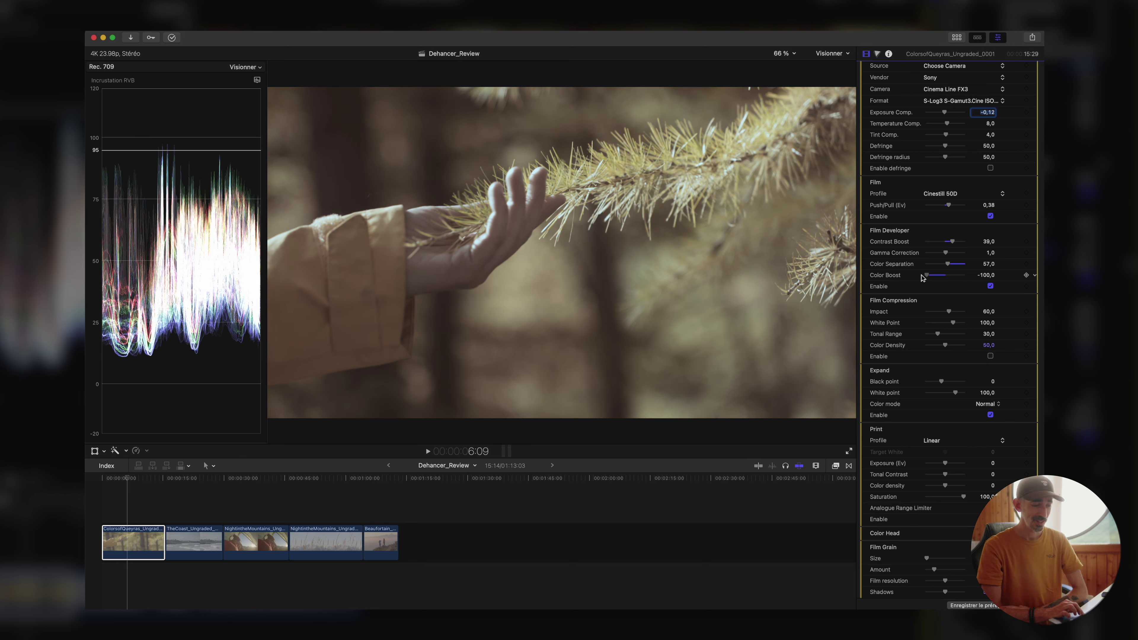
pyautogui.moveTo(926, 276); pyautogui.dragTo(954, 279)
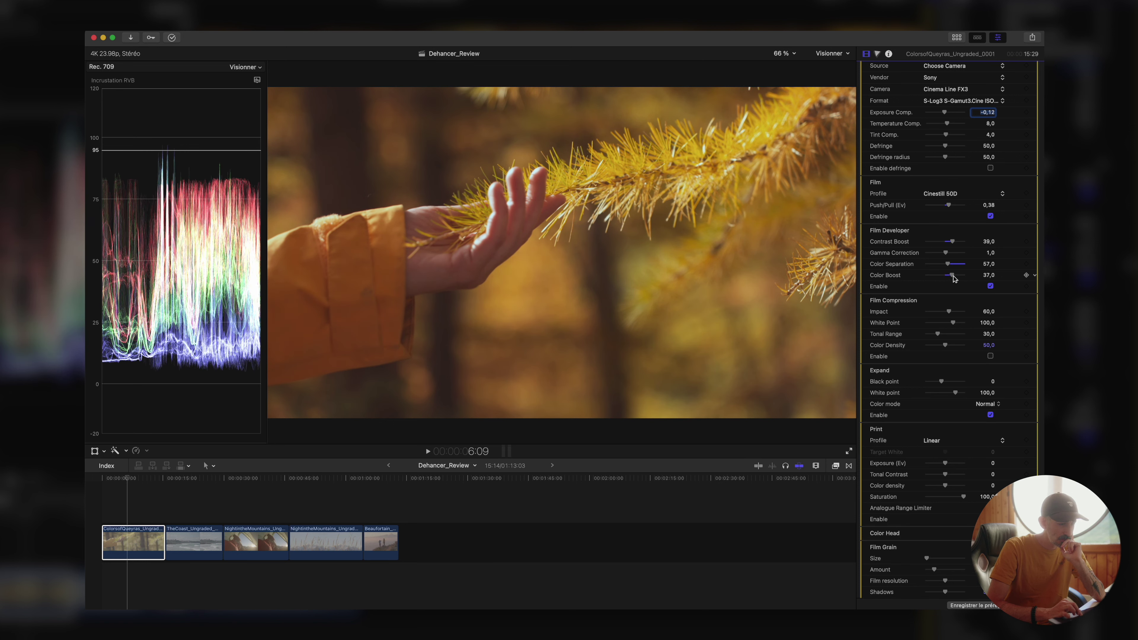
# Step: Enable Film Compression and compare the image with it switched off and on
pyautogui.scroll(-3, 941, 317)
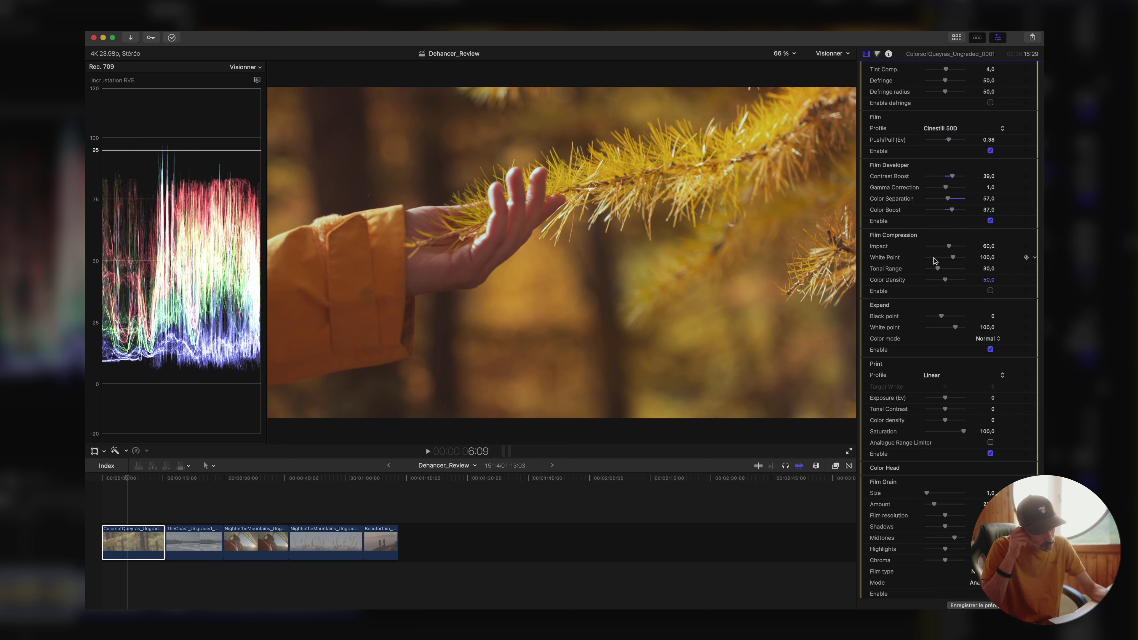
pyautogui.click(990, 291)
pyautogui.click(990, 292)
pyautogui.click(990, 291)
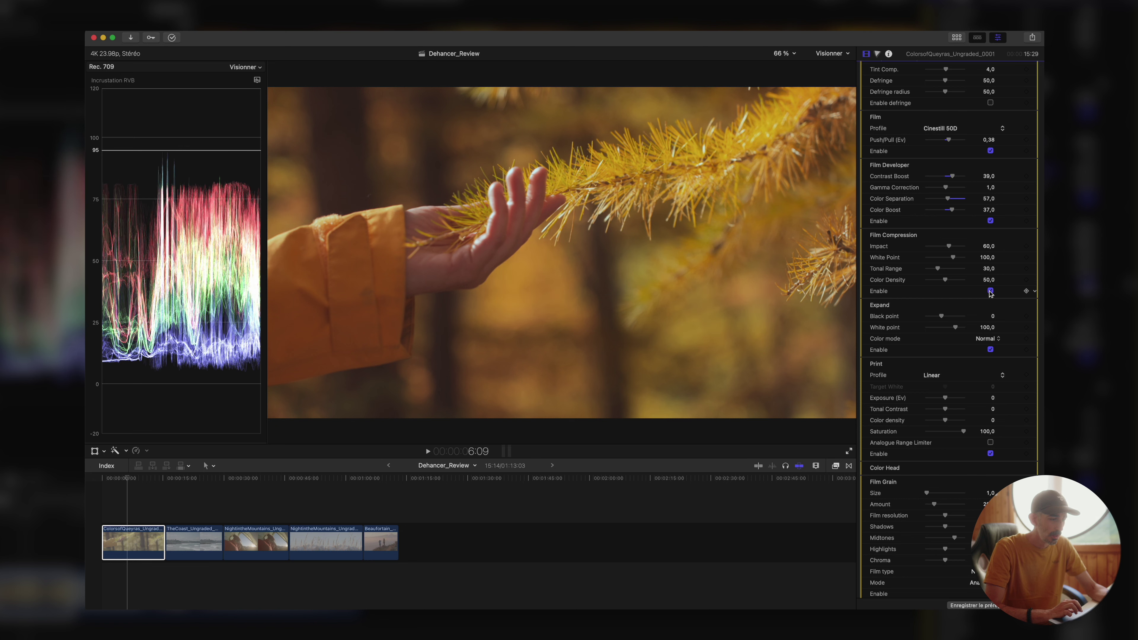
pyautogui.click(990, 291)
pyautogui.click(991, 291)
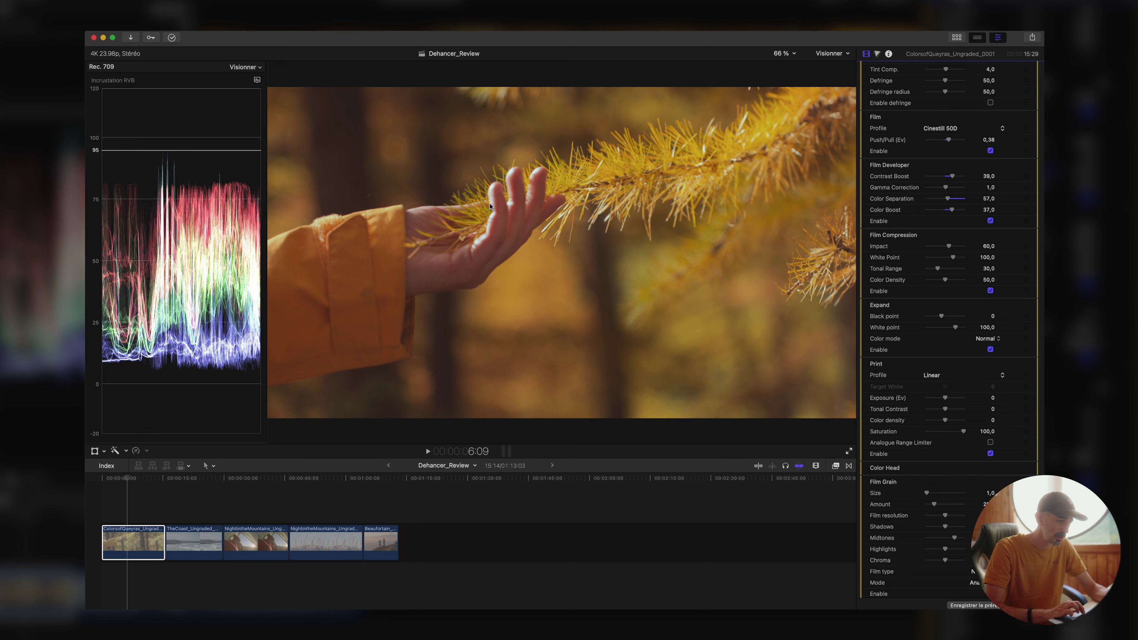
pyautogui.click(991, 291)
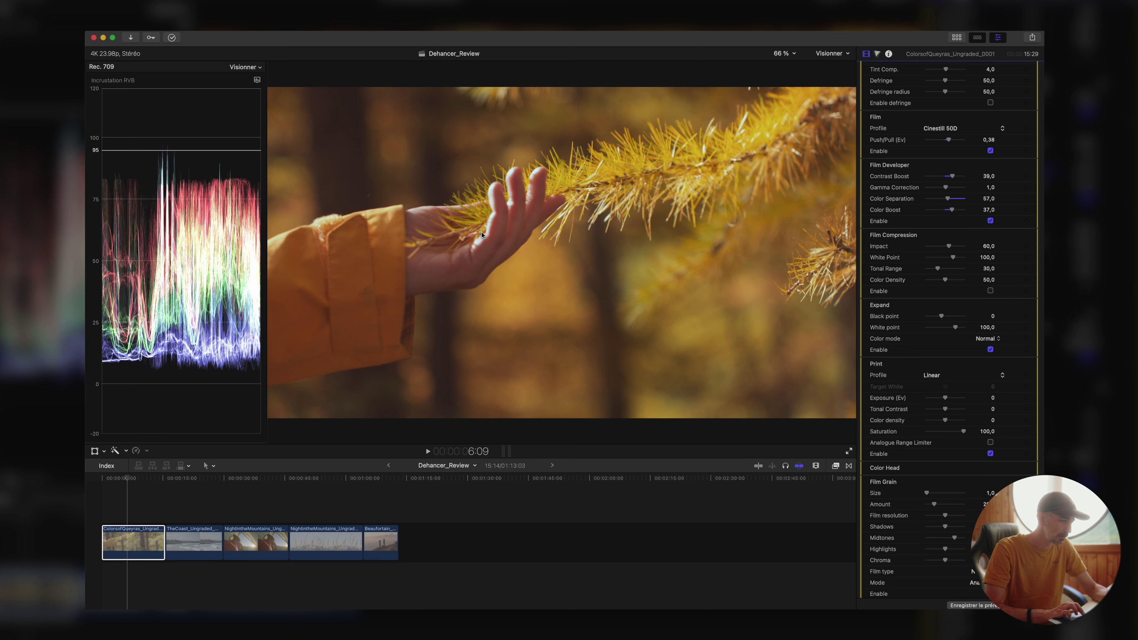
pyautogui.click(991, 291)
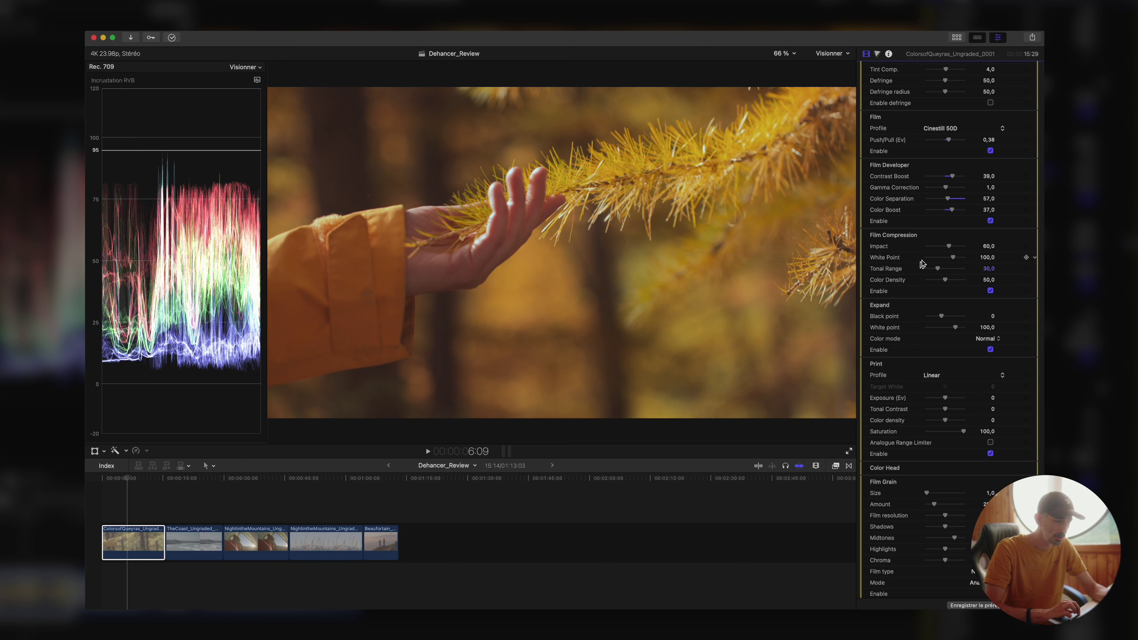
# Step: Set Film Compression's Impact to 67, White Point to 102, Tonal Range to 52 and Color Density to 65
pyautogui.moveTo(940, 250); pyautogui.dragTo(922, 251)
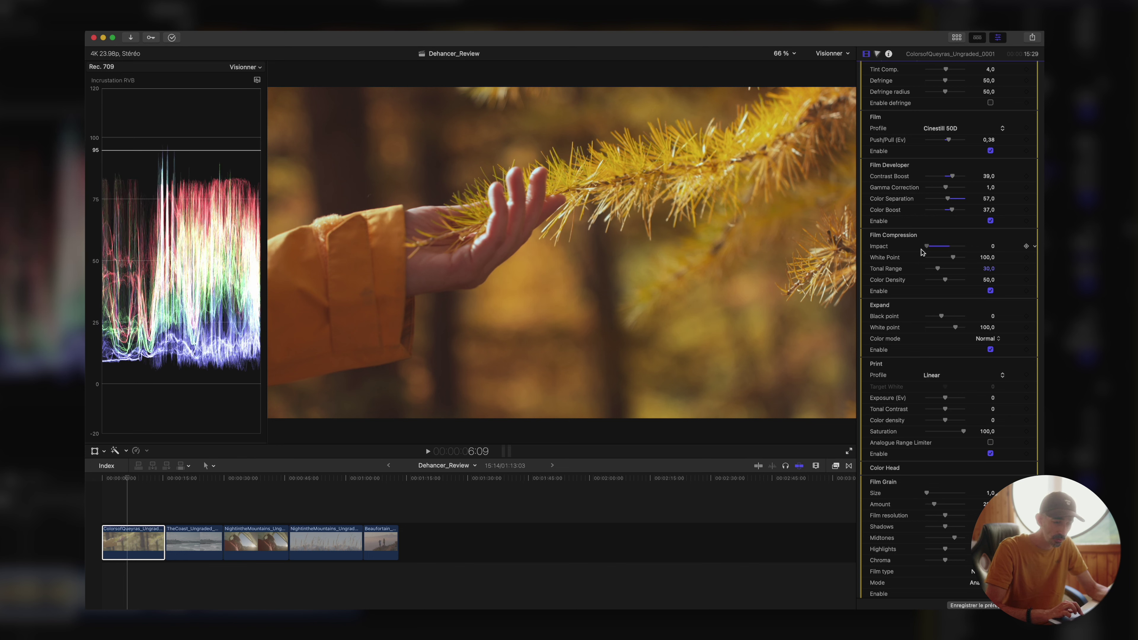
pyautogui.moveTo(927, 246); pyautogui.dragTo(949, 253)
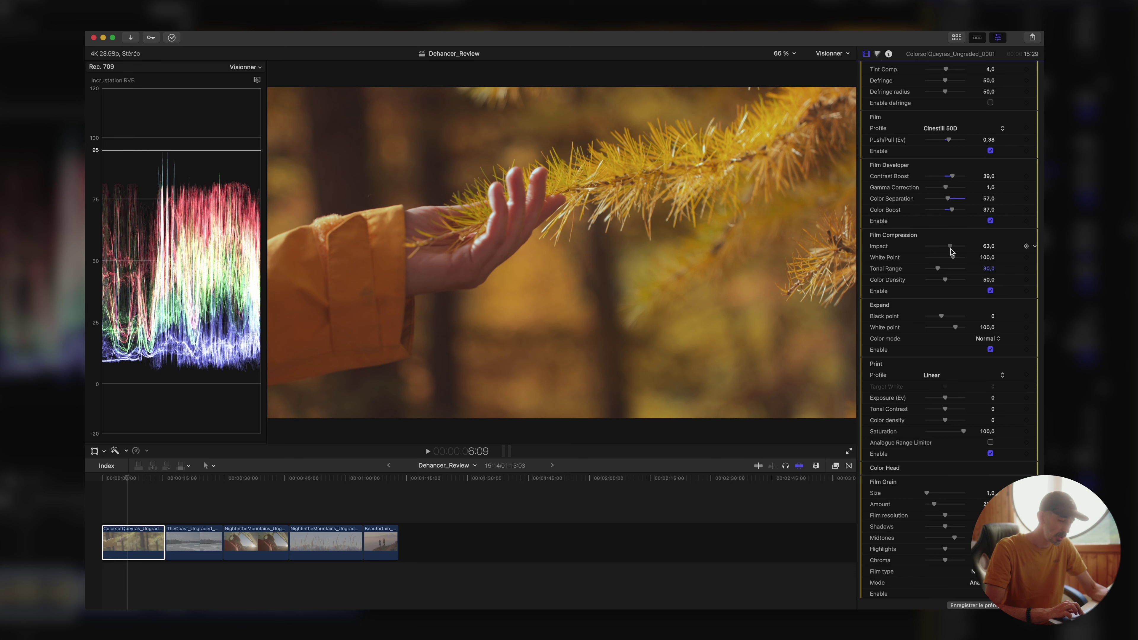
pyautogui.moveTo(952, 252); pyautogui.dragTo(953, 251)
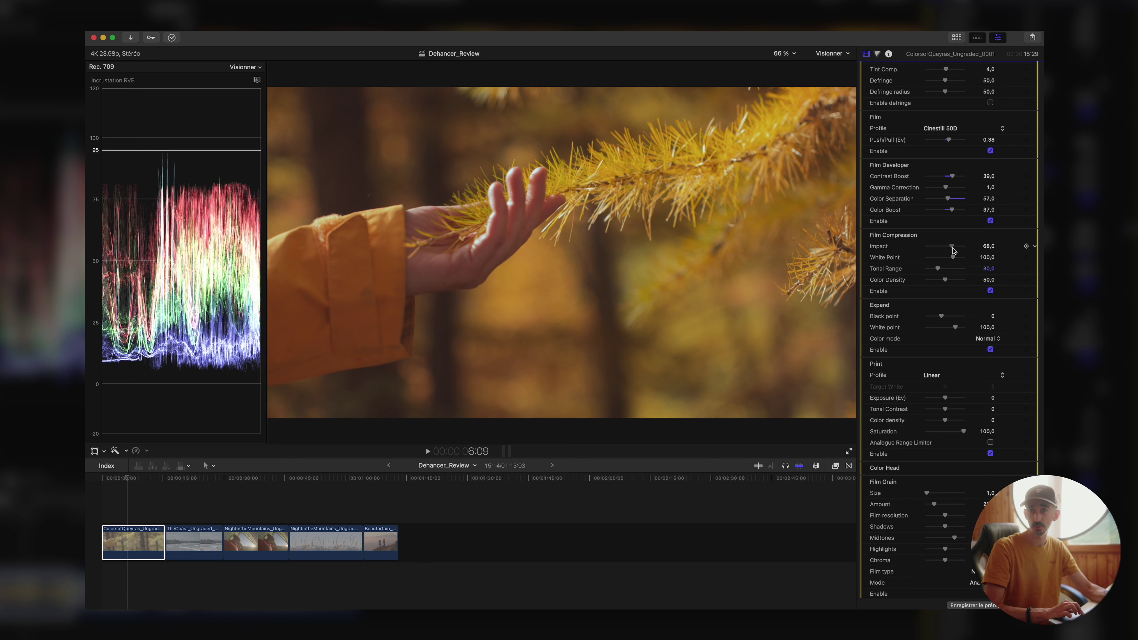
pyautogui.moveTo(957, 258)
pyautogui.mouseDown()
pyautogui.moveTo(938, 273)
pyautogui.moveTo(965, 273)
pyautogui.mouseUp()
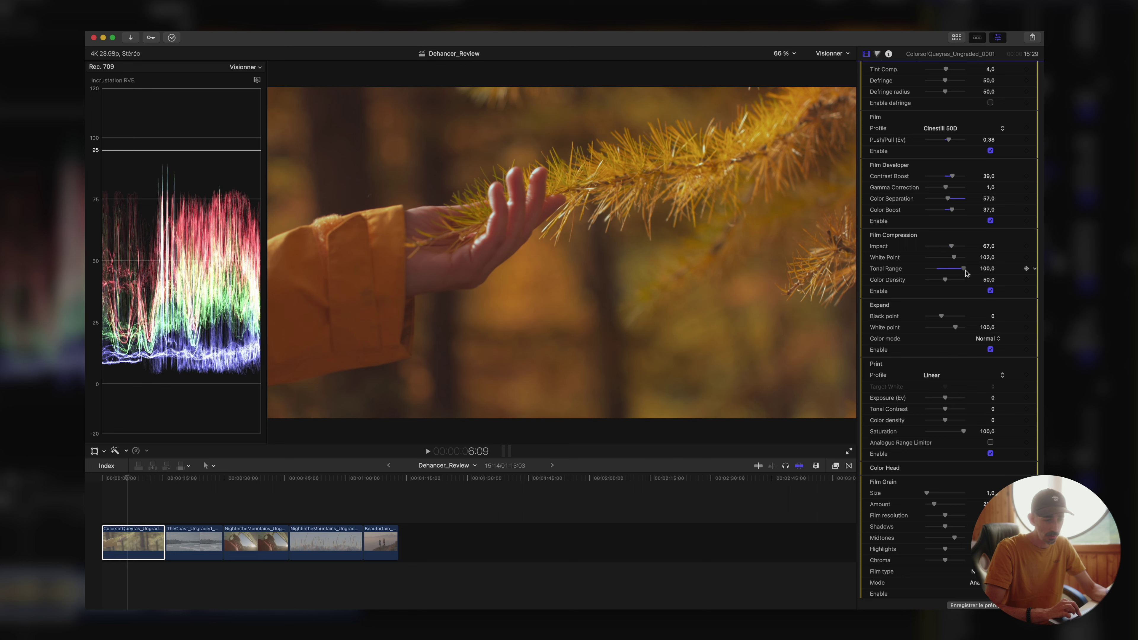
pyautogui.moveTo(967, 274)
pyautogui.mouseDown()
pyautogui.moveTo(922, 275)
pyautogui.moveTo(947, 275)
pyautogui.mouseUp()
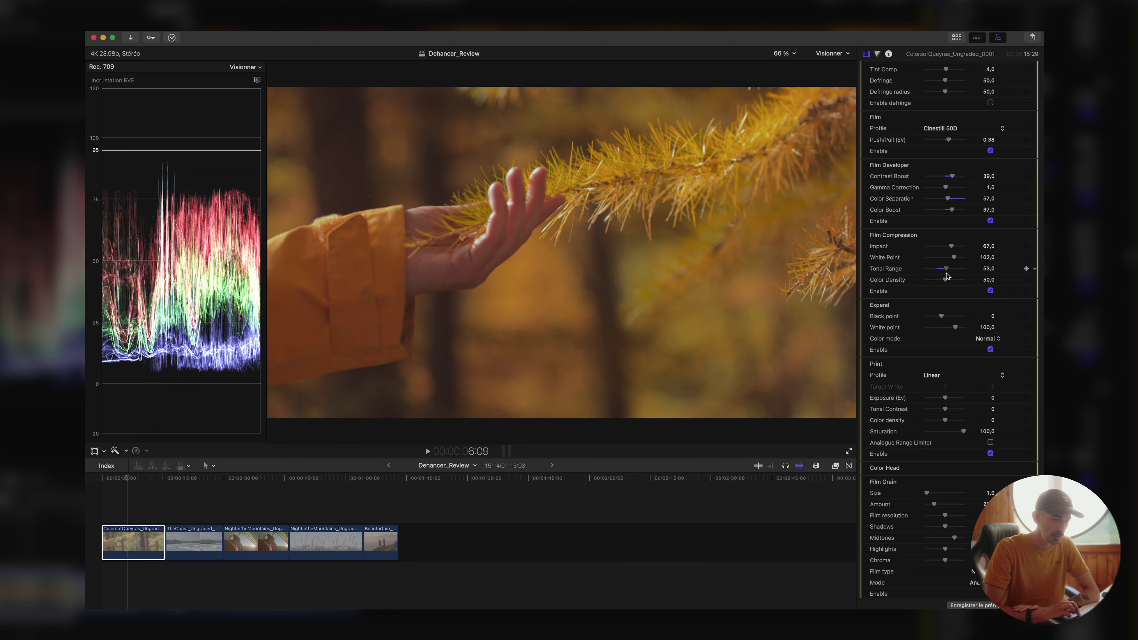
pyautogui.moveTo(946, 280)
pyautogui.mouseDown()
pyautogui.moveTo(939, 286)
pyautogui.moveTo(953, 288)
pyautogui.mouseUp()
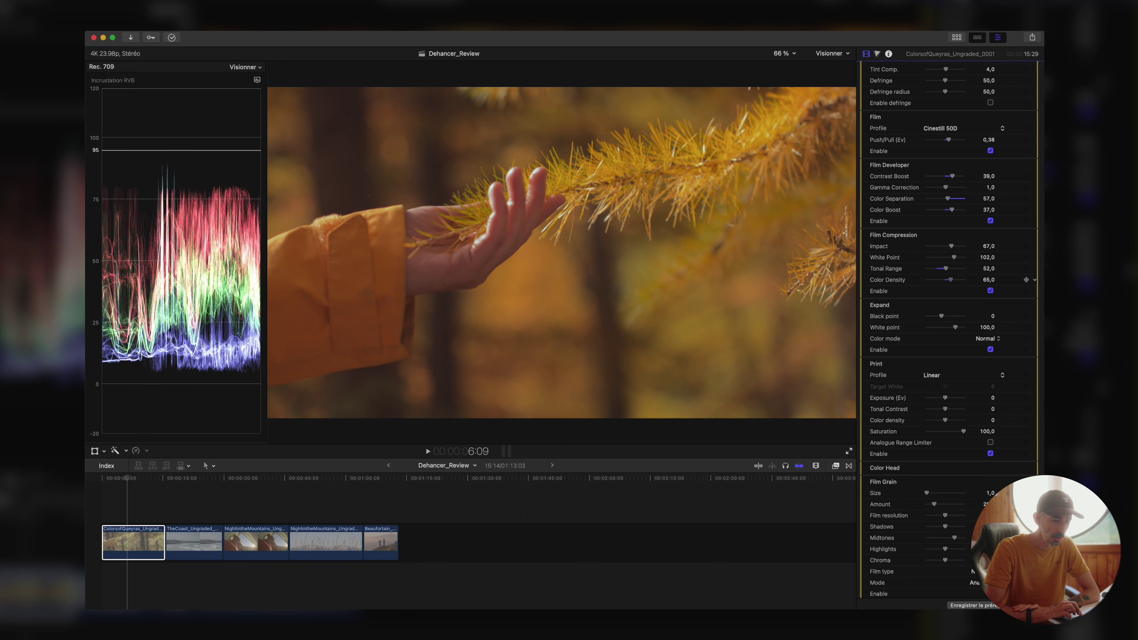
# Step: Compare the image with the adjusted Film Compression disabled and enabled, leaving it enabled
pyautogui.click(990, 291)
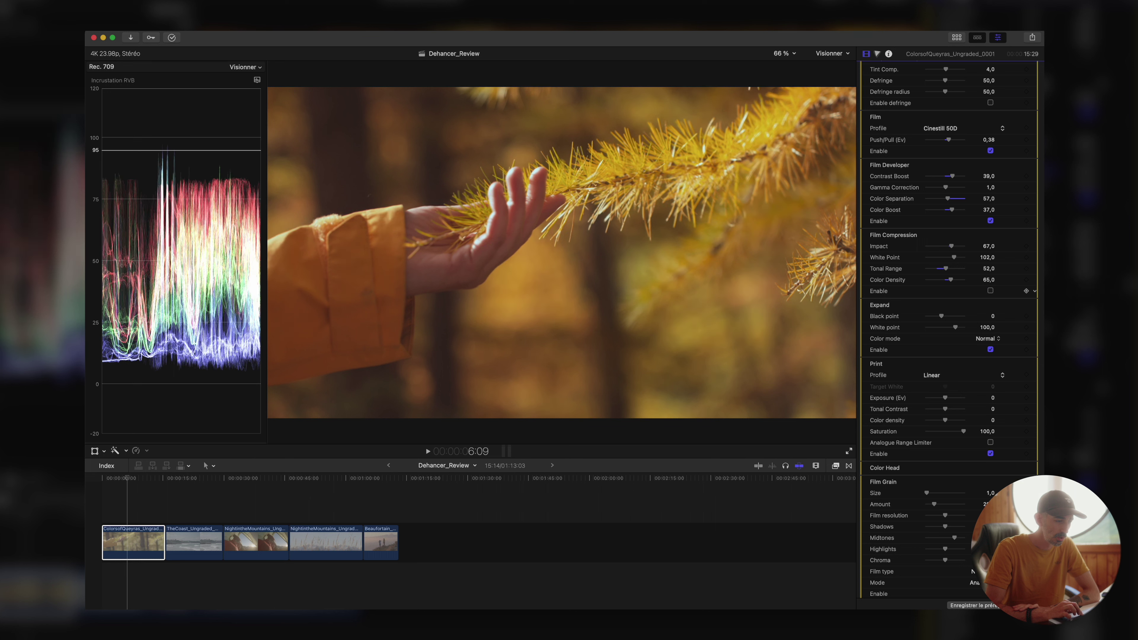
pyautogui.click(990, 291)
pyautogui.click(991, 291)
pyautogui.click(990, 291)
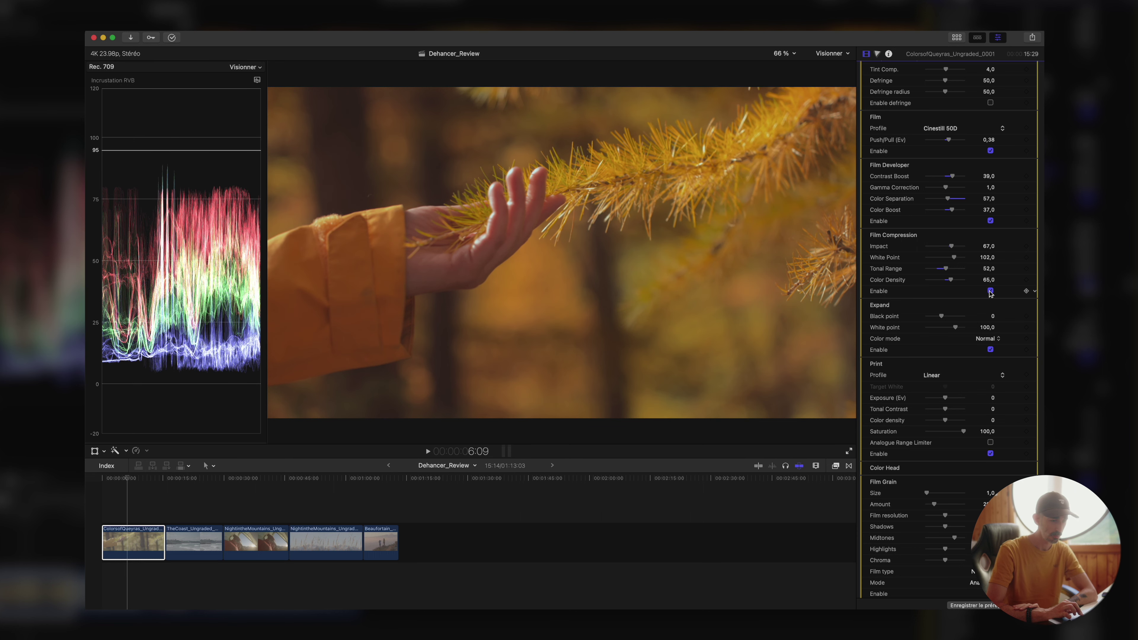
pyautogui.click(991, 291)
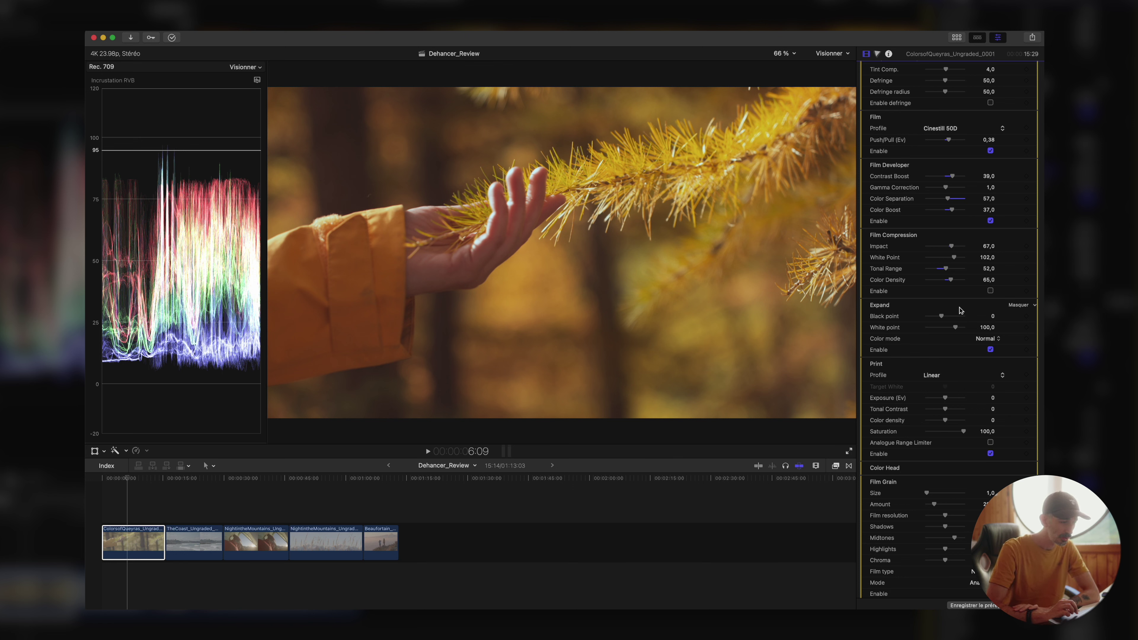
pyautogui.click(991, 291)
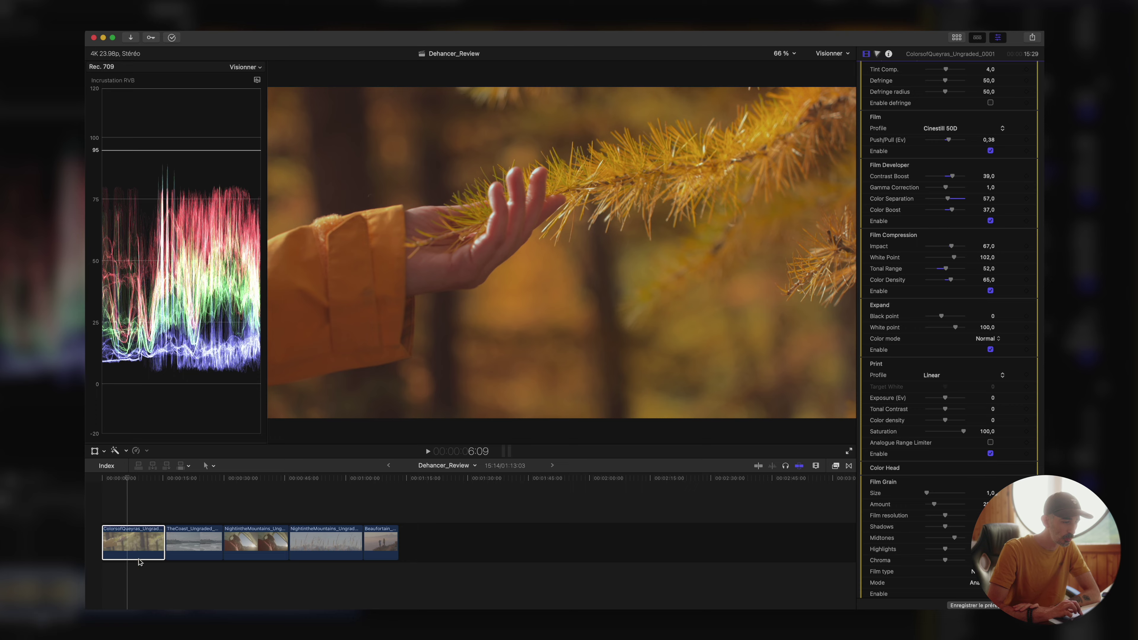
# Step: Play the first clip from the start of the timeline to about 6 seconds to review the grade
pyautogui.click(95, 511)
pyautogui.press('space')
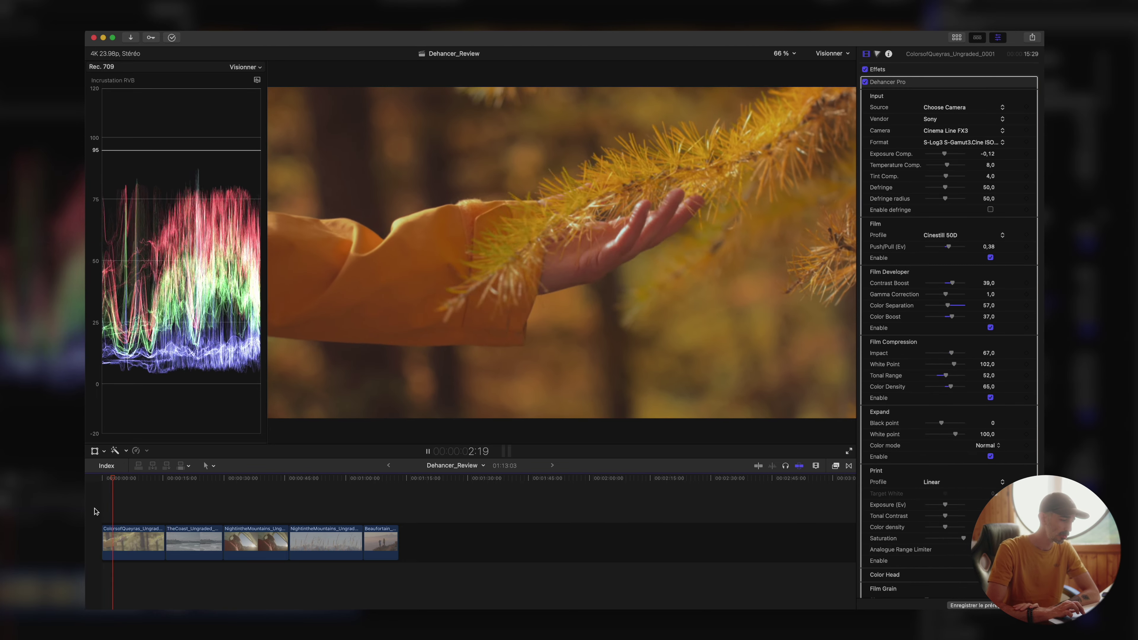
pyautogui.press('space')
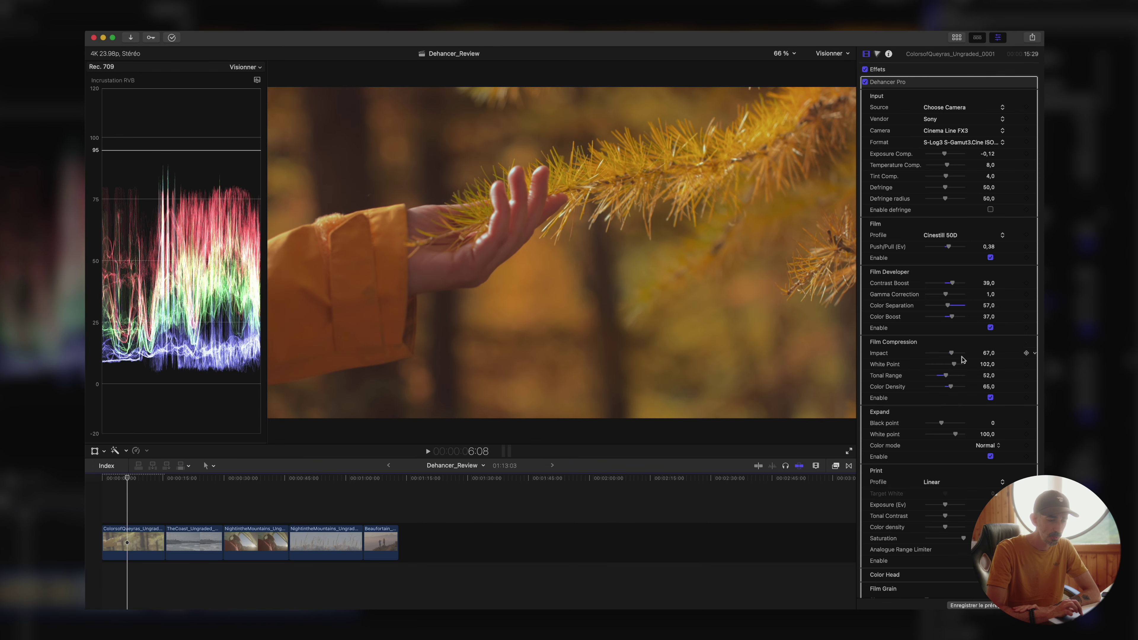
# Step: Set the Expand section's White point to 87 and compare the image with Expand disabled and enabled
pyautogui.scroll(-5, 982, 346)
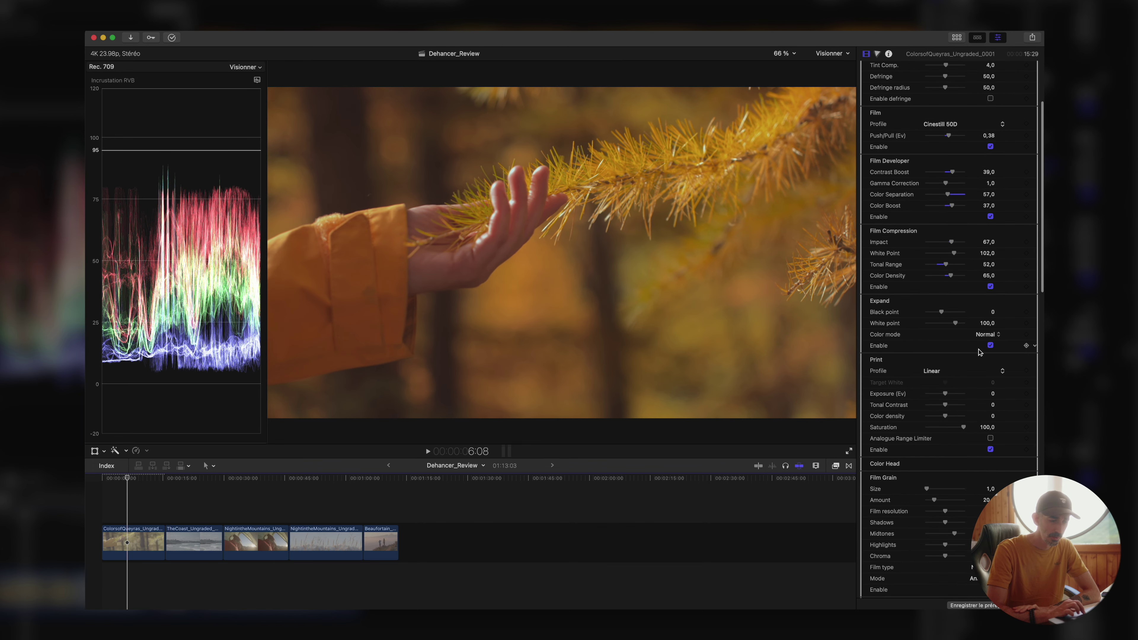
pyautogui.click(990, 345)
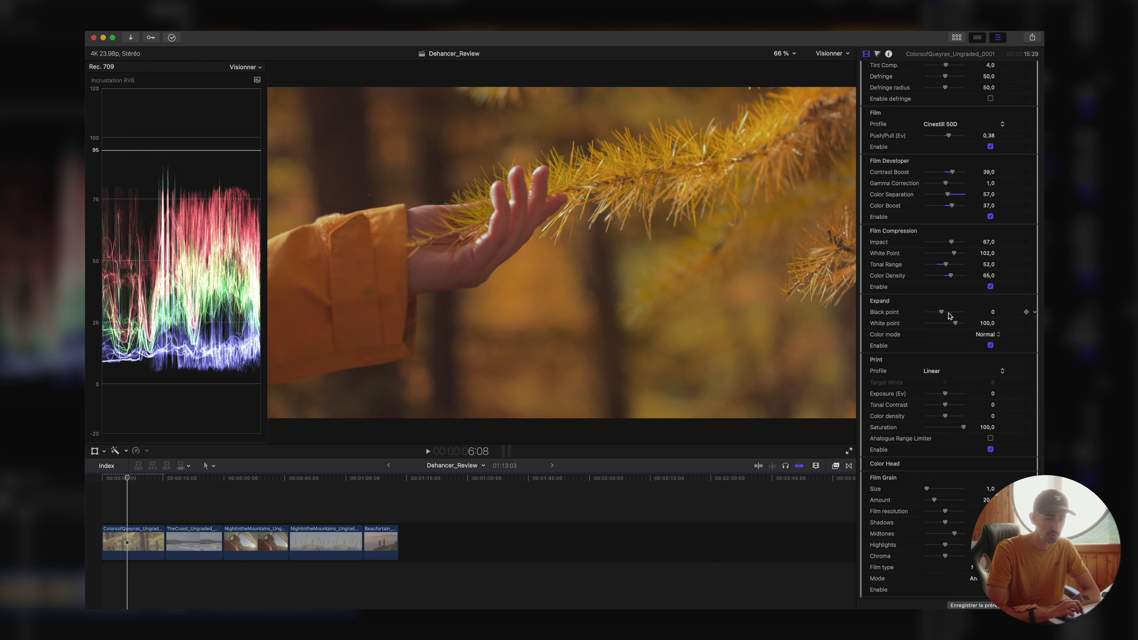
pyautogui.moveTo(941, 312)
pyautogui.mouseDown()
pyautogui.moveTo(955, 313)
pyautogui.moveTo(905, 318)
pyautogui.moveTo(951, 327)
pyautogui.mouseUp()
pyautogui.click(990, 346)
pyautogui.click(991, 346)
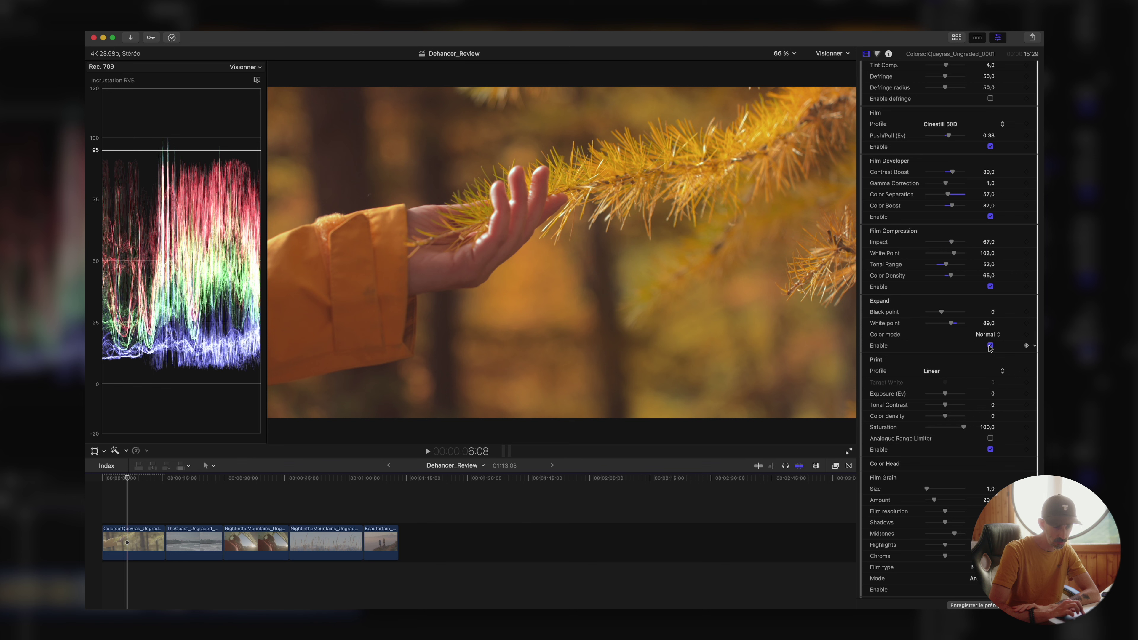
pyautogui.moveTo(953, 325); pyautogui.dragTo(951, 327)
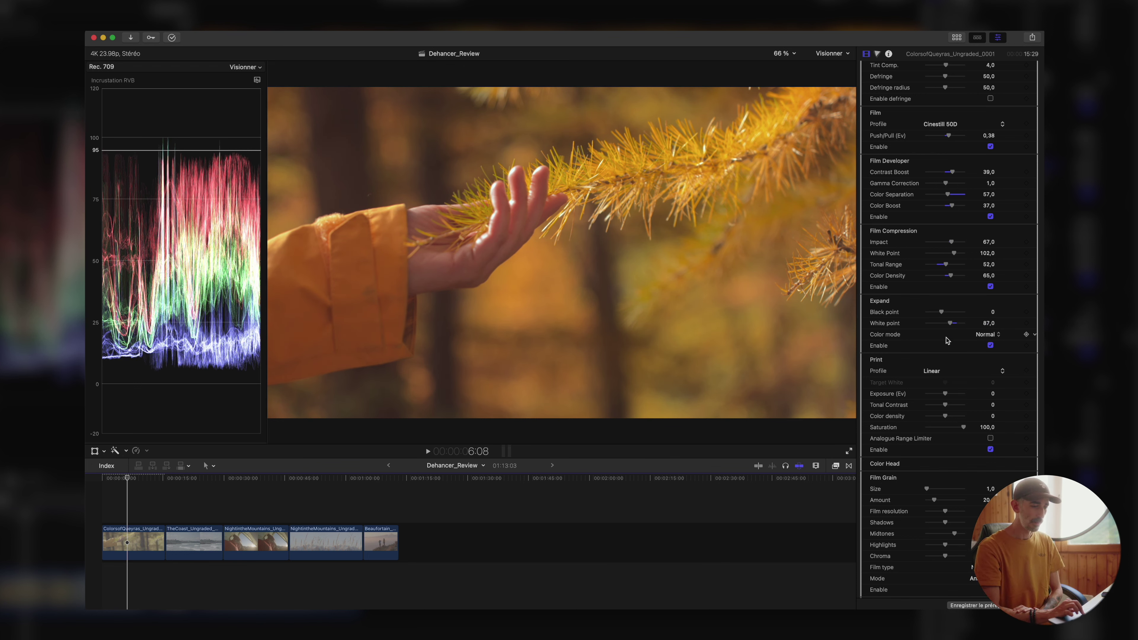
# Step: Try the Luma color mode in the Expand section and switch it back to Normal
pyautogui.click(987, 334)
pyautogui.click(987, 343)
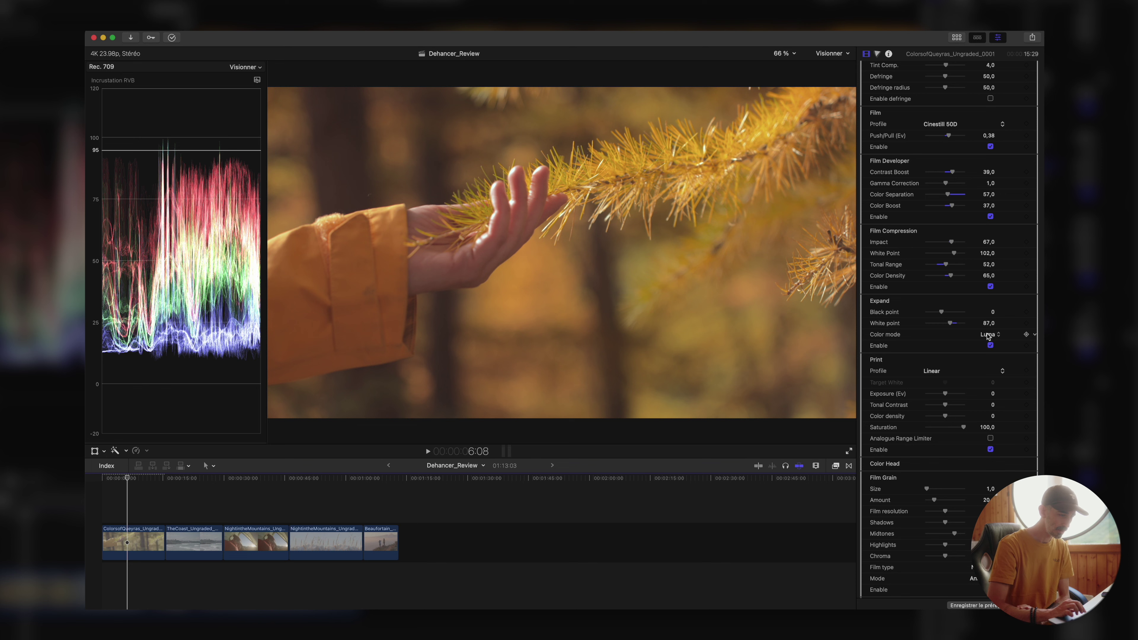
pyautogui.click(988, 334)
pyautogui.click(988, 323)
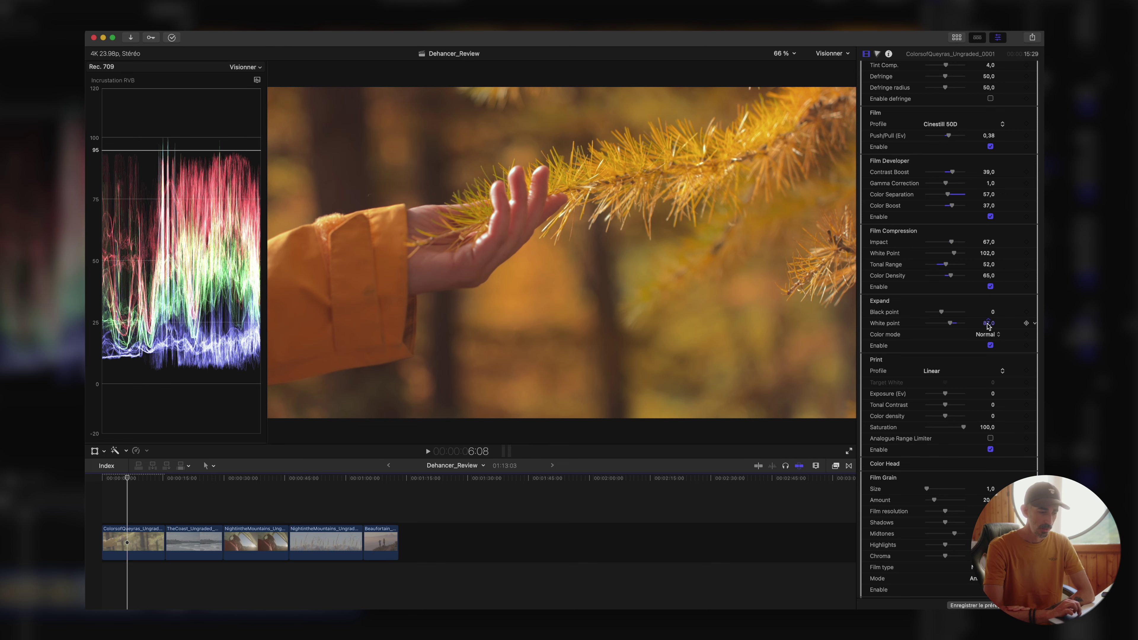
# Step: Set the Print profile to Kodak Endura Glossy Paper
pyautogui.scroll(-5, 1020, 376)
pyautogui.scroll(-1, 1020, 377)
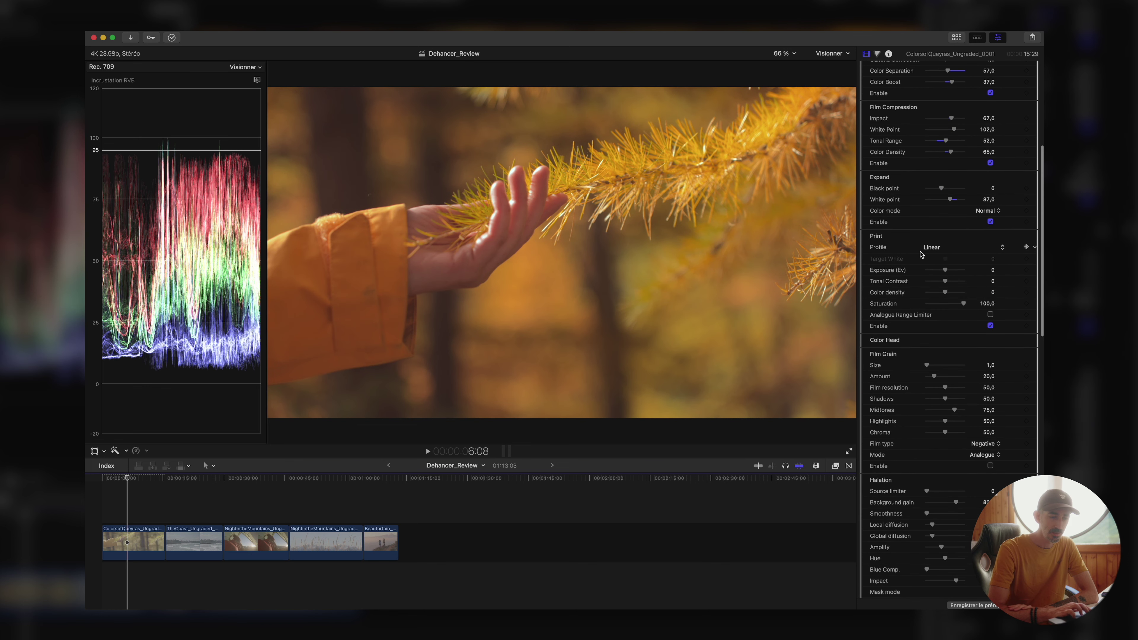
pyautogui.click(947, 248)
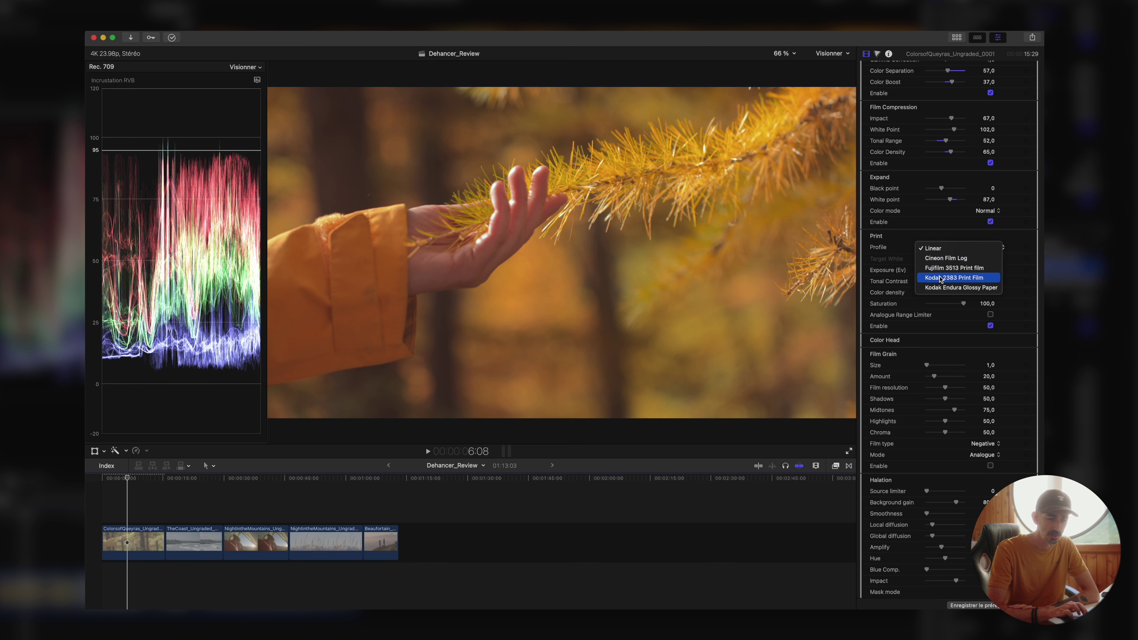
pyautogui.click(940, 287)
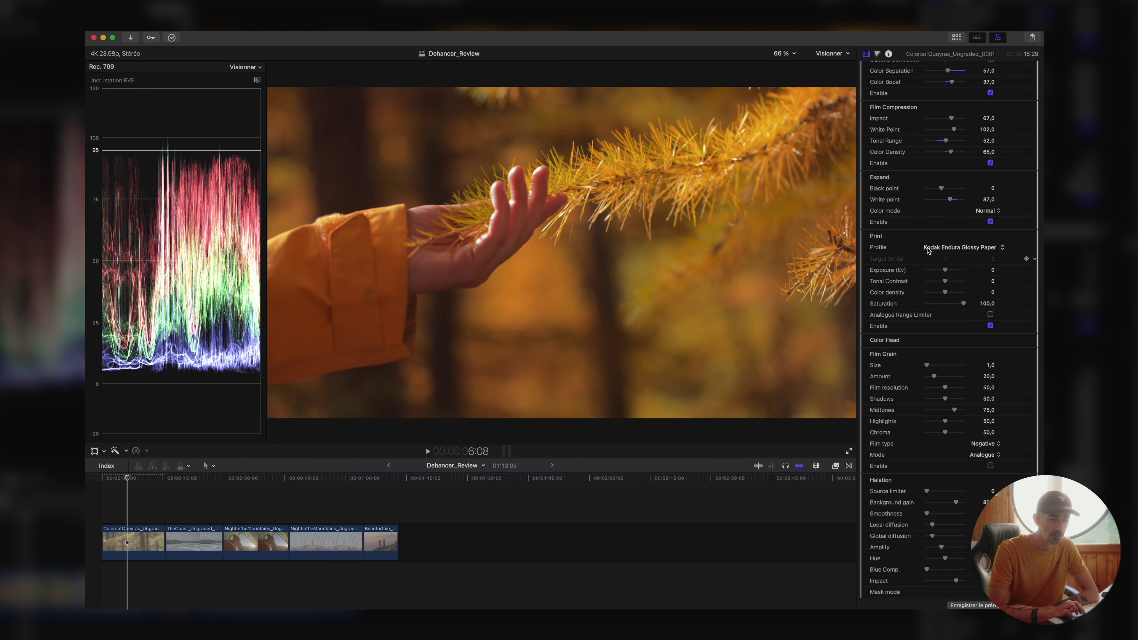
# Step: Try adjusting the Print section's Exposure, Tonal Contrast and Color density, resetting each parameter to its default
pyautogui.moveTo(946, 273); pyautogui.dragTo(947, 274)
pyautogui.click(1031, 268)
pyautogui.click(963, 277)
pyautogui.moveTo(944, 282); pyautogui.dragTo(939, 283)
pyautogui.click(1037, 283)
pyautogui.click(961, 288)
pyautogui.moveTo(956, 294); pyautogui.dragTo(943, 293)
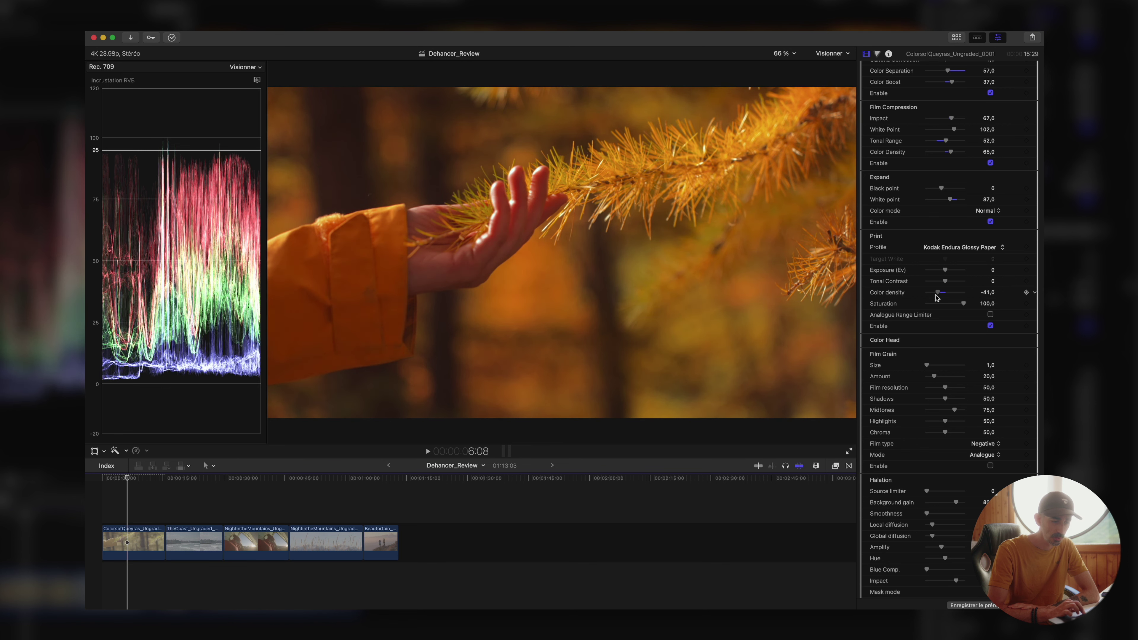
pyautogui.click(1035, 292)
pyautogui.click(1023, 298)
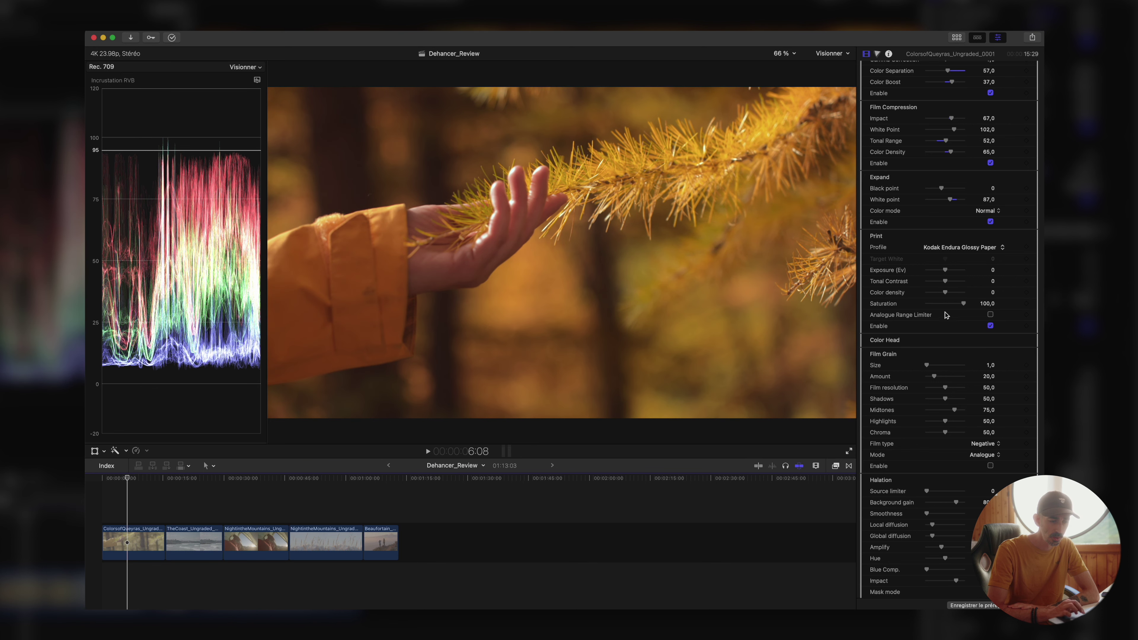
# Step: Try the Print section's Saturation control and its Analogue Range Limiter option
pyautogui.moveTo(962, 303)
pyautogui.mouseDown()
pyautogui.moveTo(947, 303)
pyautogui.moveTo(971, 306)
pyautogui.mouseUp()
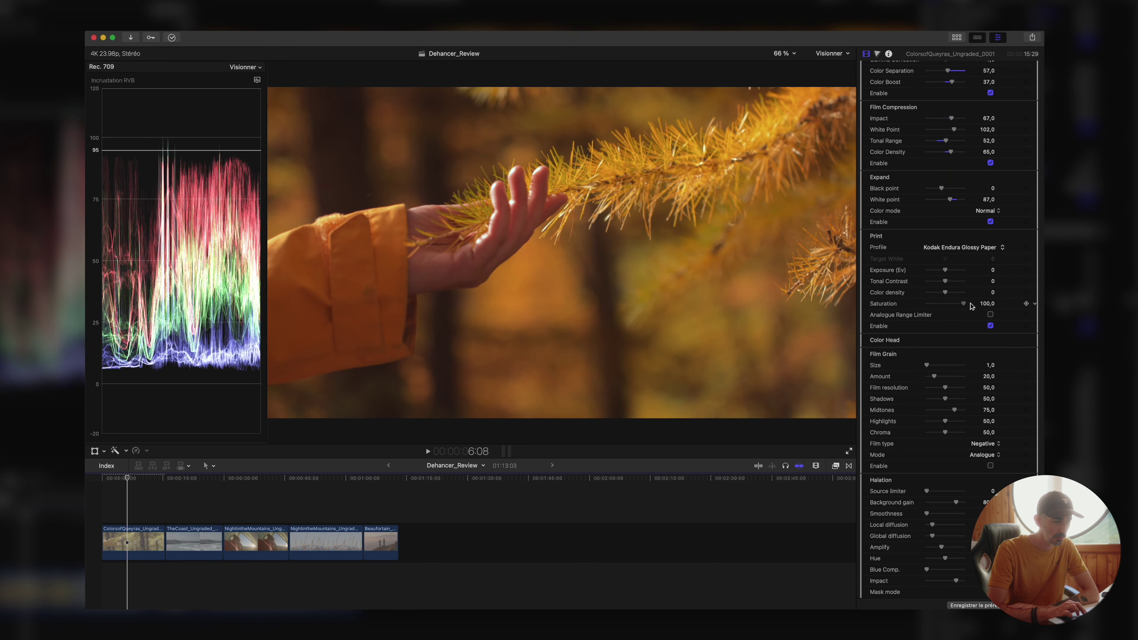
pyautogui.click(991, 315)
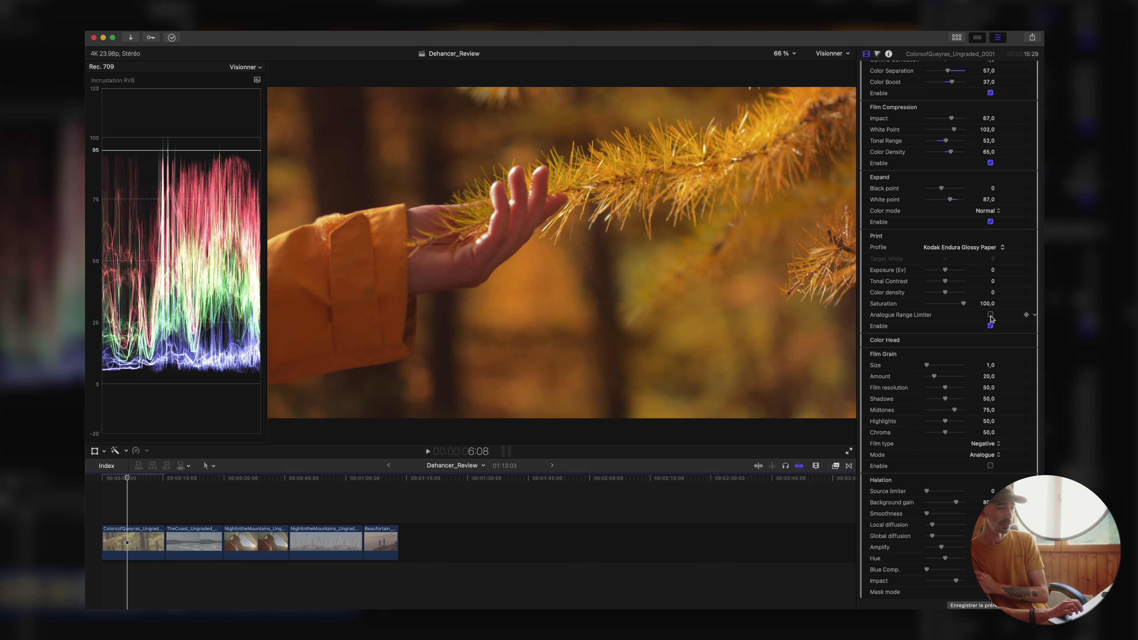
# Step: Compare the image with the Print section's Analogue Range Limiter on and off, and with the Print section disabled and enabled
pyautogui.click(991, 315)
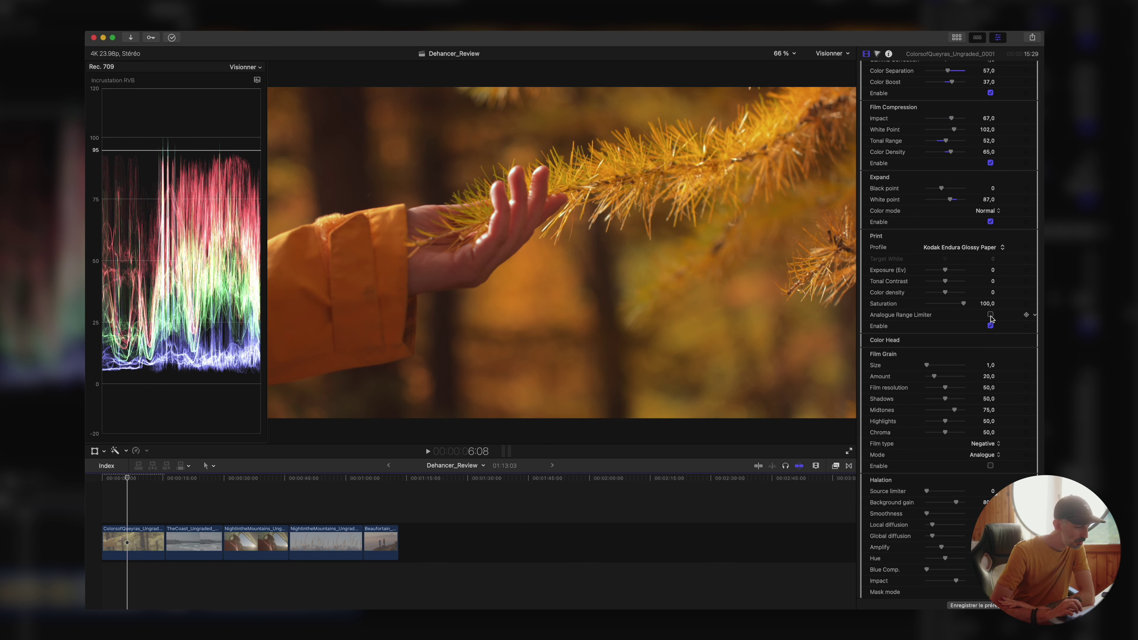
pyautogui.click(990, 315)
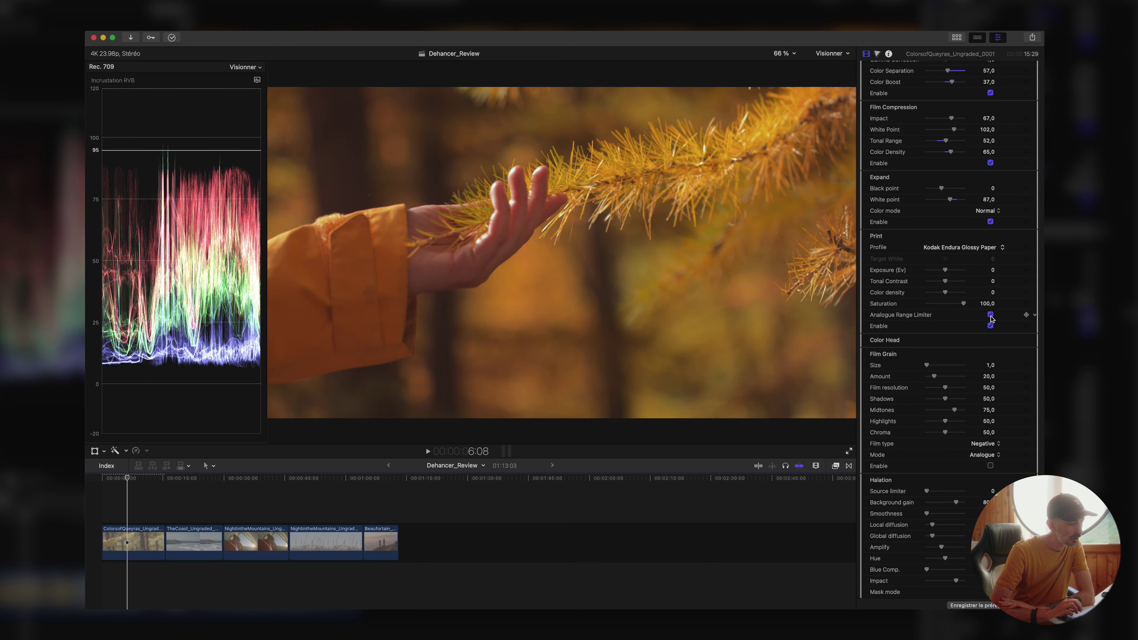
pyautogui.click(991, 315)
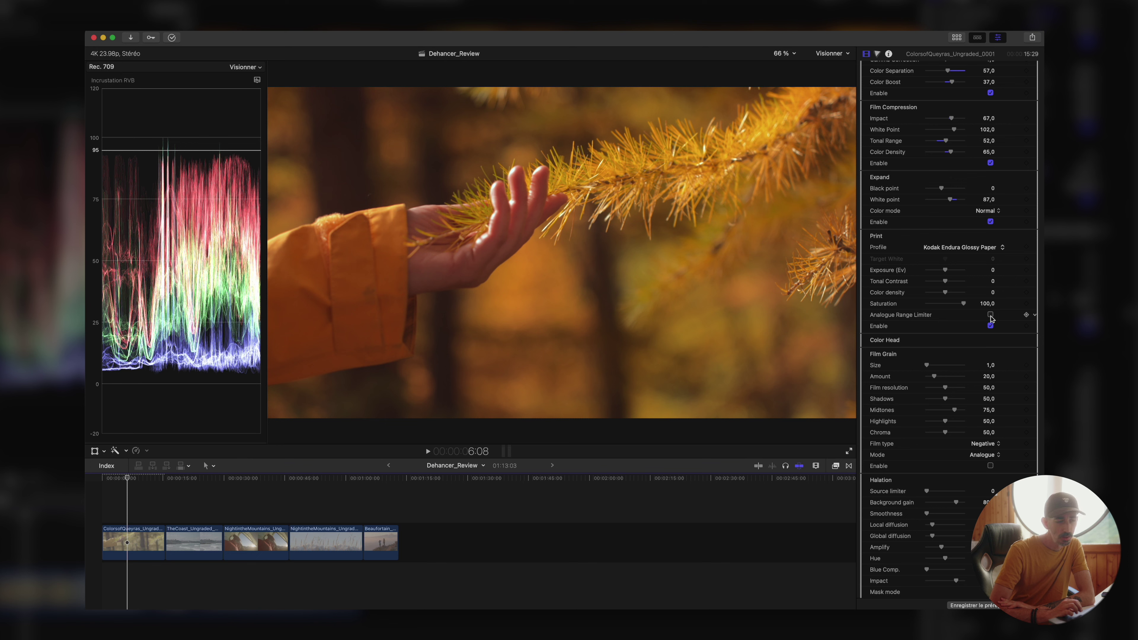
pyautogui.click(991, 315)
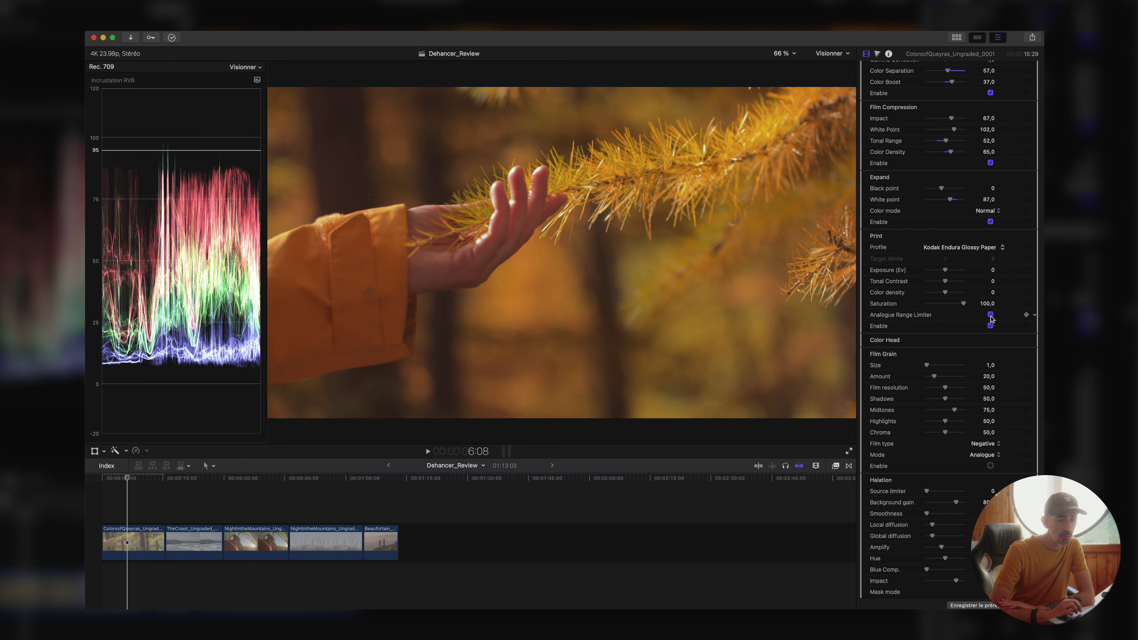
pyautogui.click(990, 315)
pyautogui.click(991, 315)
pyautogui.click(991, 315)
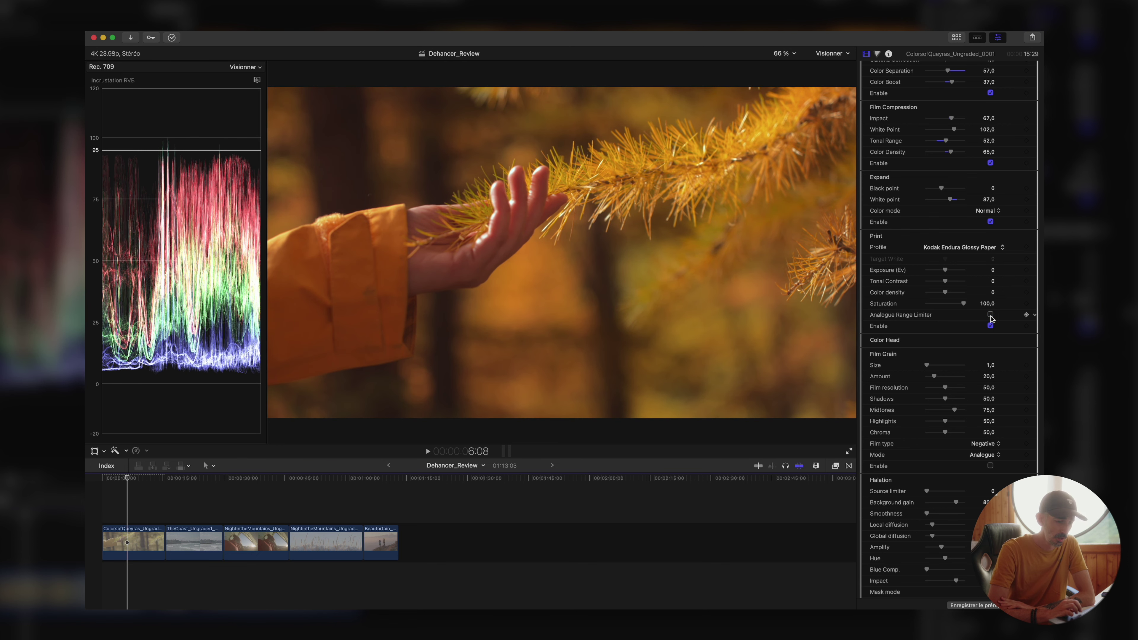
pyautogui.click(991, 326)
pyautogui.click(991, 326)
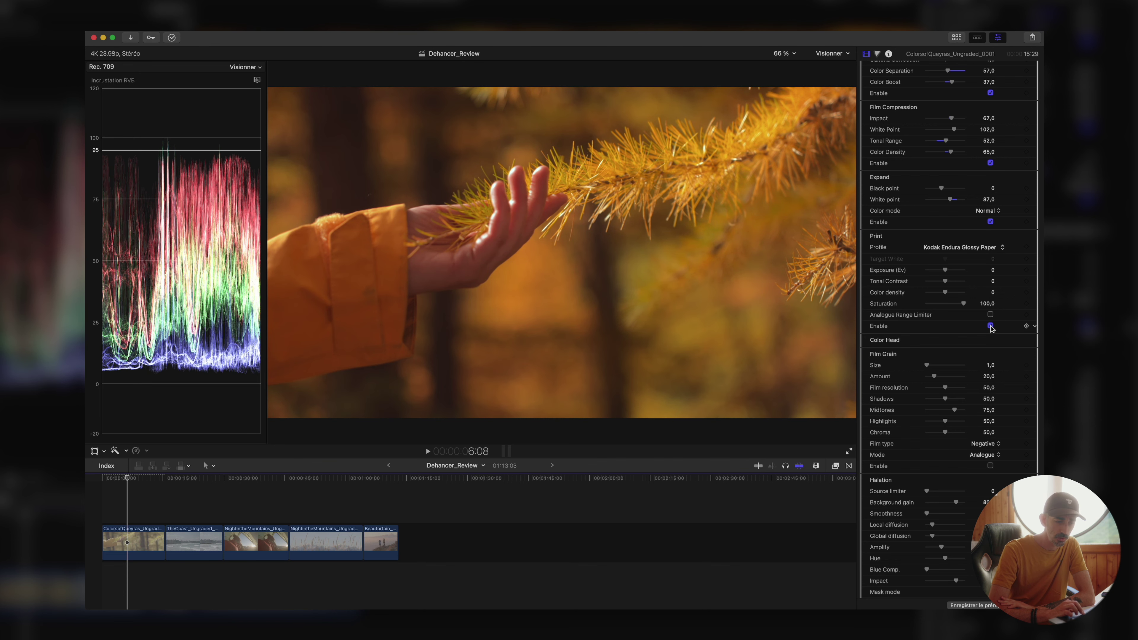
# Step: Reveal the Color Head parameters and try the Gang option, leaving it off
pyautogui.click(871, 341)
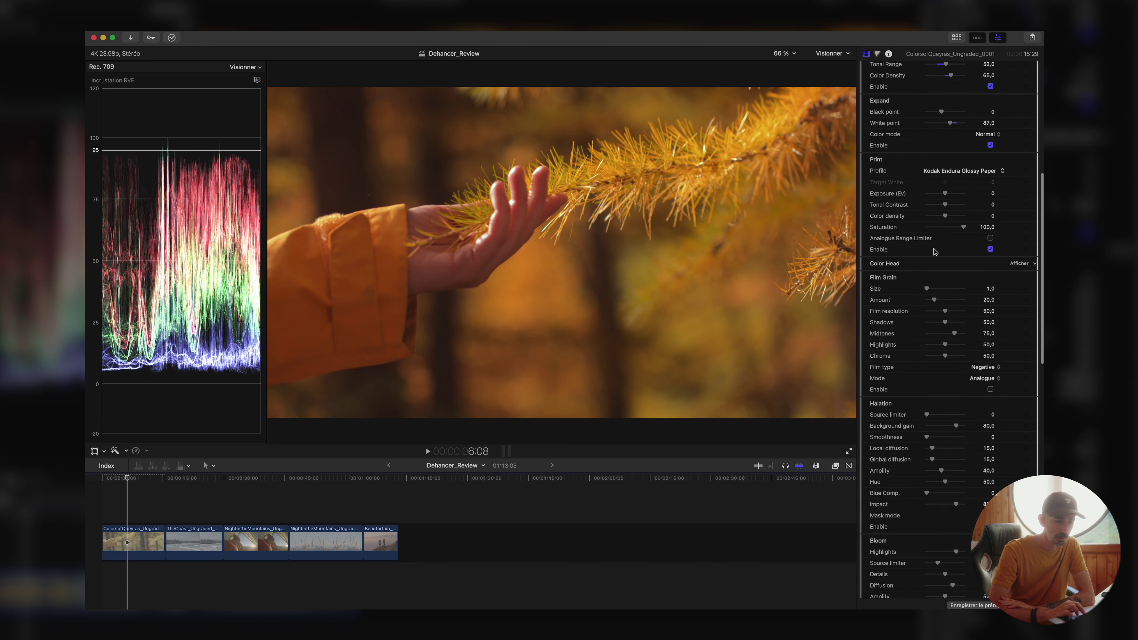
pyautogui.scroll(-3, 918, 291)
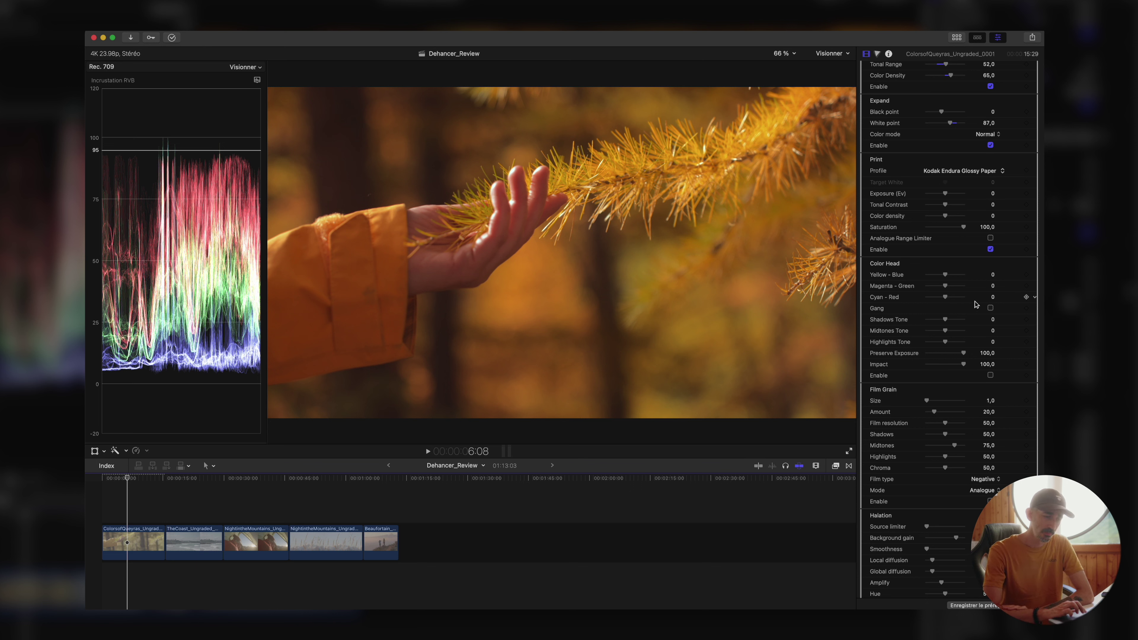
pyautogui.click(991, 308)
pyautogui.click(990, 308)
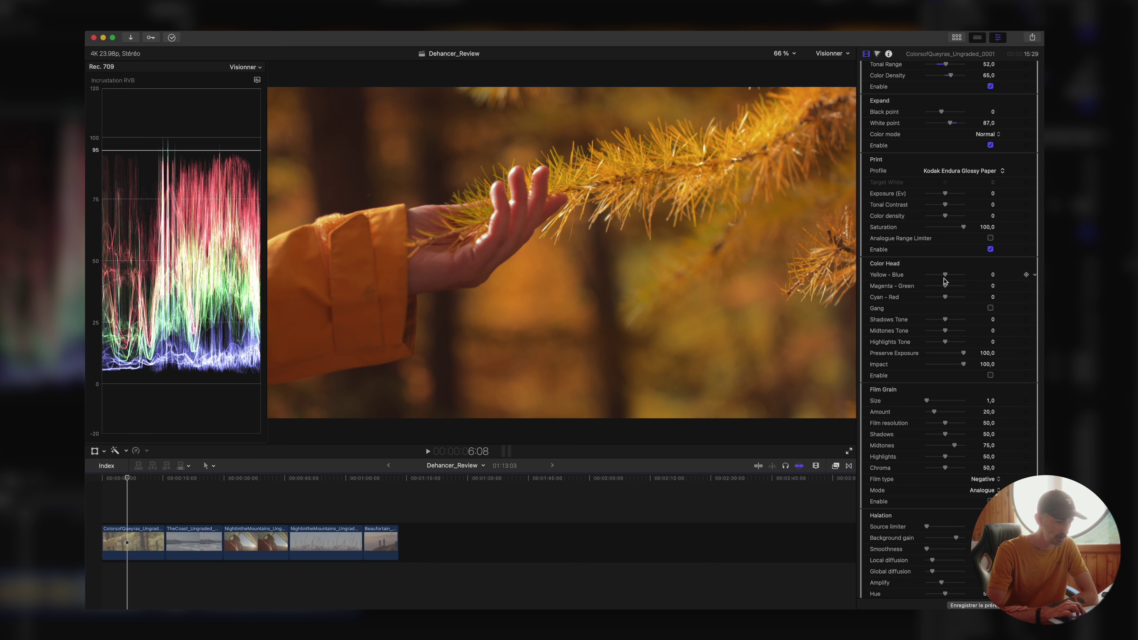
# Step: Try shifting Color Head's Yellow - Blue, Magenta - Green and Cyan - Red balances, resetting each parameter to its default
pyautogui.moveTo(945, 277); pyautogui.dragTo(945, 279)
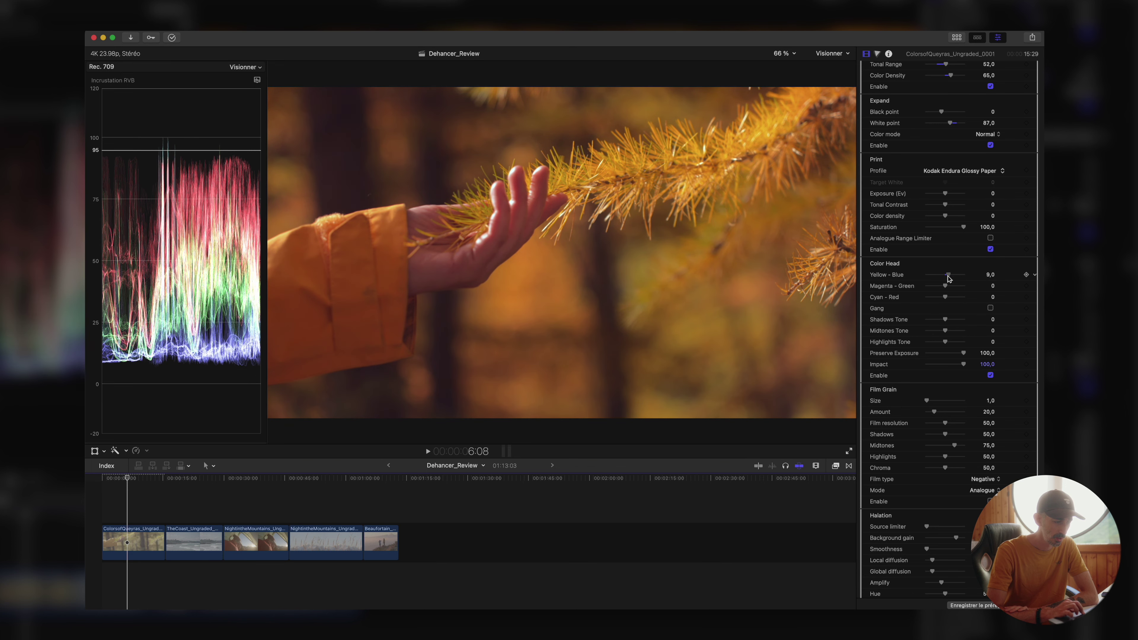
pyautogui.moveTo(945, 279); pyautogui.dragTo(954, 287)
pyautogui.click(1035, 274)
pyautogui.click(986, 284)
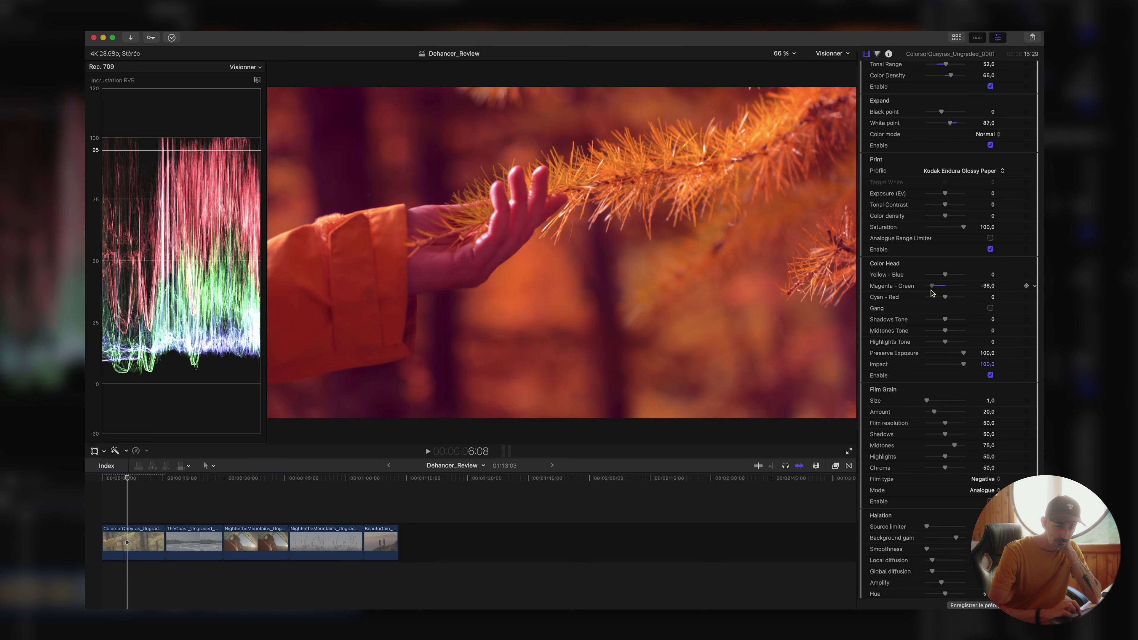
pyautogui.click(1035, 285)
pyautogui.click(995, 288)
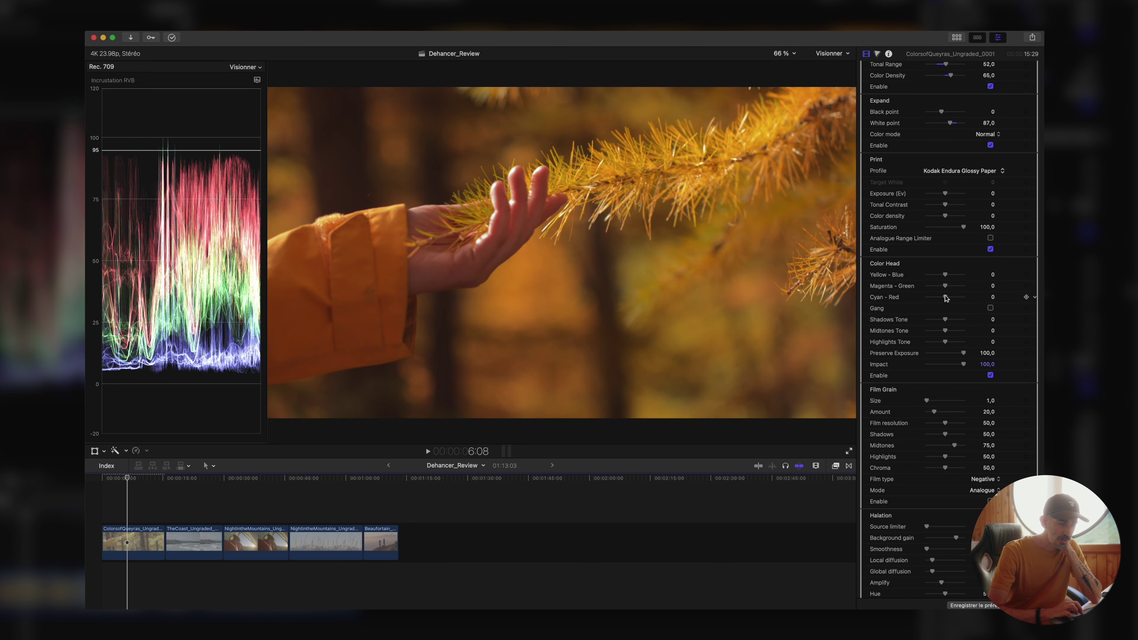
pyautogui.moveTo(946, 298); pyautogui.dragTo(944, 298)
pyautogui.click(1035, 297)
pyautogui.click(994, 299)
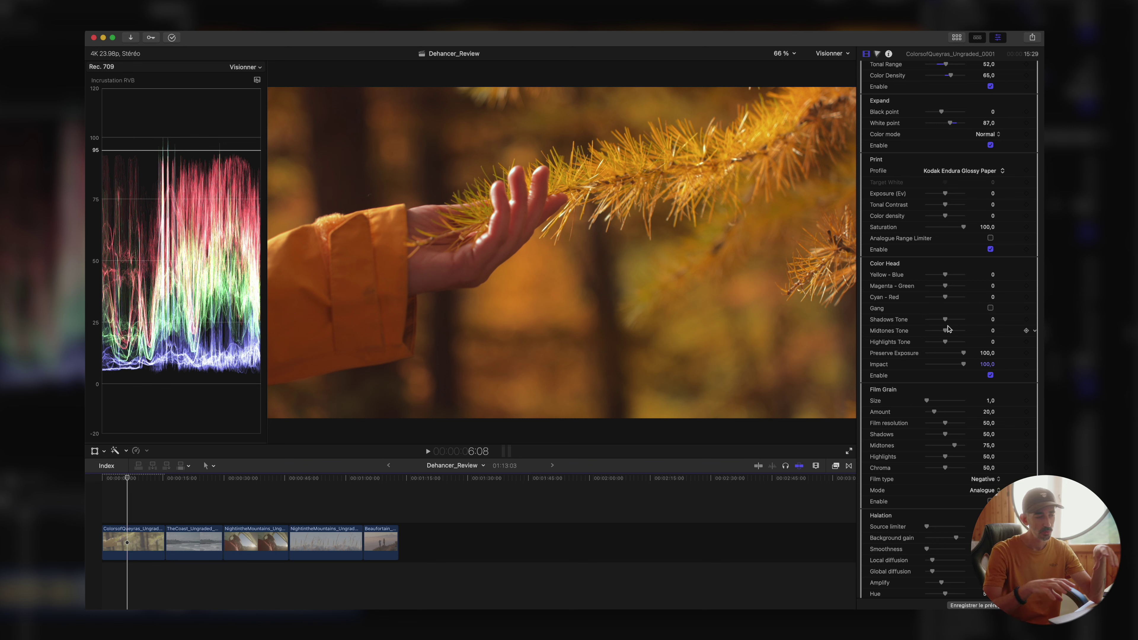
# Step: Try Color Head's Shadows Tone at 6, reset it to its default and disable the Color Head section
pyautogui.moveTo(948, 326)
pyautogui.mouseDown()
pyautogui.moveTo(936, 328)
pyautogui.moveTo(947, 328)
pyautogui.mouseUp()
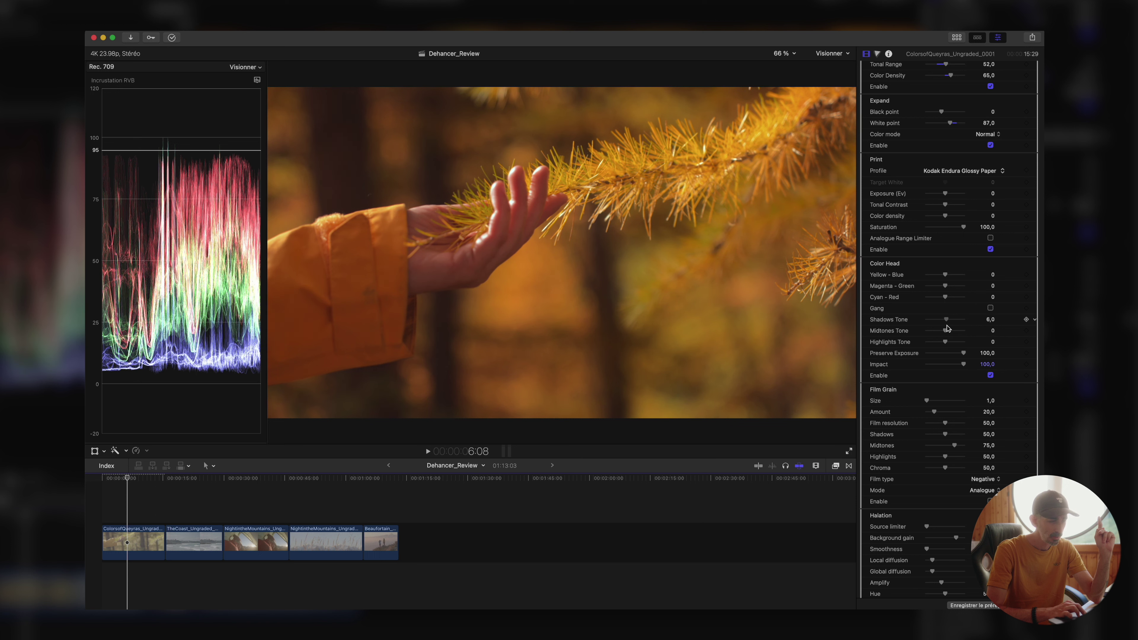
pyautogui.click(1034, 320)
pyautogui.click(993, 323)
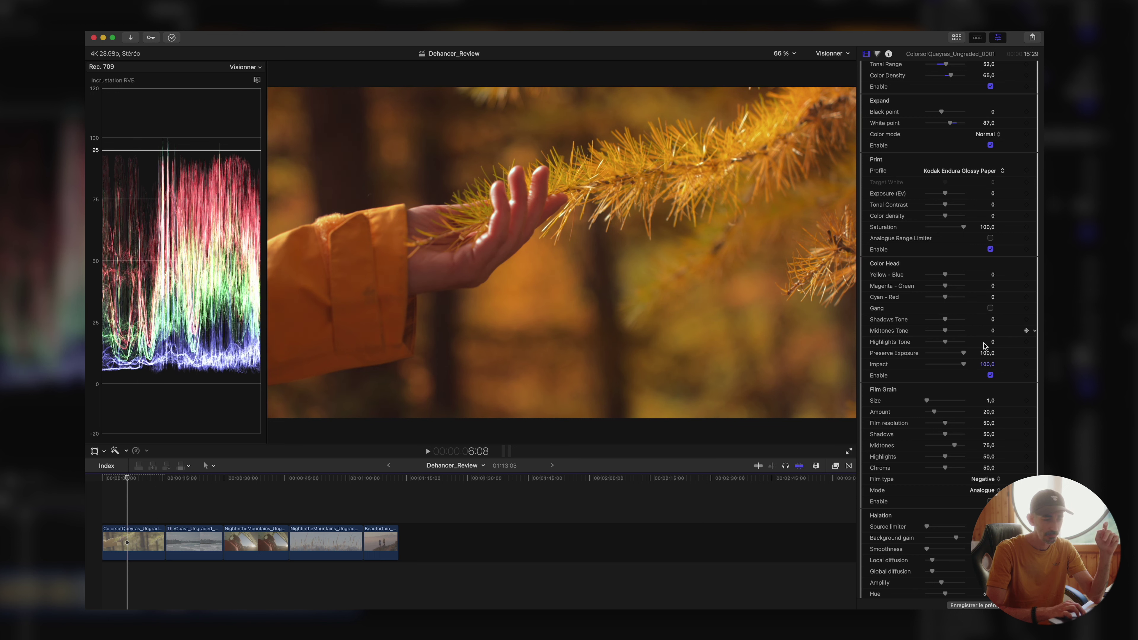
pyautogui.click(991, 376)
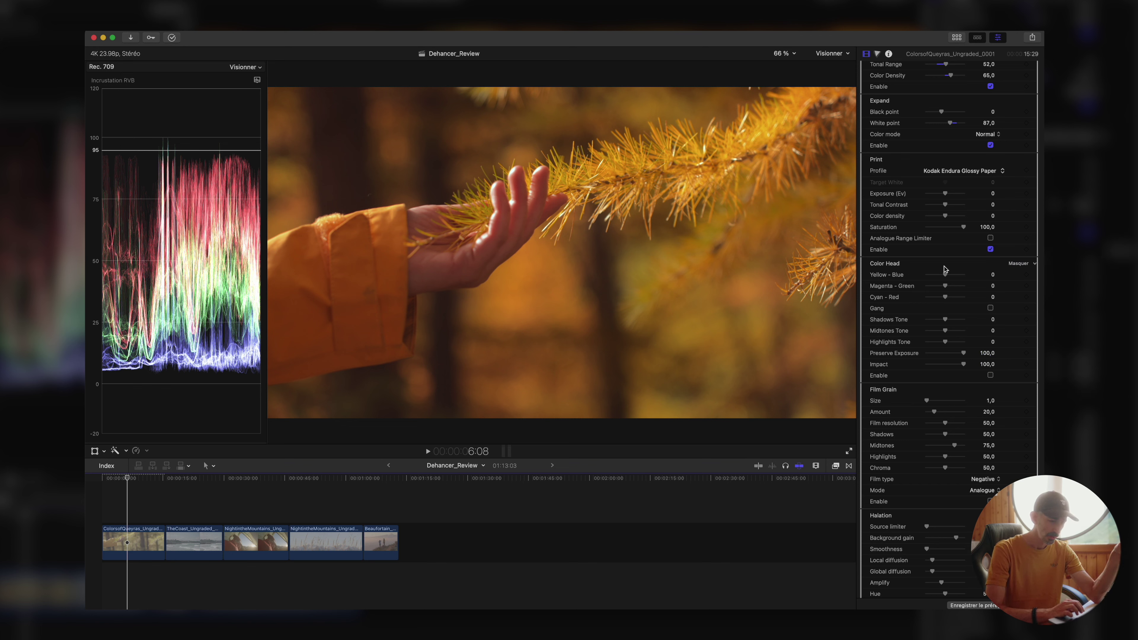
# Step: Look at the clip's built-in color wheels and return to the Dehancer Pro settings
pyautogui.scroll(10, 944, 270)
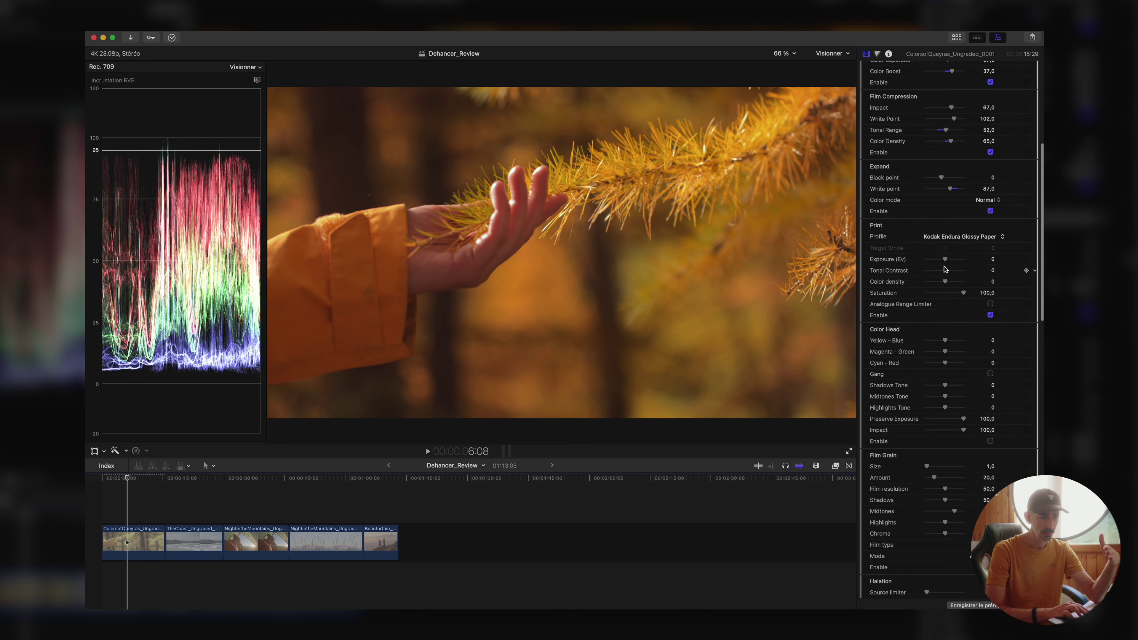
pyautogui.click(877, 54)
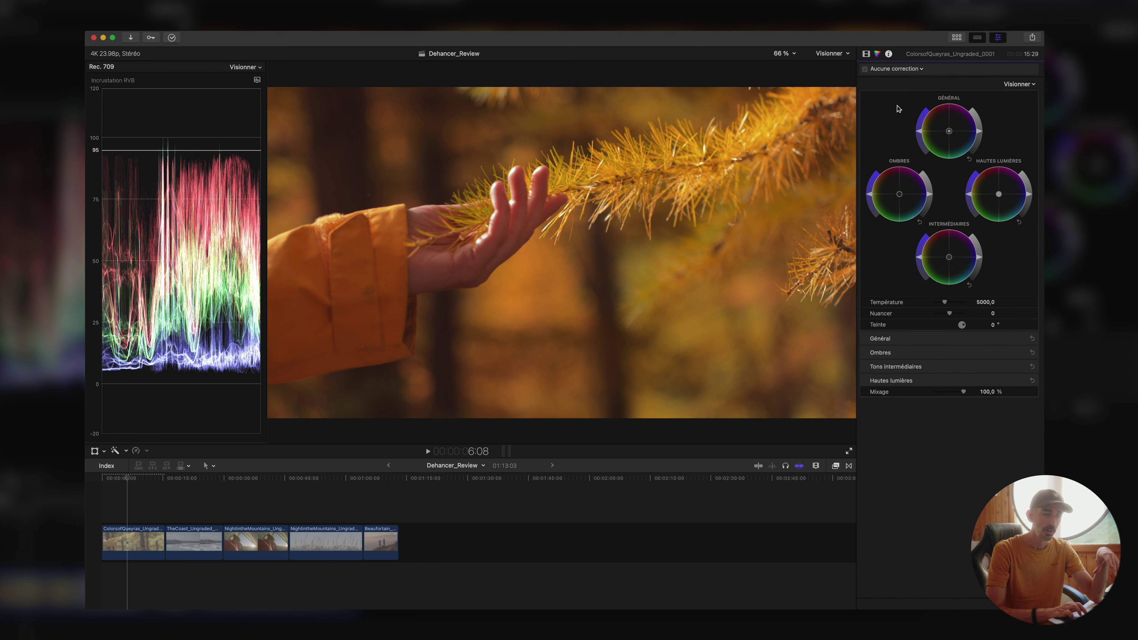
pyautogui.click(867, 54)
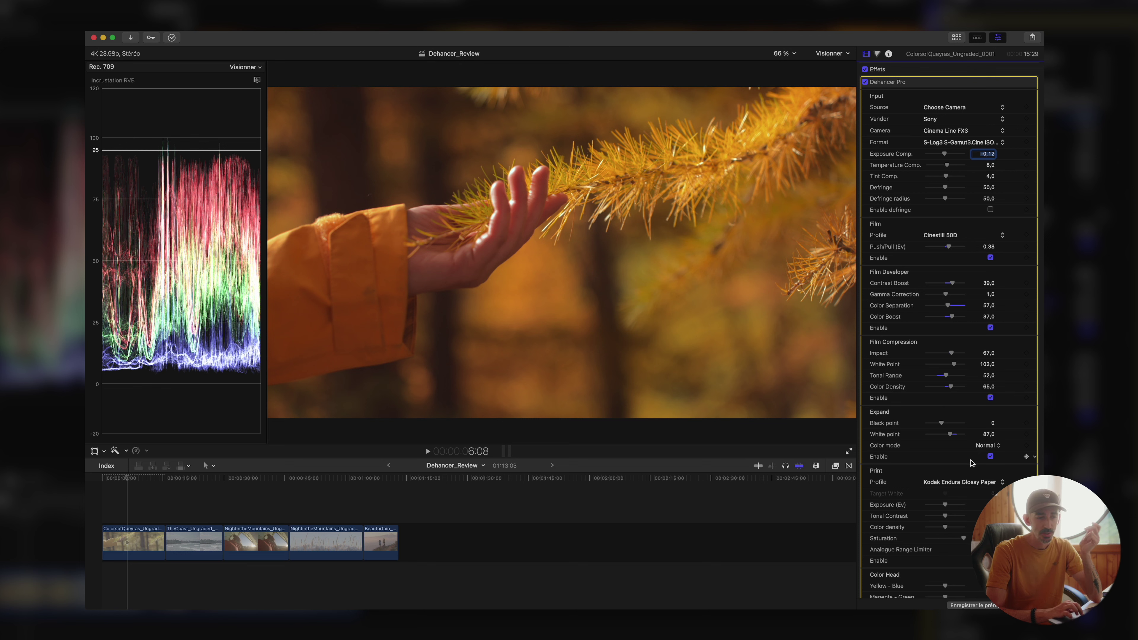
# Step: Enable the Halation effect, raise its Amplify to 100 and check the result in Mask mode before turning the mask off
pyautogui.scroll(-5, 968, 426)
pyautogui.scroll(-5, 941, 358)
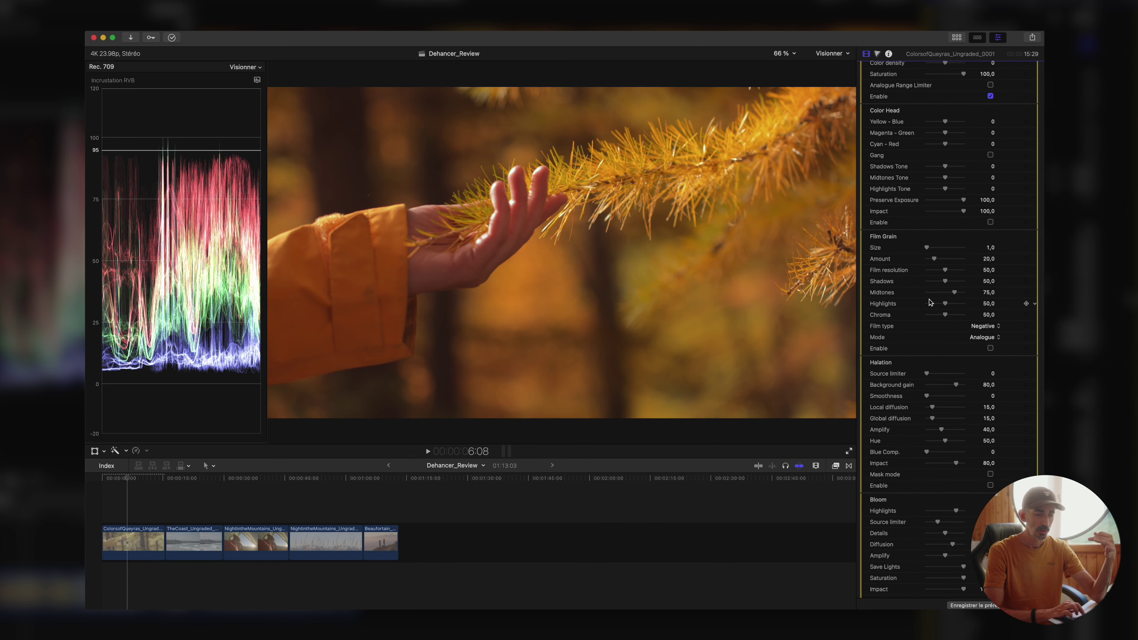
pyautogui.scroll(-3, 919, 377)
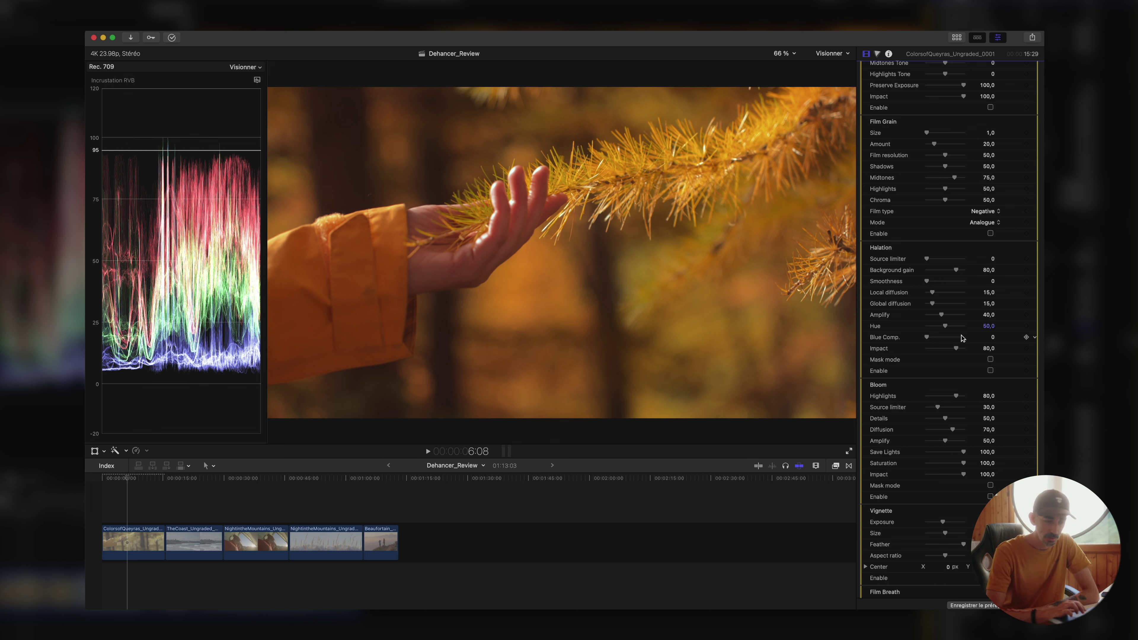
pyautogui.click(990, 371)
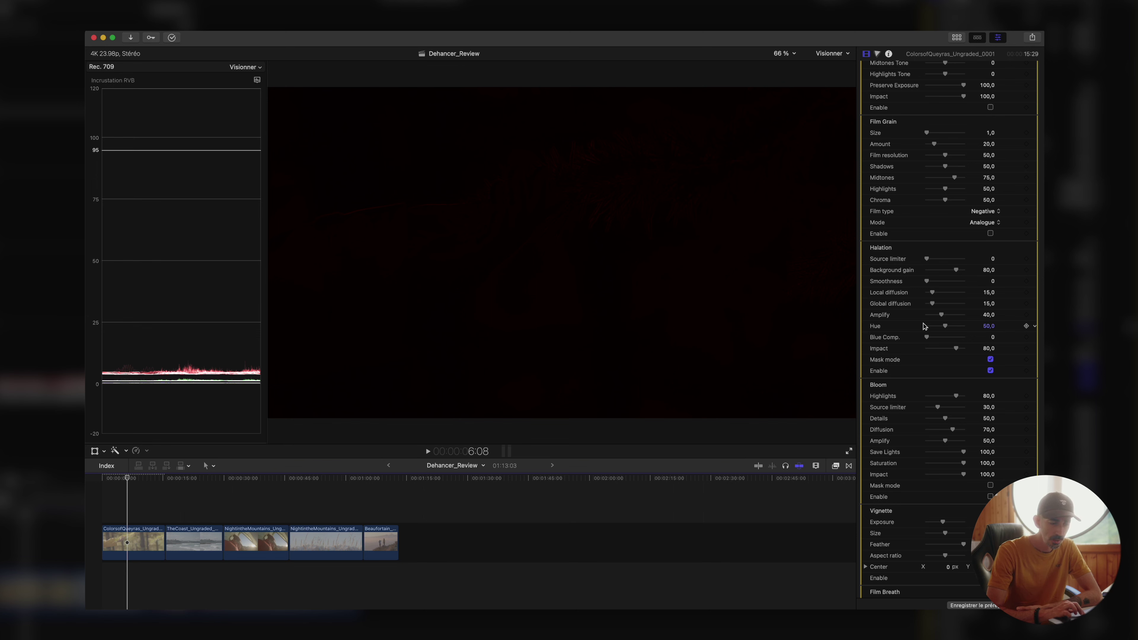
pyautogui.moveTo(943, 316); pyautogui.dragTo(1076, 316)
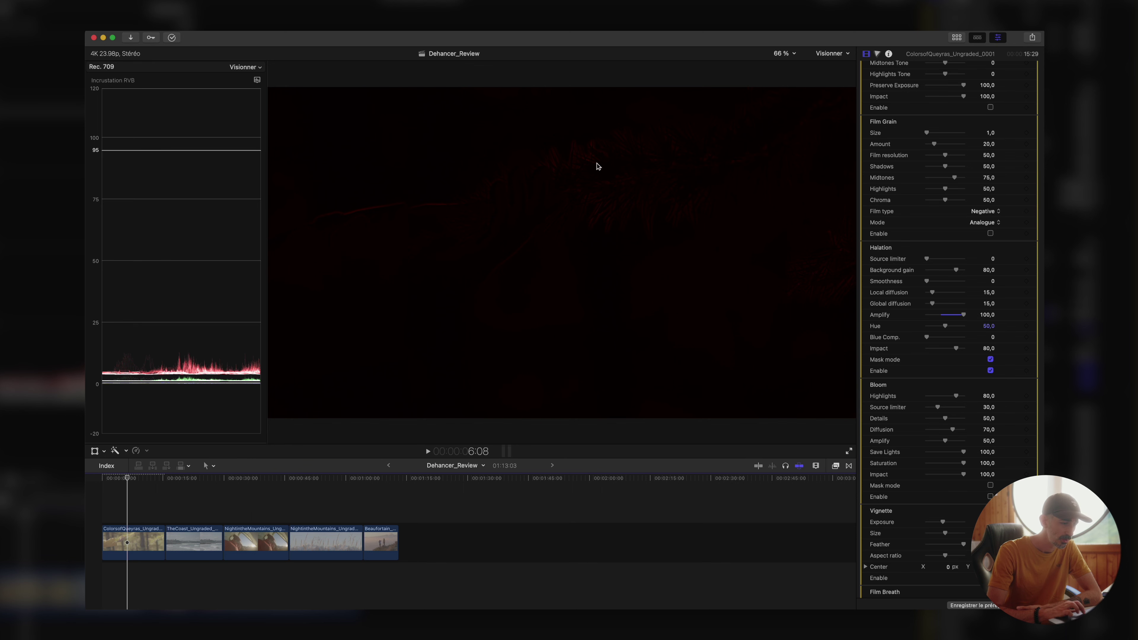
pyautogui.click(991, 359)
pyautogui.moveTo(964, 315)
pyautogui.mouseDown()
pyautogui.moveTo(891, 322)
pyautogui.moveTo(1049, 314)
pyautogui.moveTo(985, 314)
pyautogui.mouseUp()
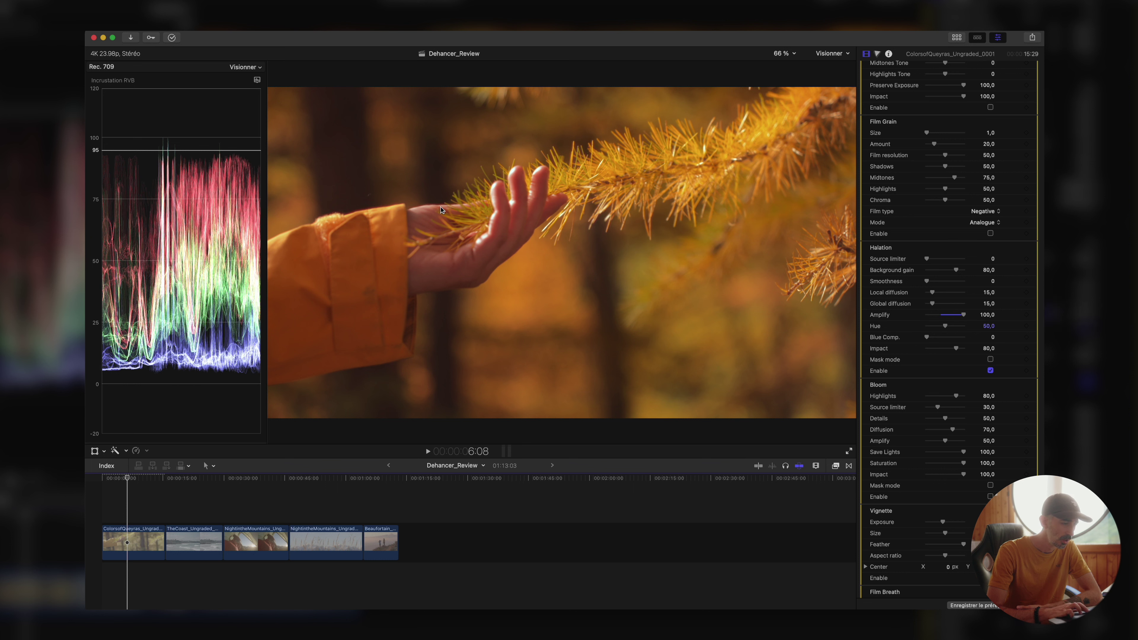
# Step: Magnify the viewer to 200% around the hand and set the Halation Impact to 100
pyautogui.click(784, 53)
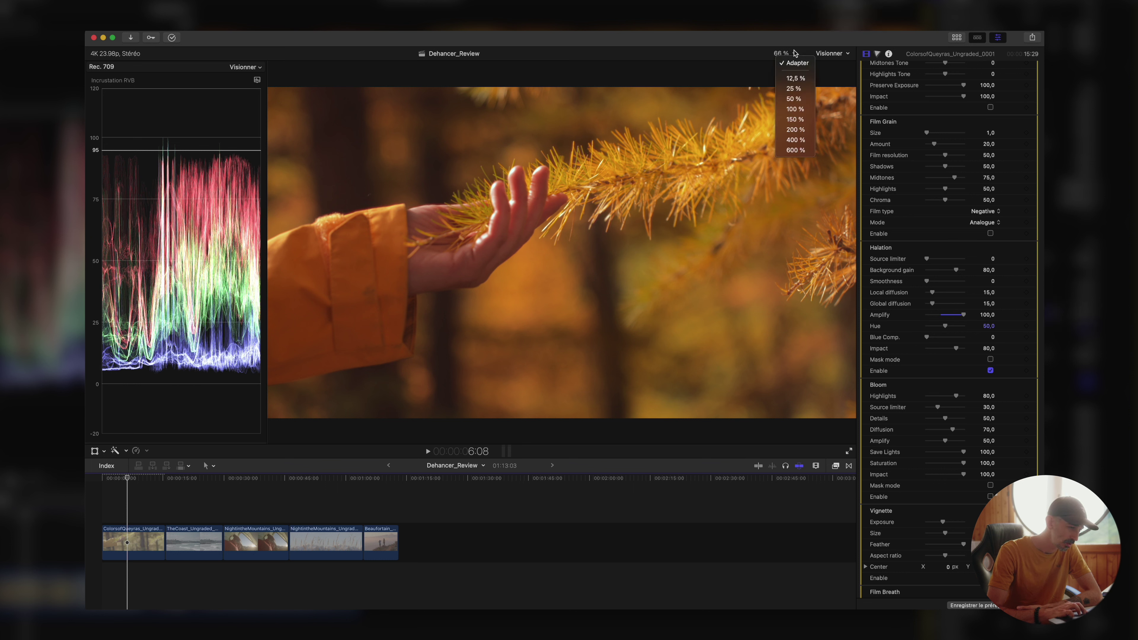
pyautogui.click(790, 134)
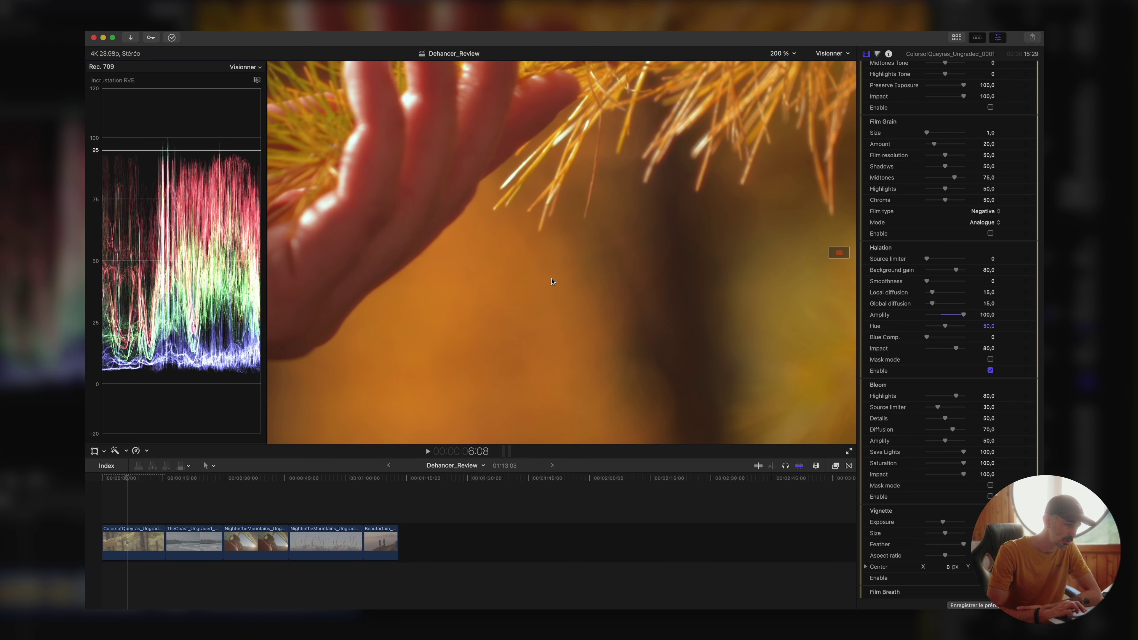
pyautogui.moveTo(839, 252); pyautogui.dragTo(838, 253)
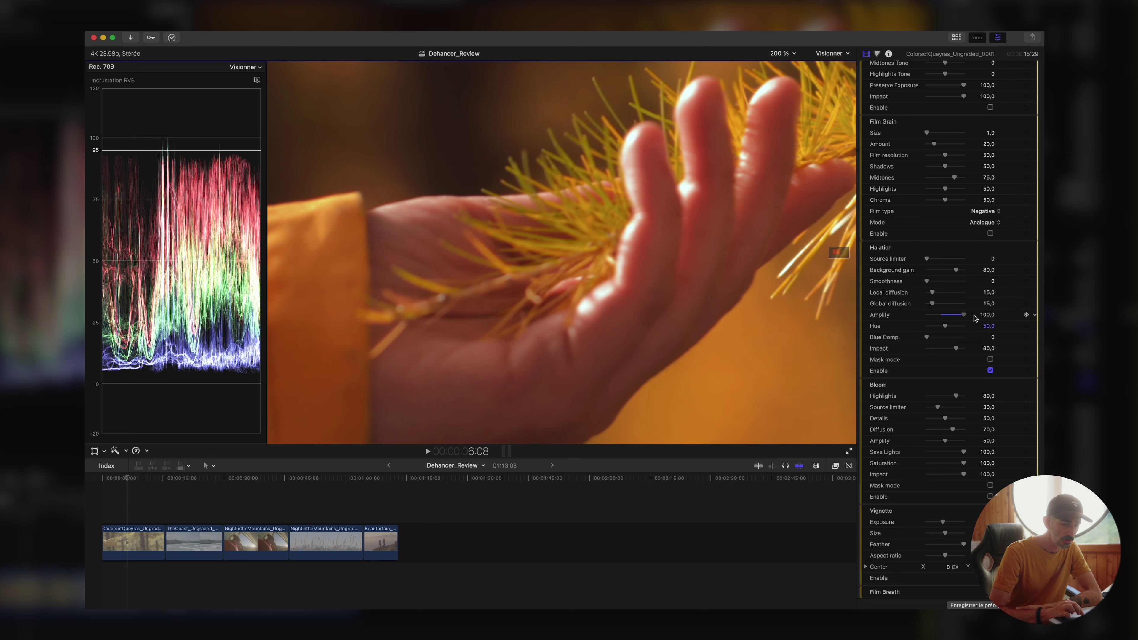
pyautogui.moveTo(956, 348); pyautogui.dragTo(965, 348)
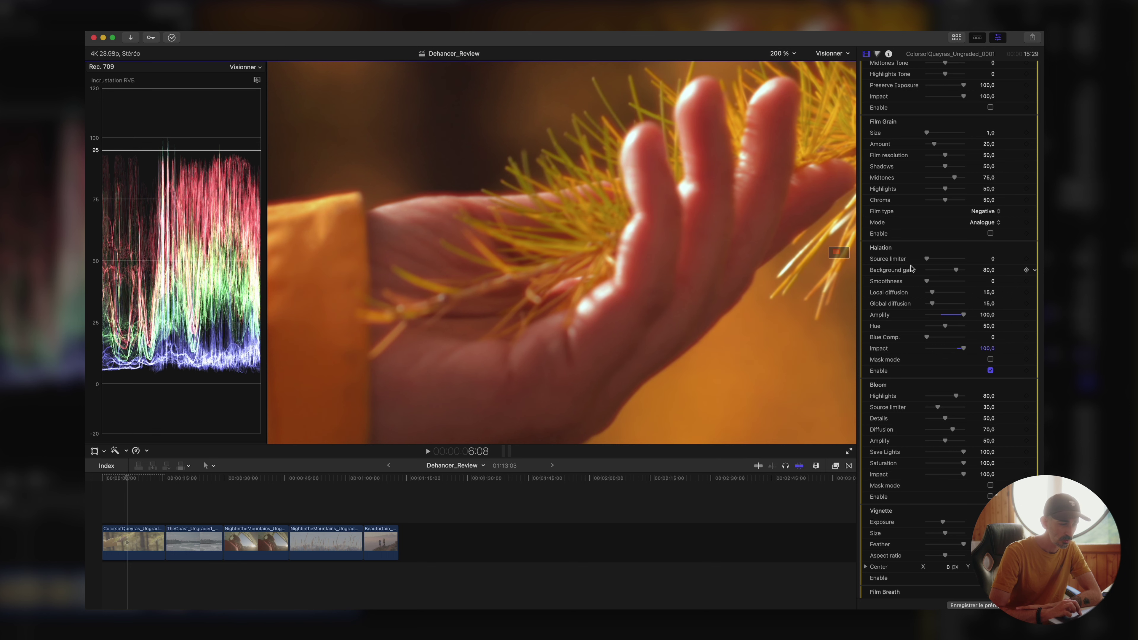
# Step: Raise Halation's Smoothness, Local diffusion and Global diffusion to 100, check the mask, and fit the whole image in the viewer
pyautogui.moveTo(927, 281); pyautogui.dragTo(966, 304)
pyautogui.click(990, 359)
pyautogui.click(991, 359)
pyautogui.click(783, 53)
pyautogui.click(788, 64)
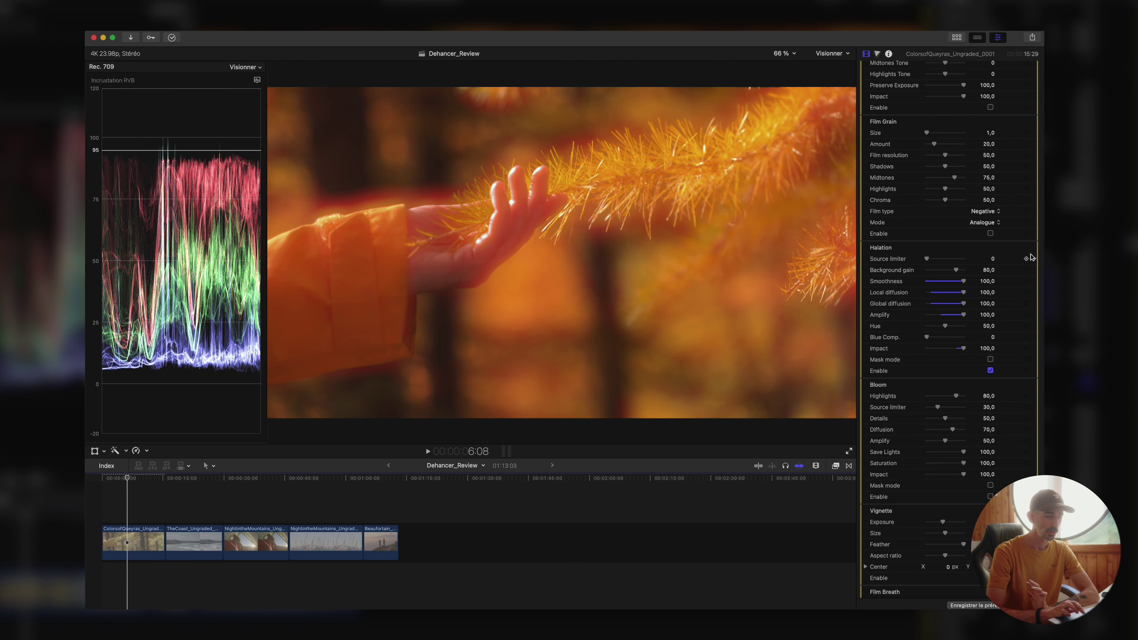
# Step: Set Halation's Smoothness to 16, Local diffusion 18, Global diffusion 25, Amplify 44 and Impact 74, and compare with Halation disabled
pyautogui.moveTo(963, 281); pyautogui.dragTo(932, 282)
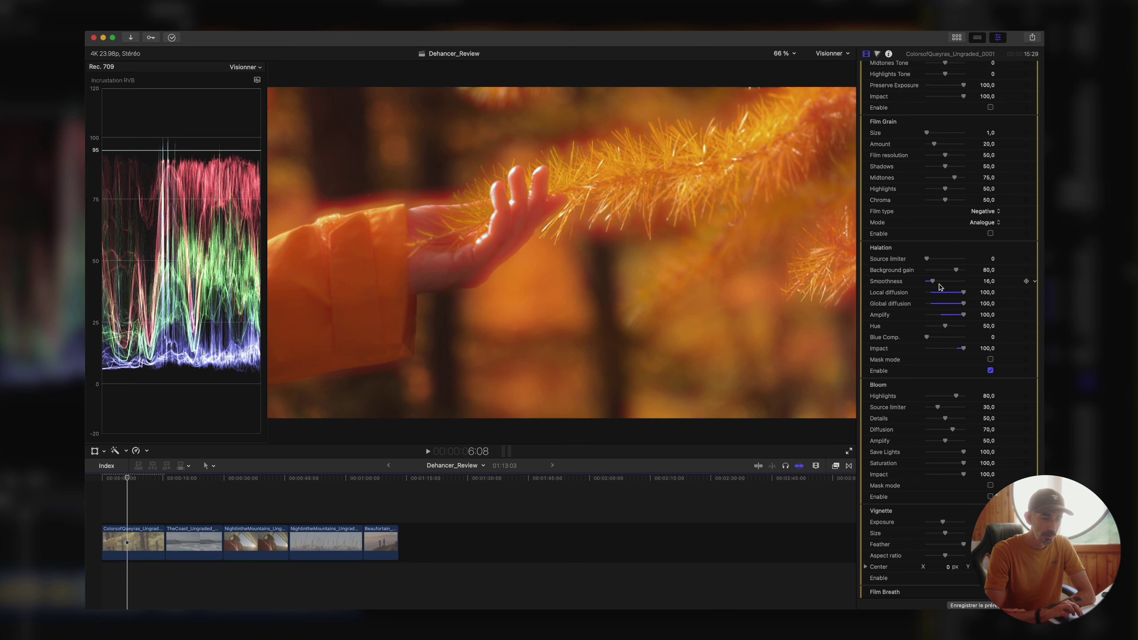
pyautogui.click(933, 292)
pyautogui.click(936, 303)
pyautogui.click(947, 315)
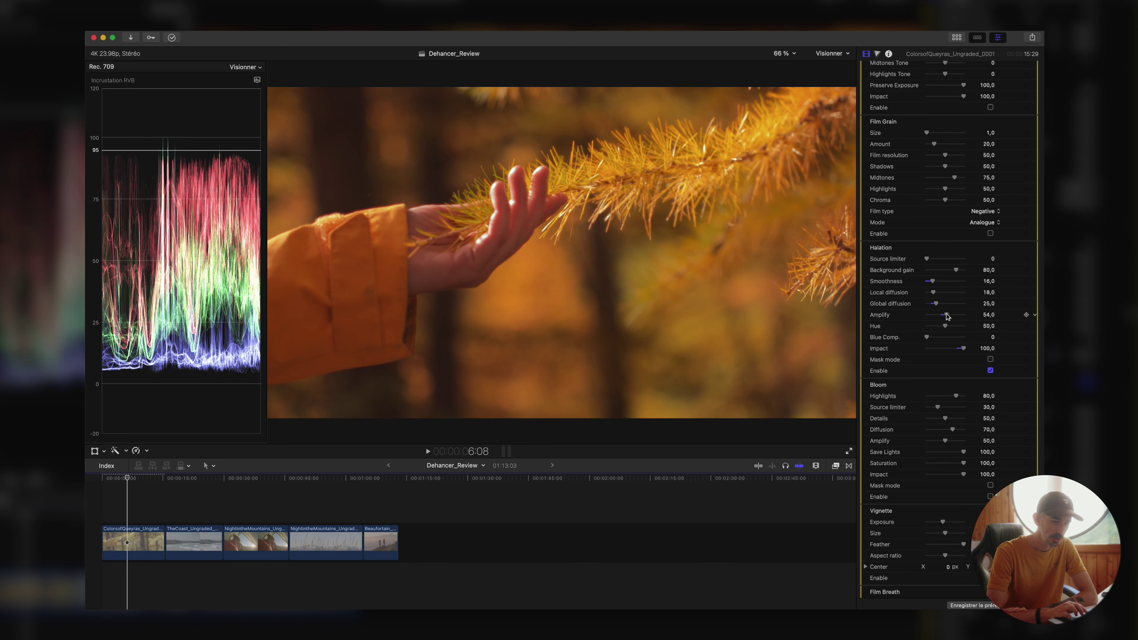
pyautogui.click(956, 348)
pyautogui.moveTo(947, 314); pyautogui.dragTo(944, 315)
pyautogui.click(991, 371)
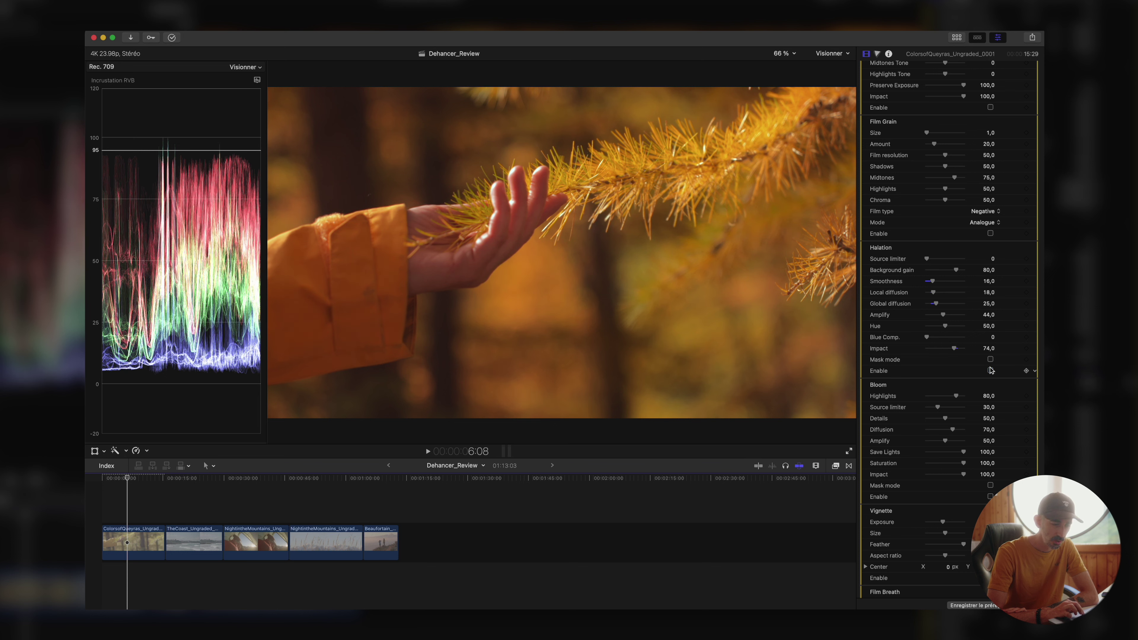
pyautogui.click(991, 371)
# Step: Enable Bloom, test its Amplify at both extremes, set it to 49, and turn Bloom off
pyautogui.scroll(-5, 977, 314)
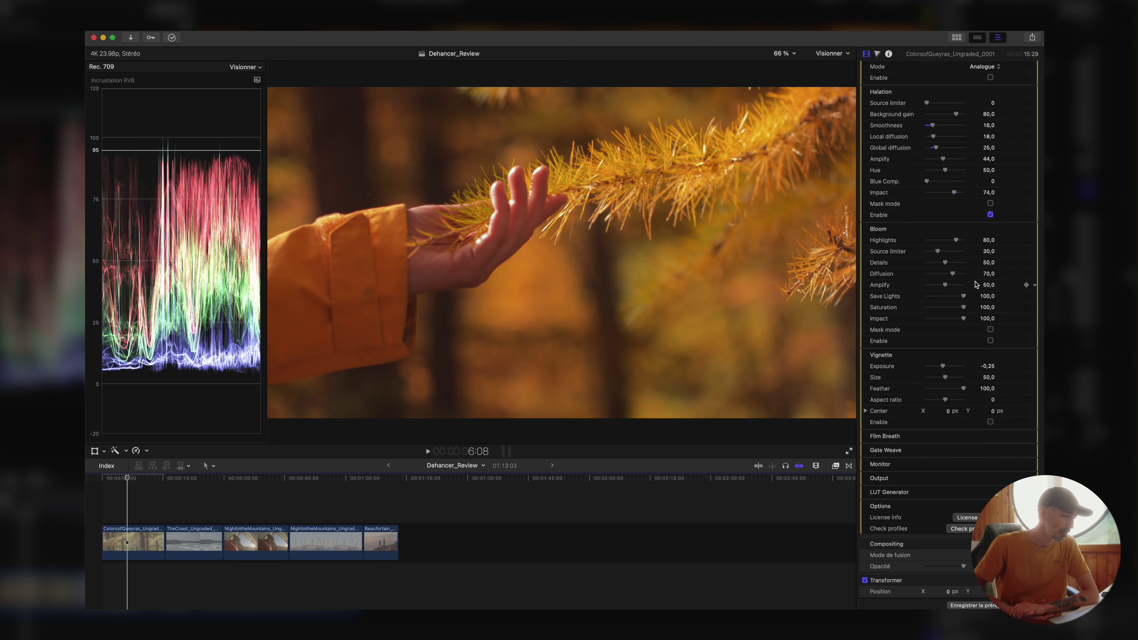
pyautogui.click(991, 341)
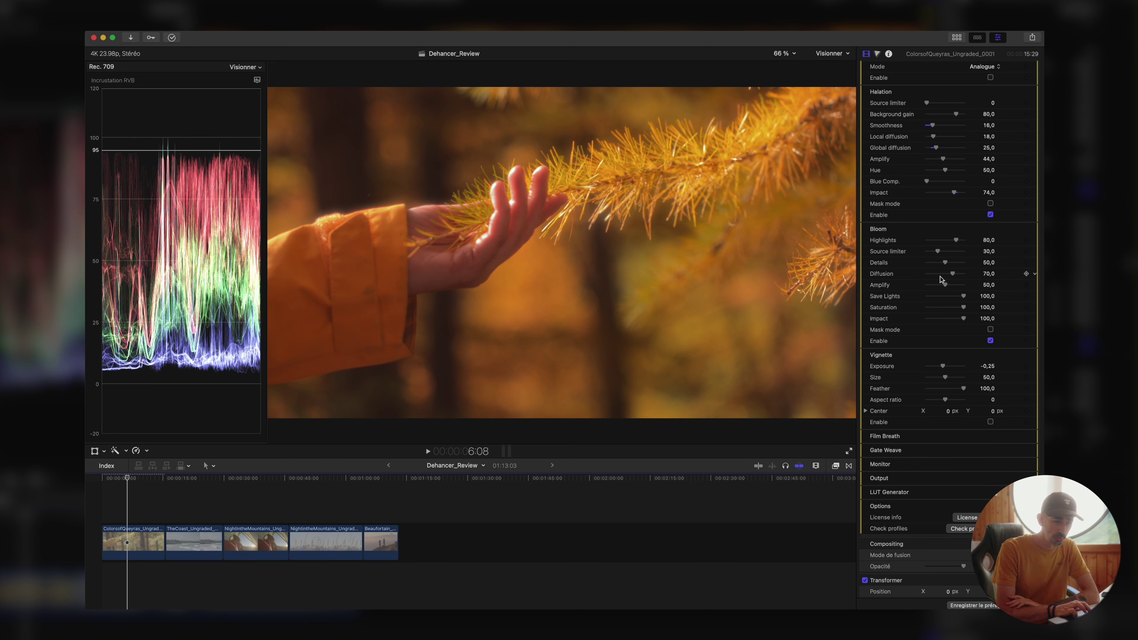
pyautogui.moveTo(946, 285); pyautogui.dragTo(969, 288)
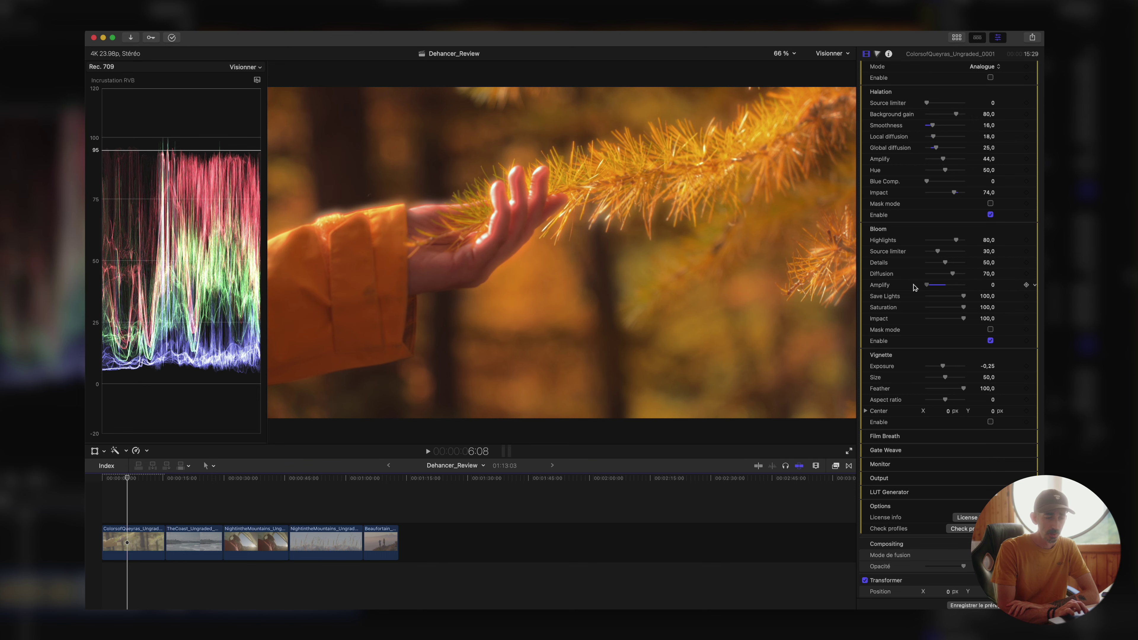
pyautogui.moveTo(980, 289); pyautogui.dragTo(955, 244)
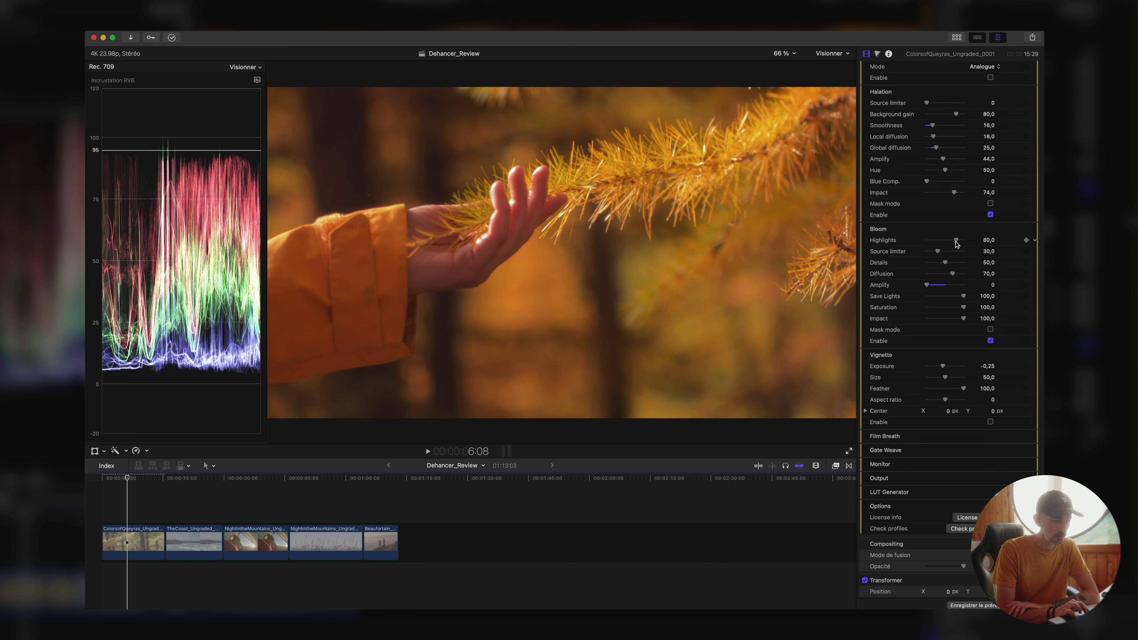
pyautogui.moveTo(928, 287); pyautogui.dragTo(946, 289)
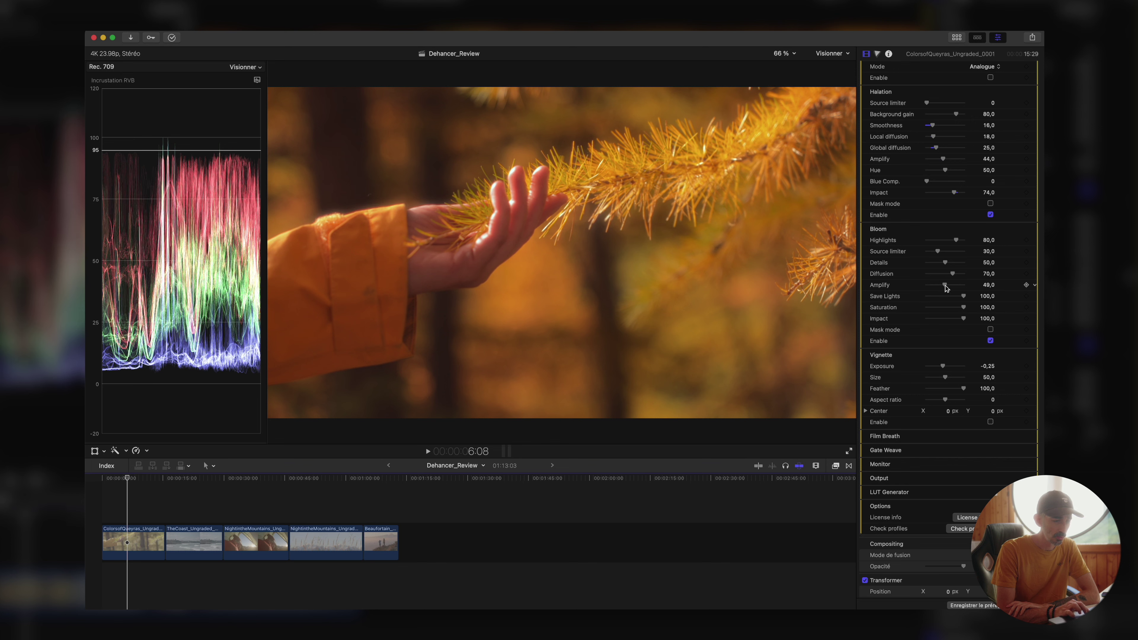
pyautogui.click(990, 341)
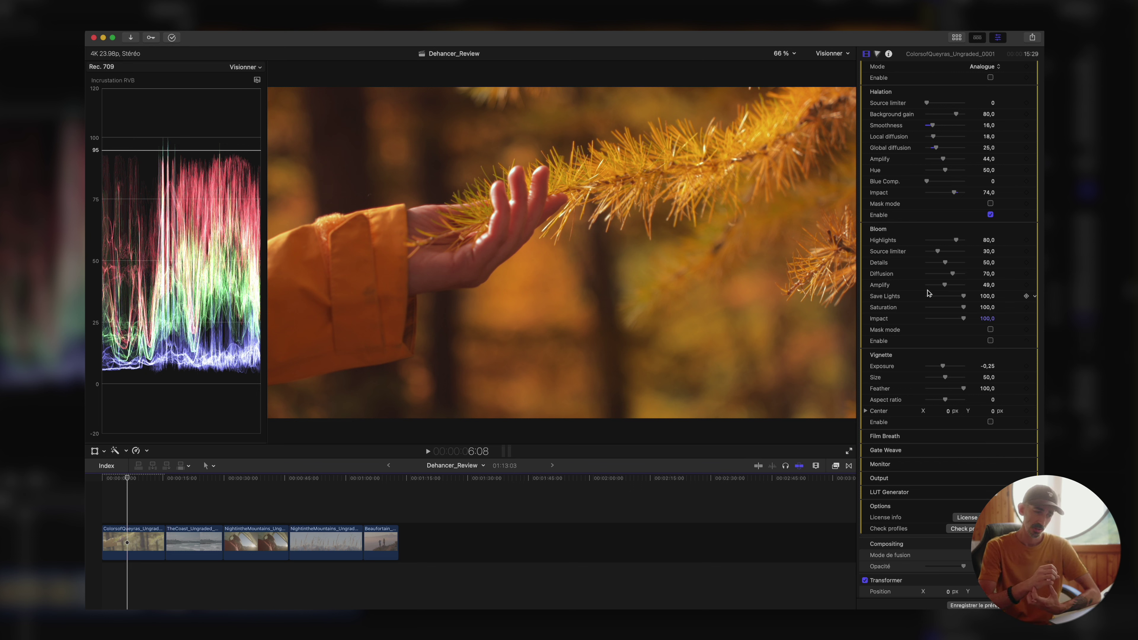
# Step: Enable the Vignette and set its Feather to 93
pyautogui.scroll(-5, 941, 287)
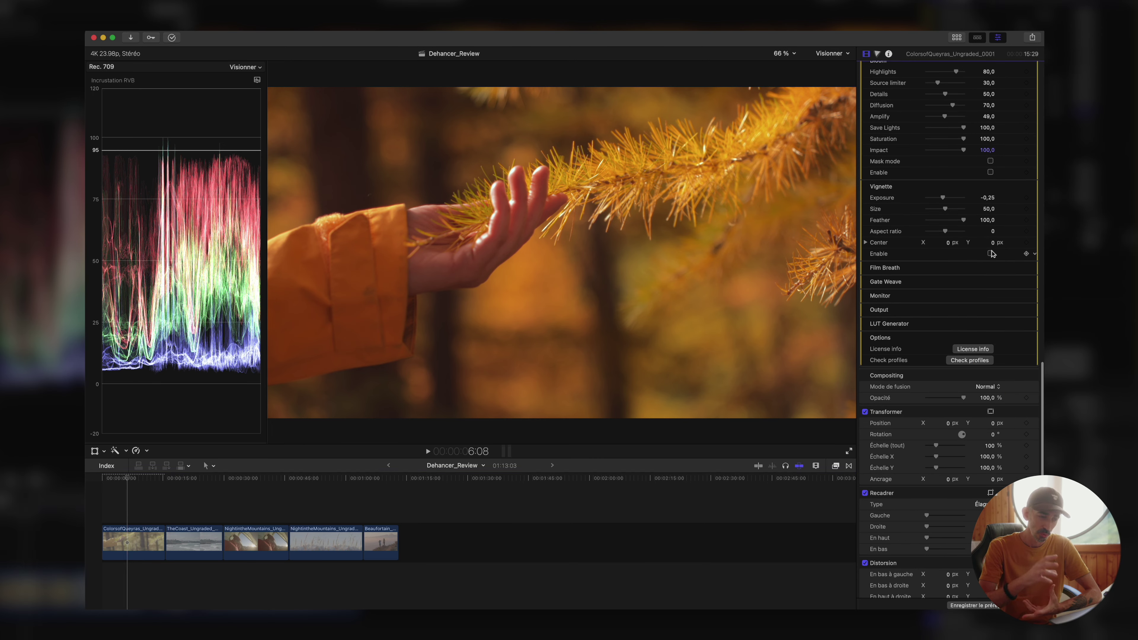
pyautogui.click(991, 254)
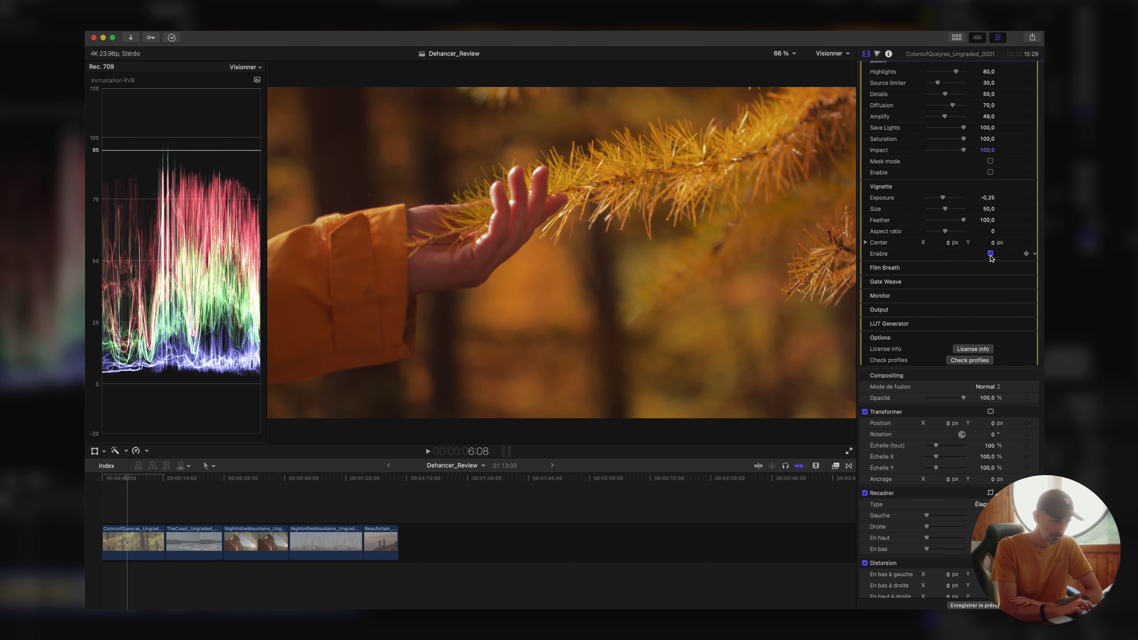
pyautogui.moveTo(963, 220); pyautogui.dragTo(961, 220)
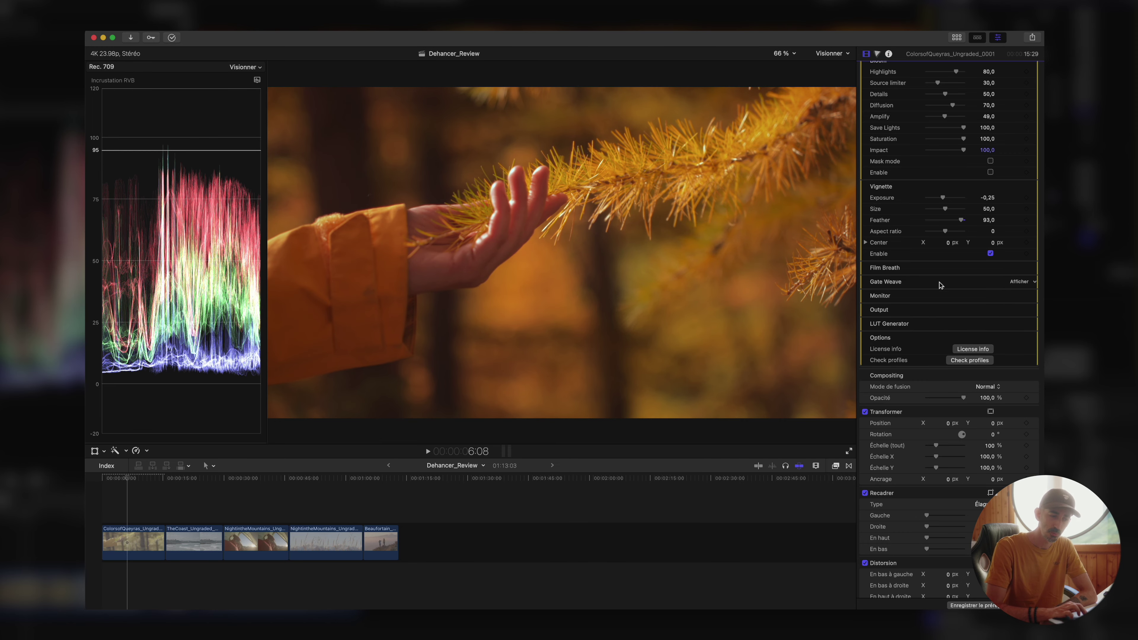
# Step: Check the image with the Monitor's False Color IRE and Clipping indication, turn both off, and collapse the Monitor section
pyautogui.click(1023, 296)
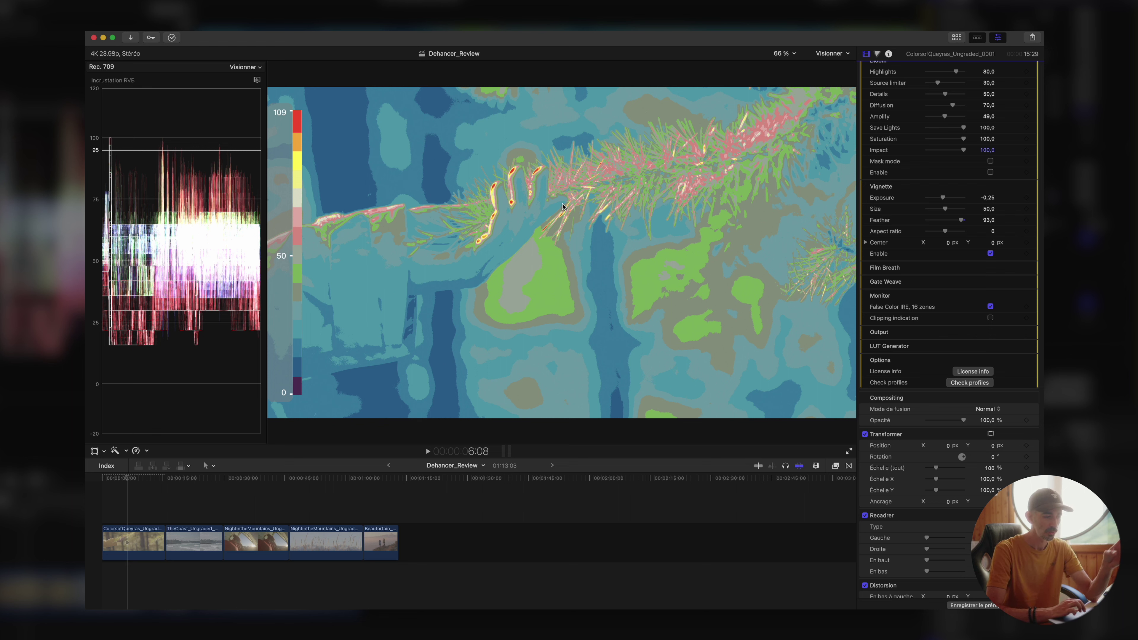
pyautogui.click(990, 307)
pyautogui.click(991, 317)
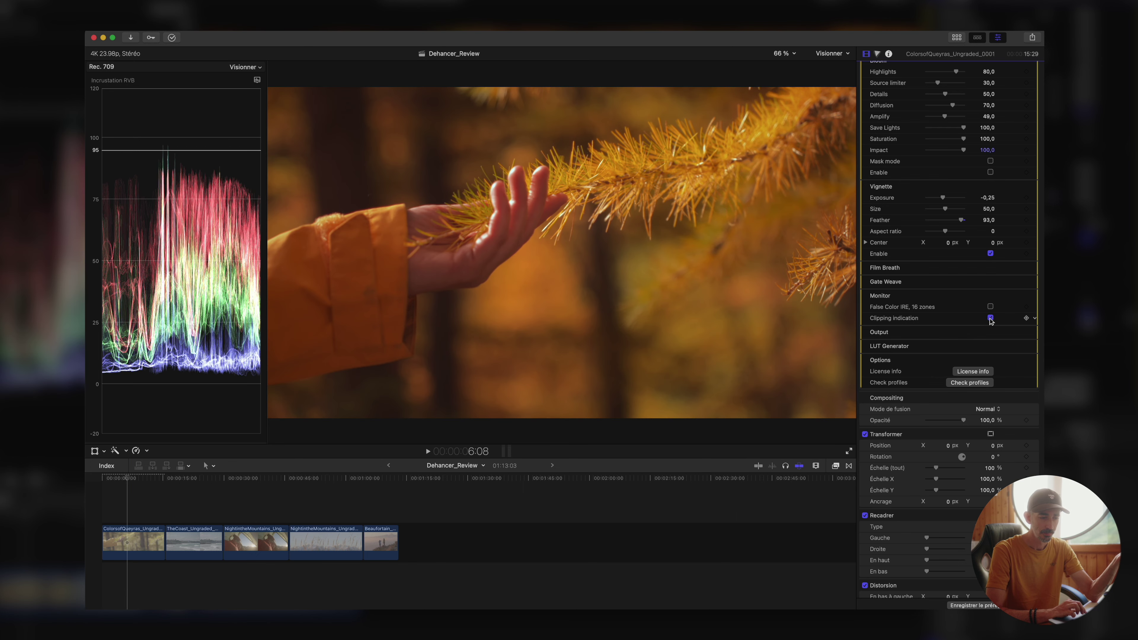
pyautogui.click(991, 318)
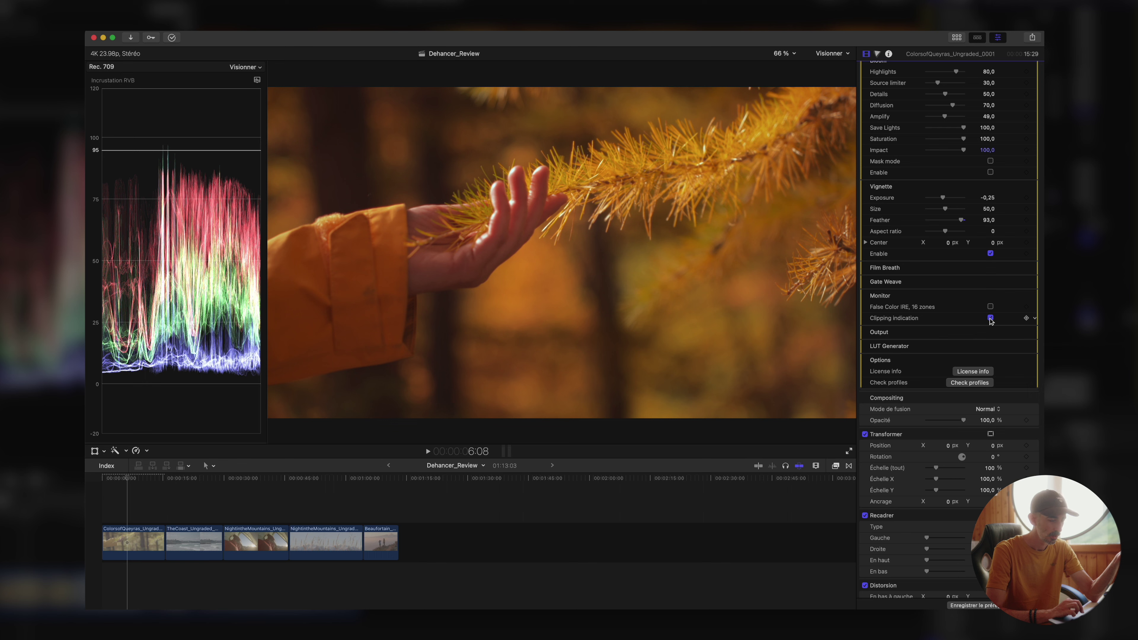
pyautogui.click(990, 318)
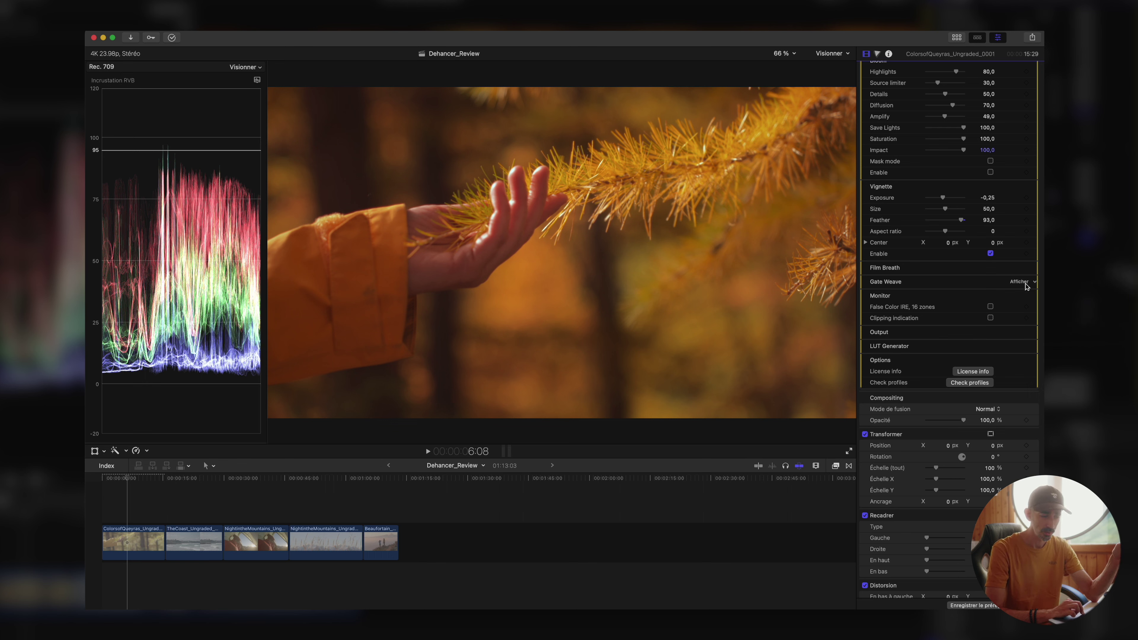
pyautogui.click(1019, 296)
# Step: Set the LUT Generator's LUT Size to Normal (33x33x33) and collapse the section
pyautogui.click(1018, 323)
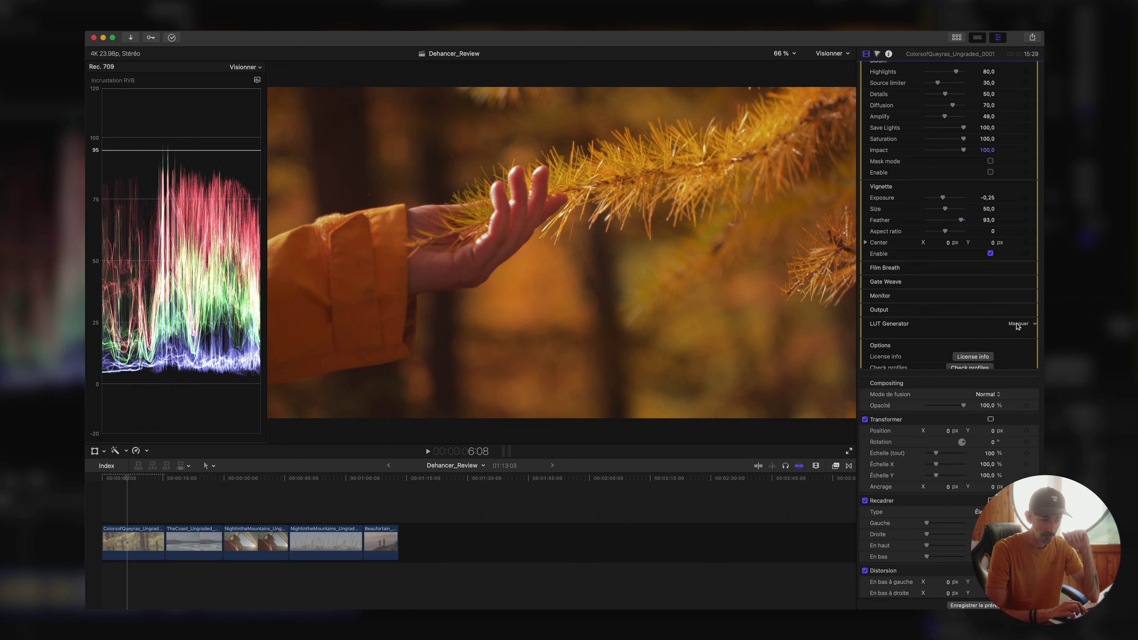
pyautogui.scroll(15, 905, 128)
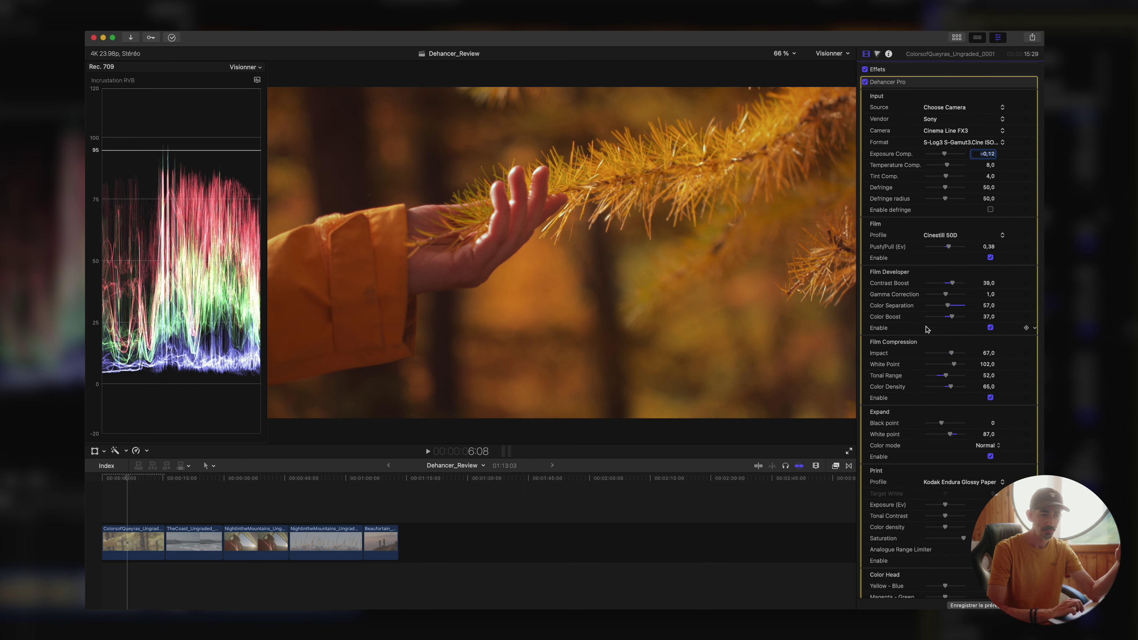
pyautogui.scroll(-15, 925, 389)
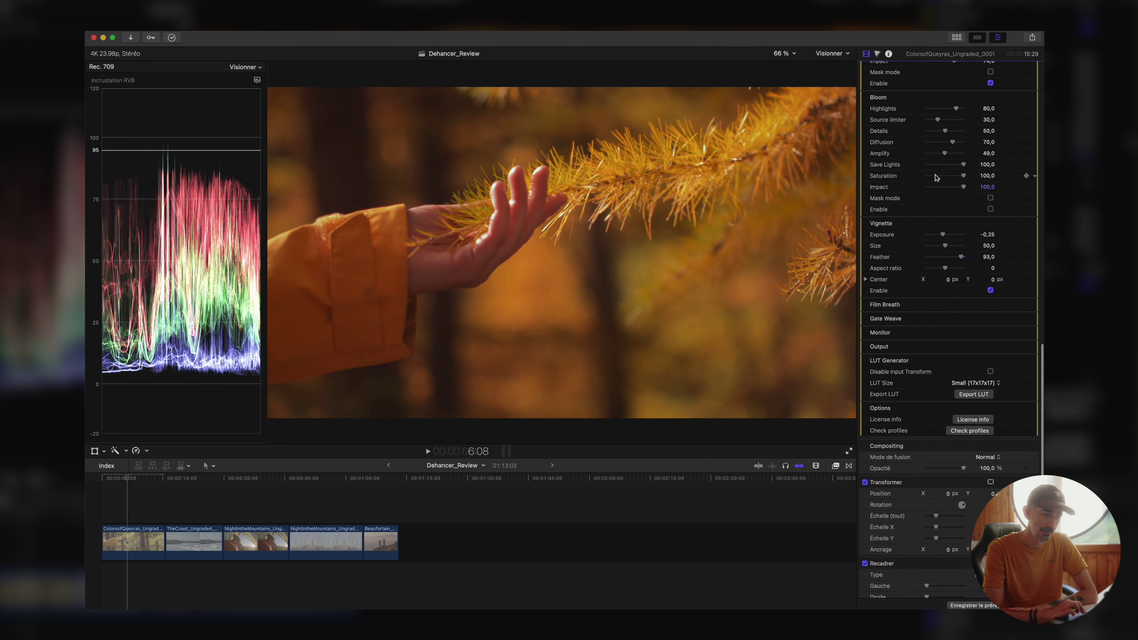
pyautogui.click(974, 384)
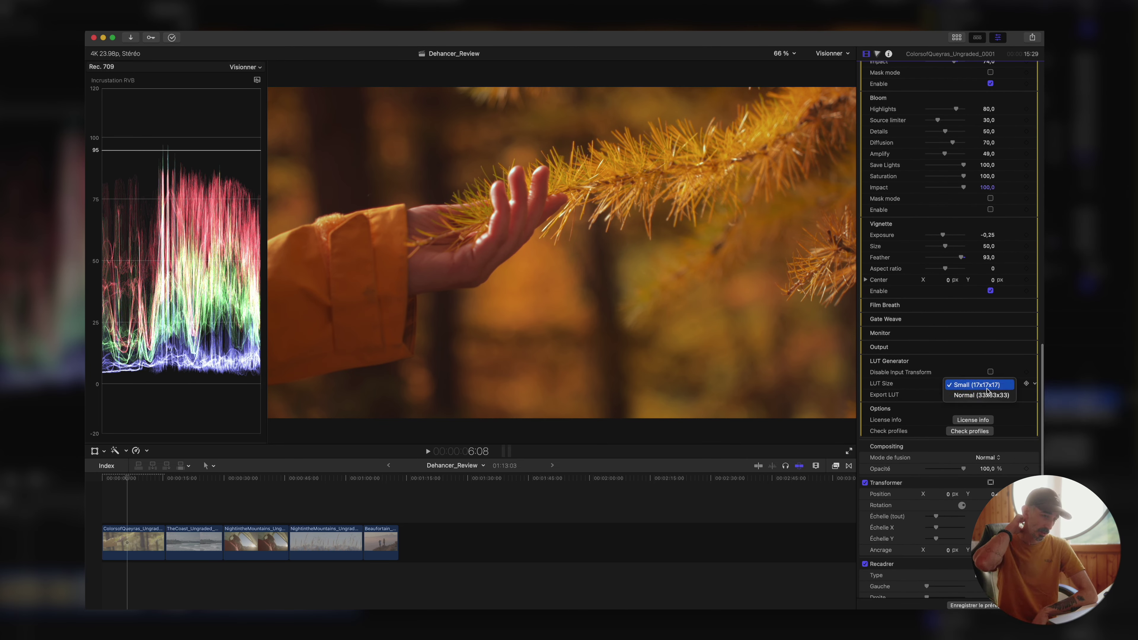
pyautogui.click(985, 394)
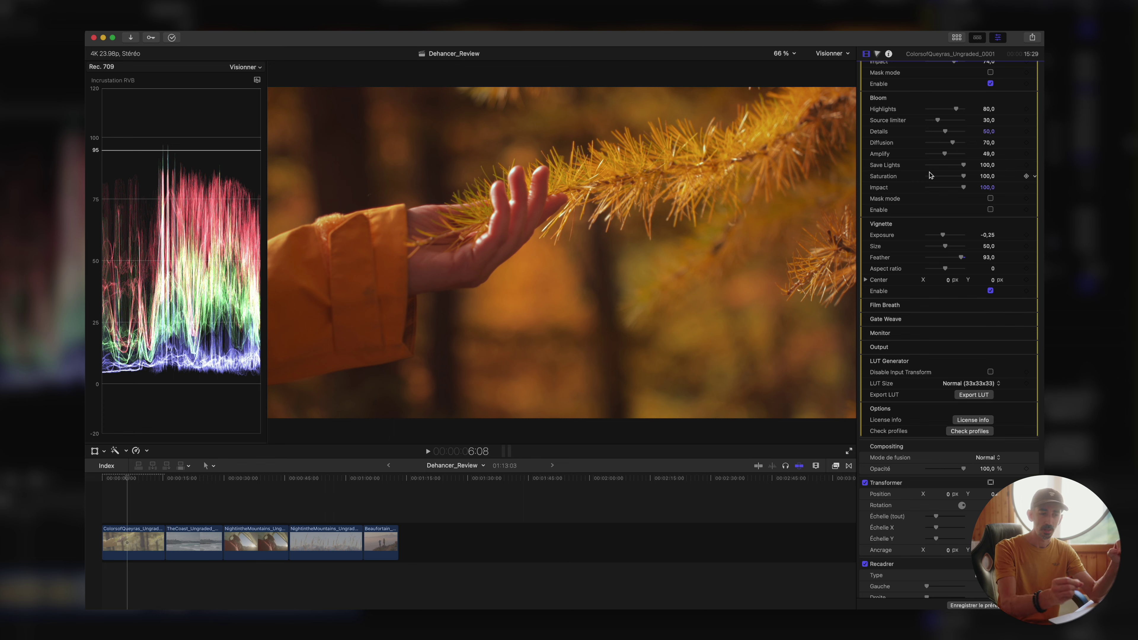
pyautogui.scroll(20, 930, 175)
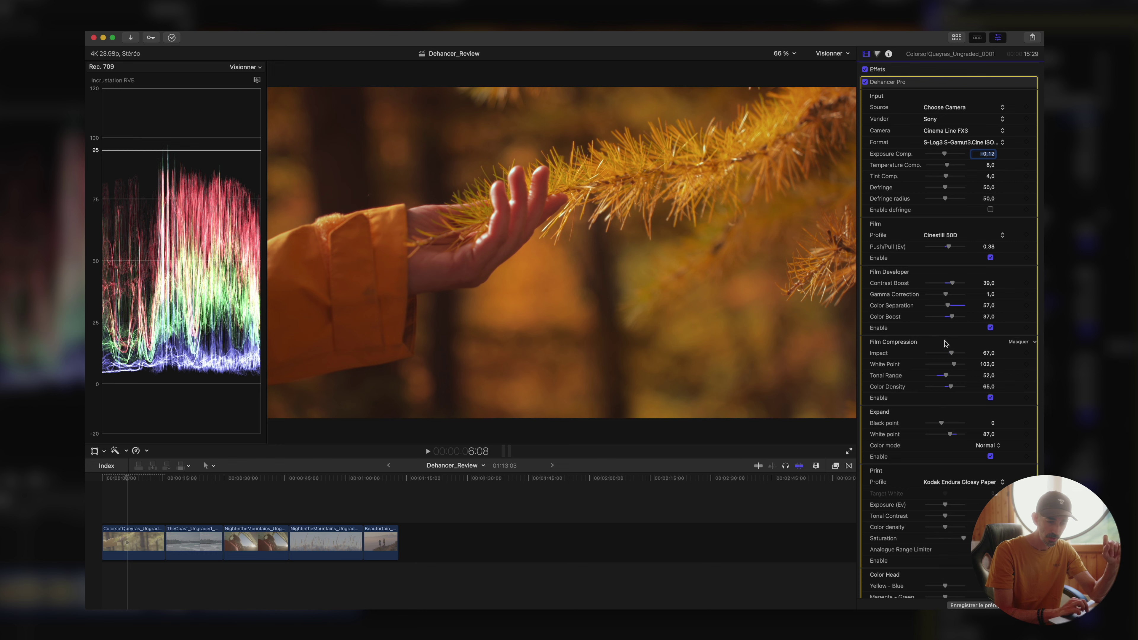
pyautogui.scroll(-15, 941, 171)
pyautogui.scroll(-8, 944, 344)
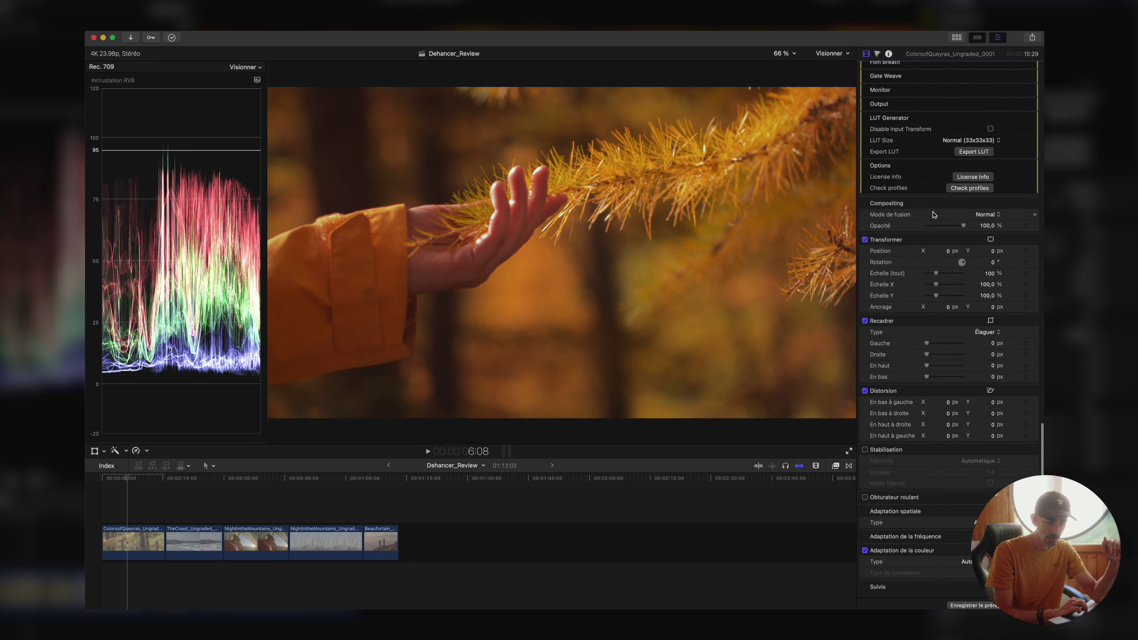
pyautogui.click(1020, 347)
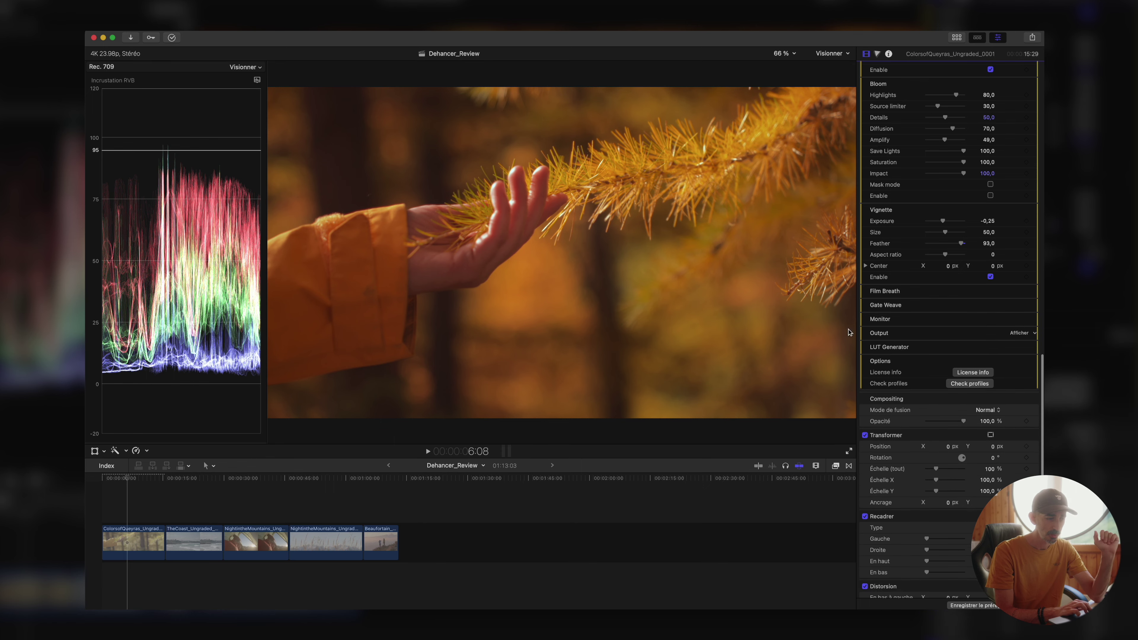
# Step: Enable Film Grain and magnify the viewer to 100% around the hand to inspect the grain
pyautogui.scroll(10, 940, 272)
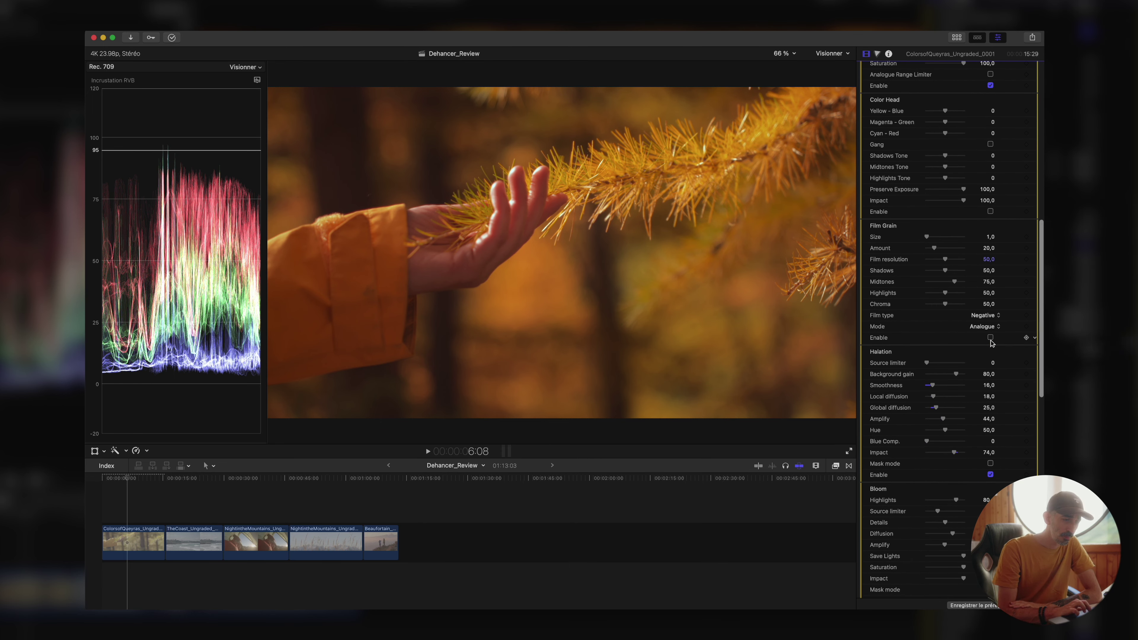
pyautogui.click(991, 338)
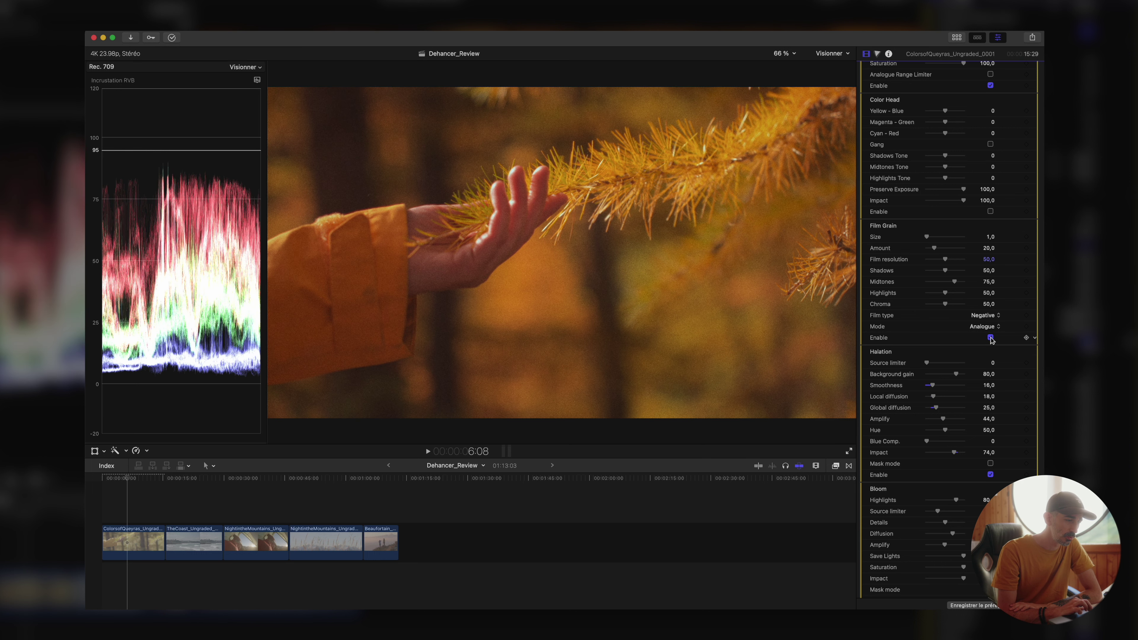
pyautogui.click(784, 53)
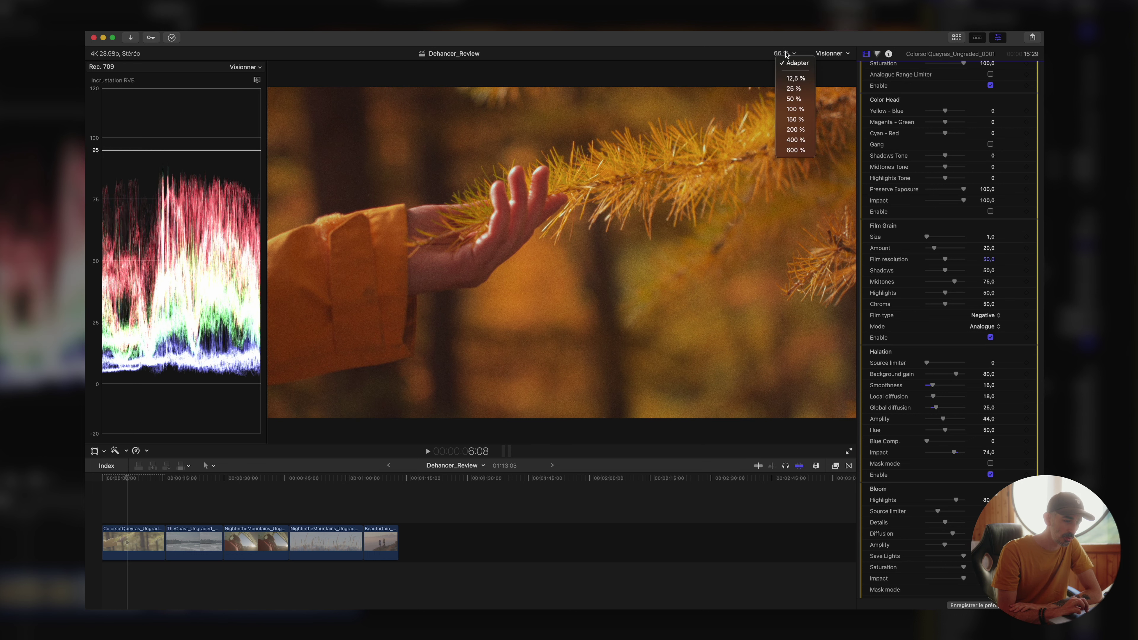
pyautogui.click(791, 104)
pyautogui.moveTo(838, 250); pyautogui.dragTo(838, 252)
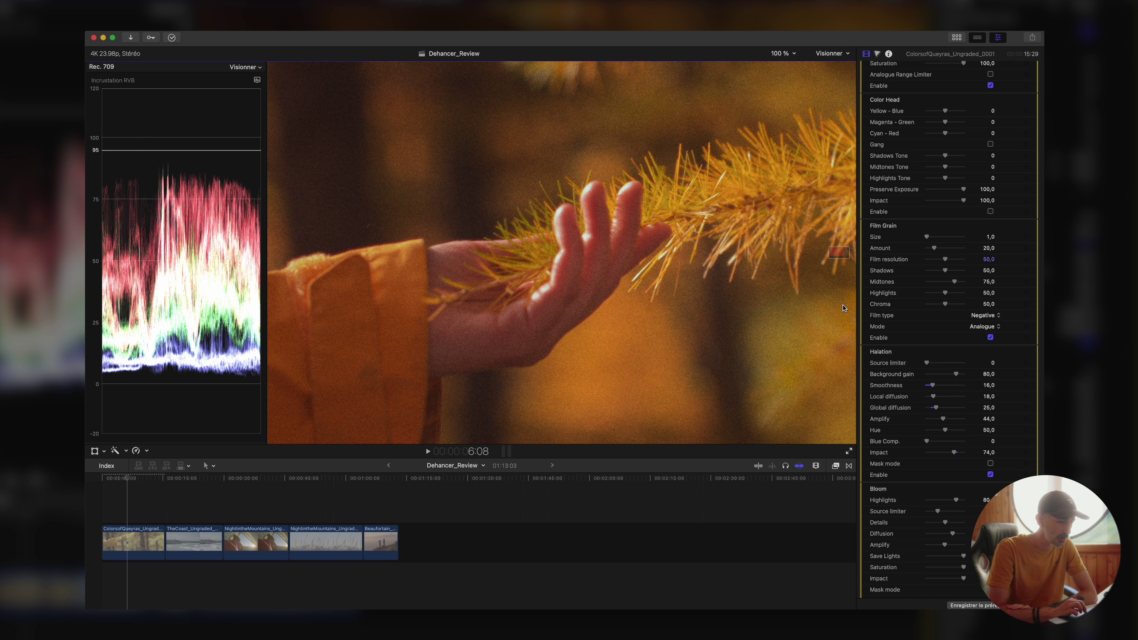
# Step: Set the Film Grain's Film type to Positive and check the Mode options, keeping Analogue
pyautogui.click(993, 317)
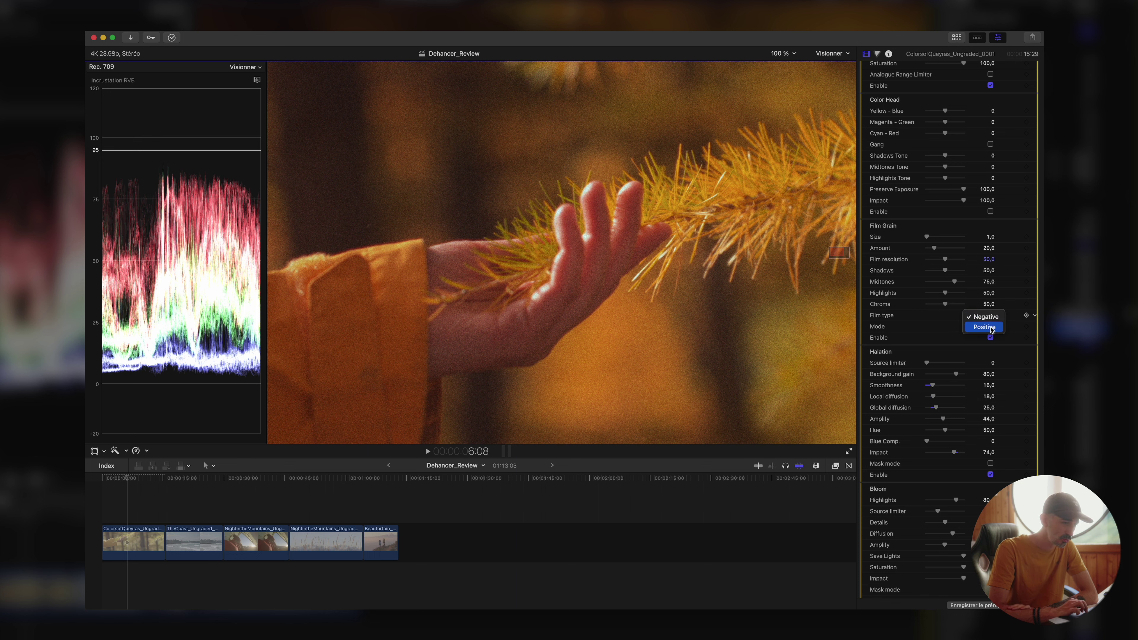
pyautogui.click(992, 328)
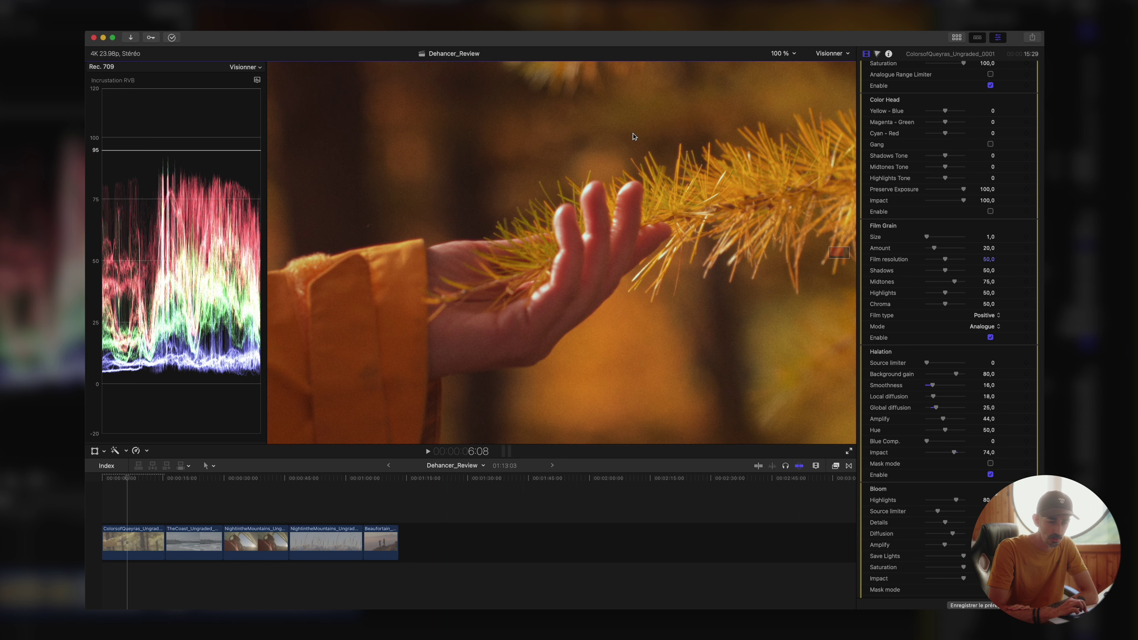
pyautogui.click(986, 326)
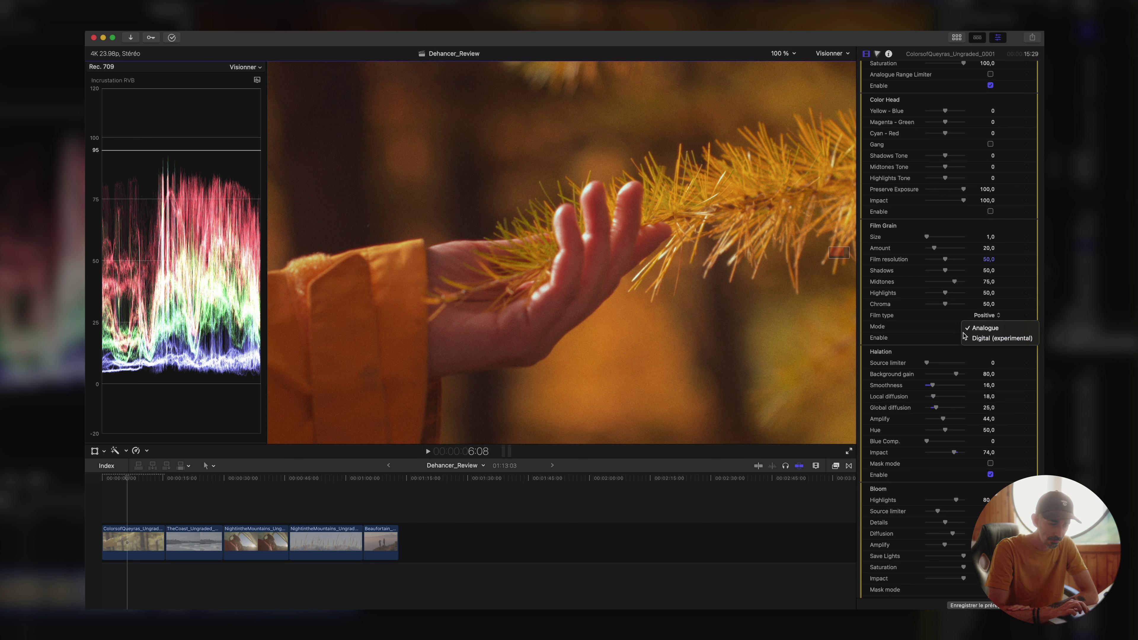
pyautogui.click(941, 329)
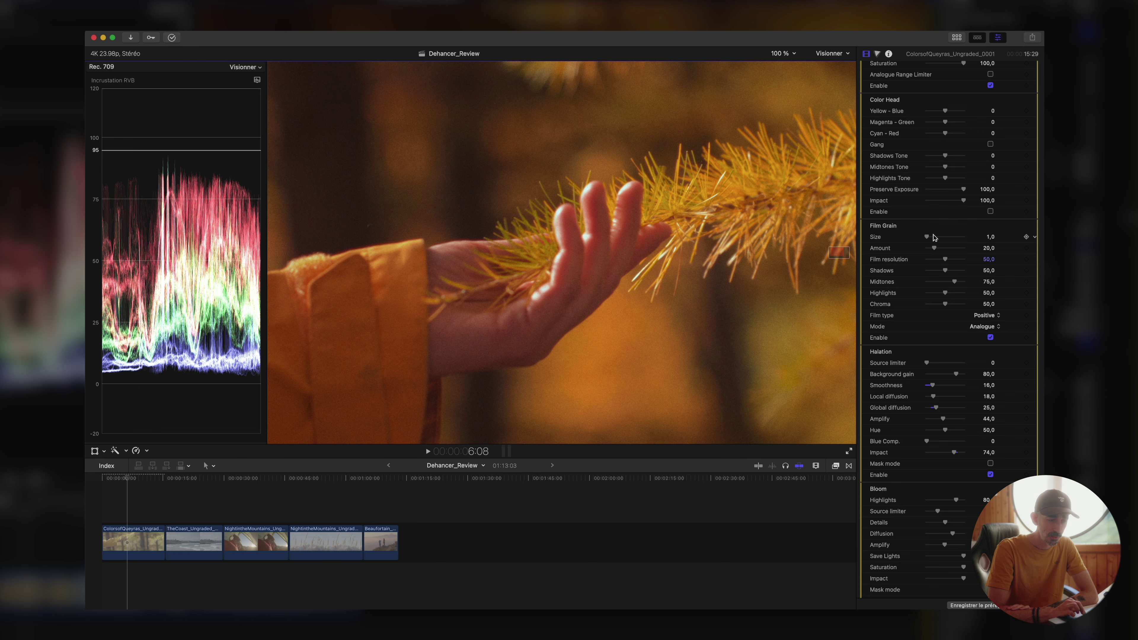
# Step: Test the Film Grain Size at its maximum, then set it to 3
pyautogui.moveTo(929, 240); pyautogui.dragTo(964, 237)
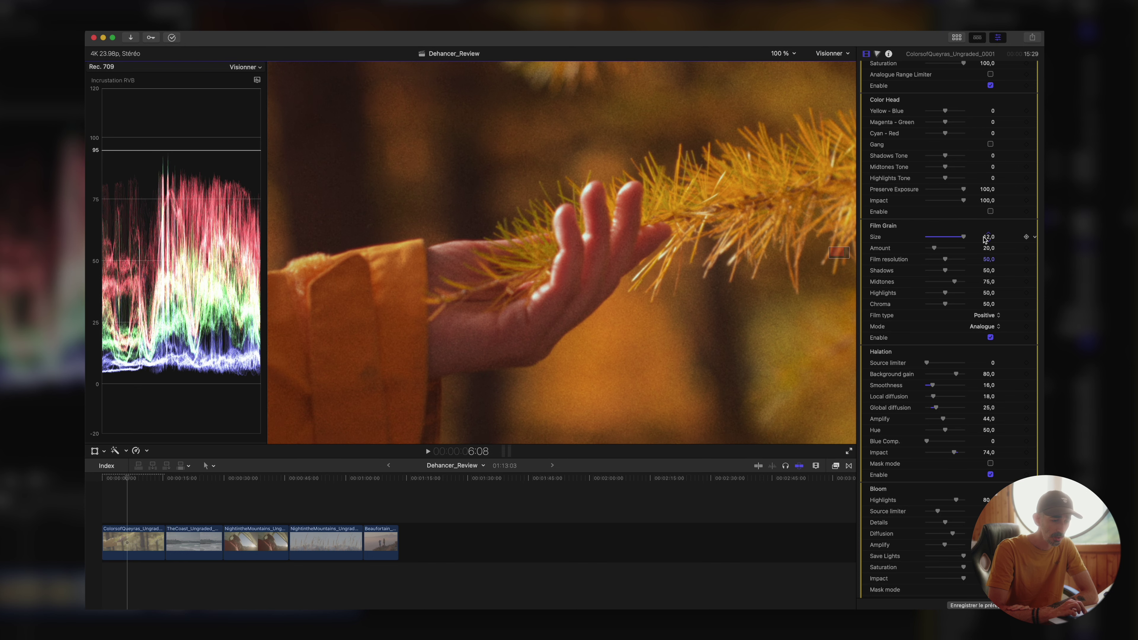
pyautogui.click(930, 239)
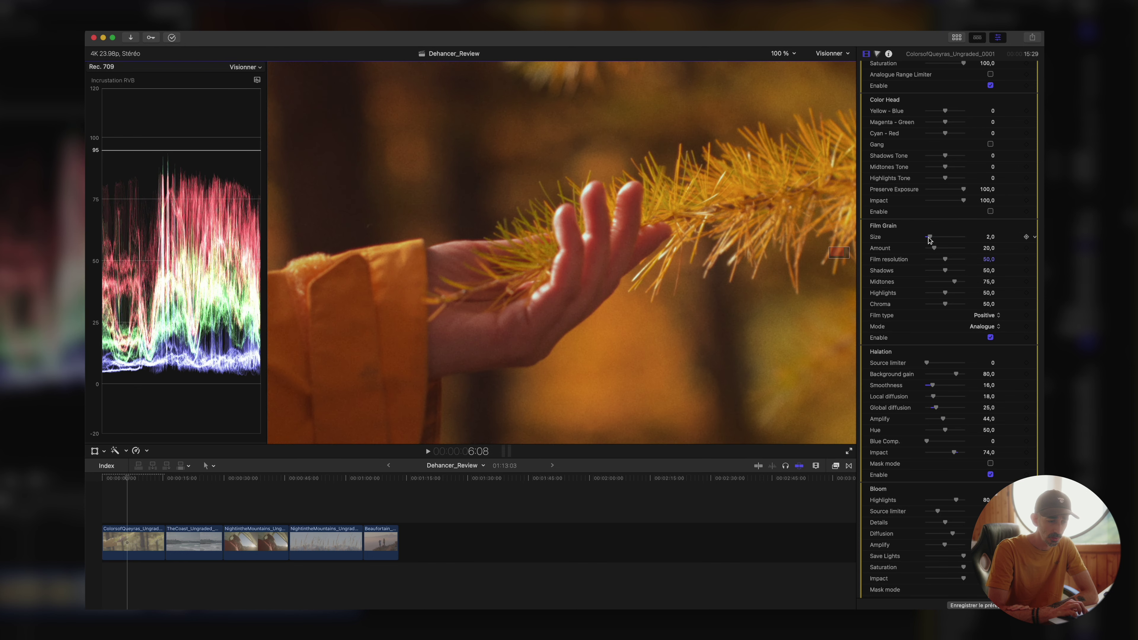
pyautogui.moveTo(930, 240); pyautogui.dragTo(934, 241)
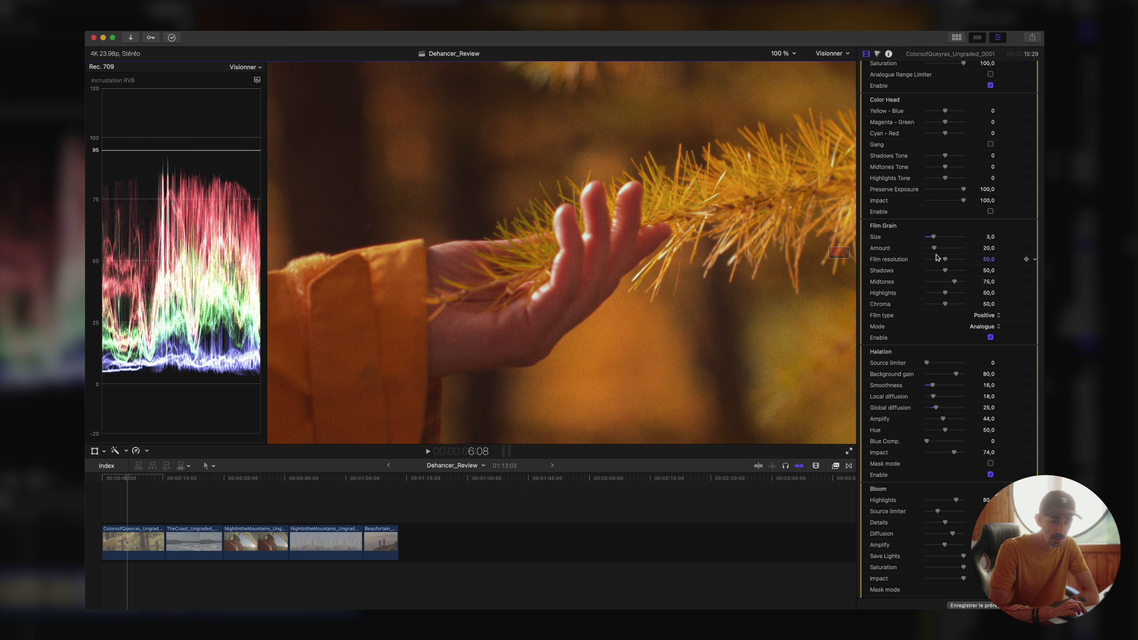
# Step: Test the Film Grain Amount at 100, then set it to 5
pyautogui.moveTo(935, 249); pyautogui.dragTo(967, 251)
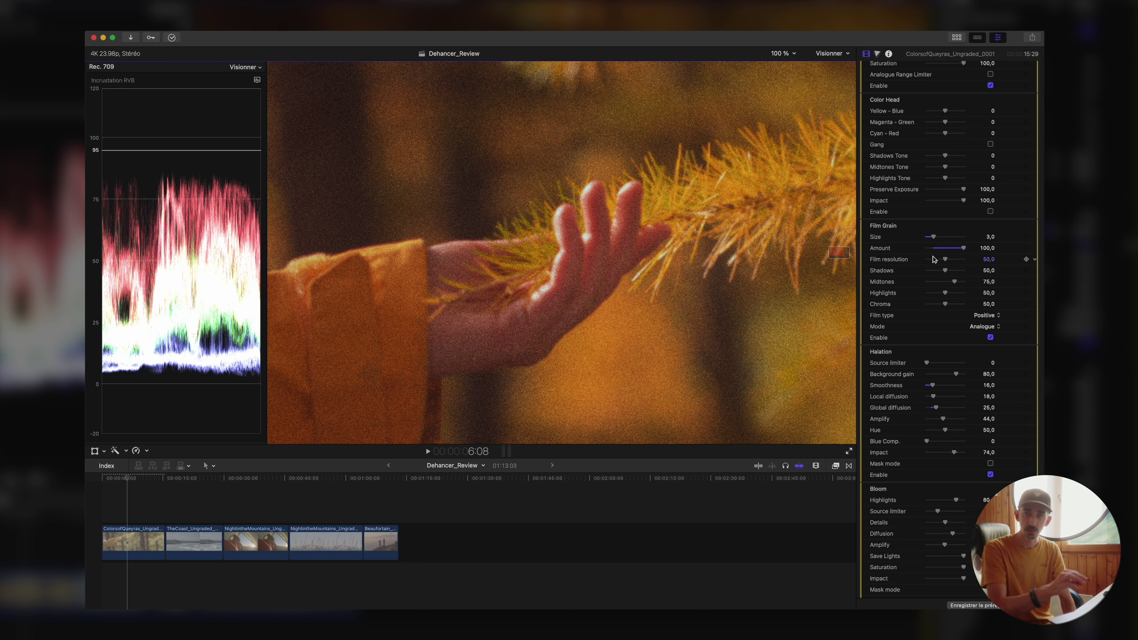
pyautogui.moveTo(933, 248); pyautogui.dragTo(929, 248)
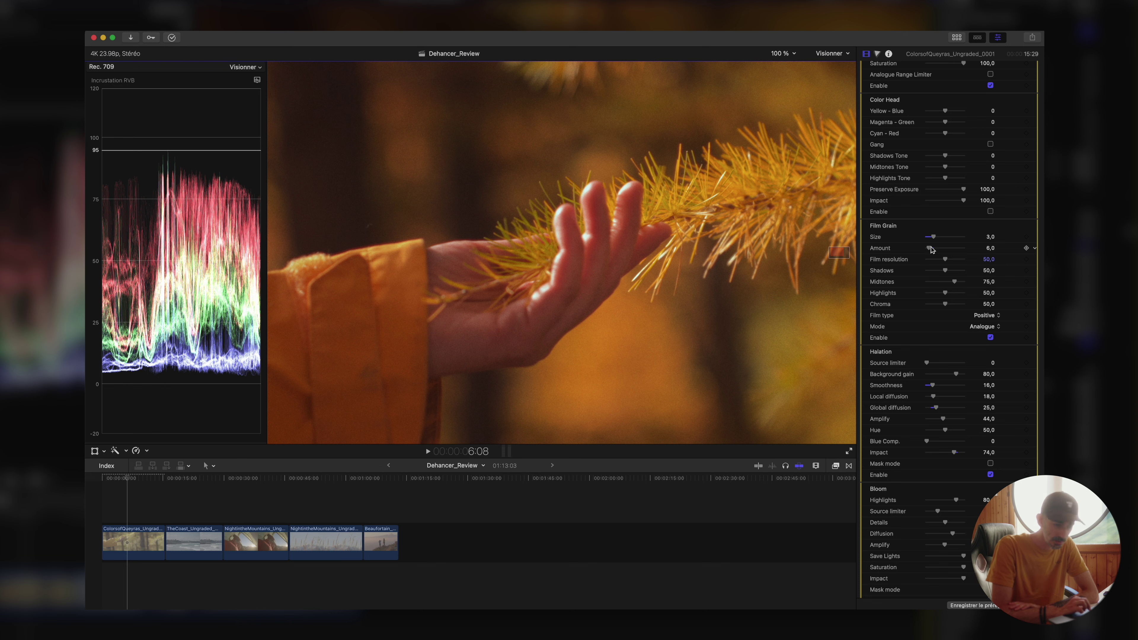
pyautogui.moveTo(931, 251); pyautogui.dragTo(930, 251)
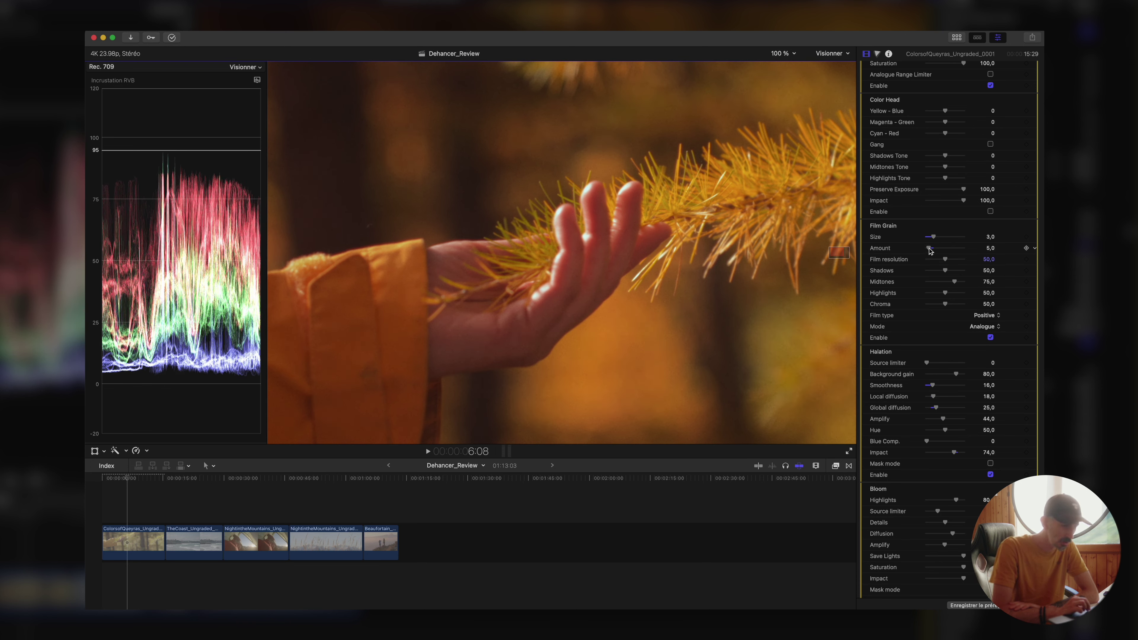
# Step: Compare the image without and with Film Grain, then test Film resolution at 100 and set it to 16
pyautogui.click(991, 337)
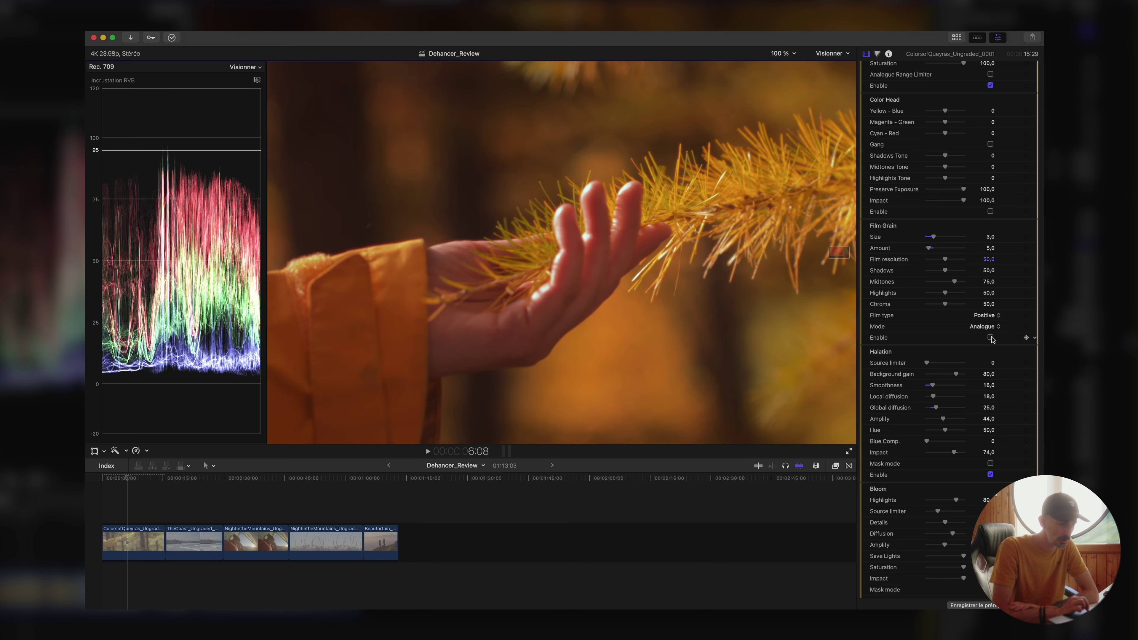
pyautogui.click(990, 338)
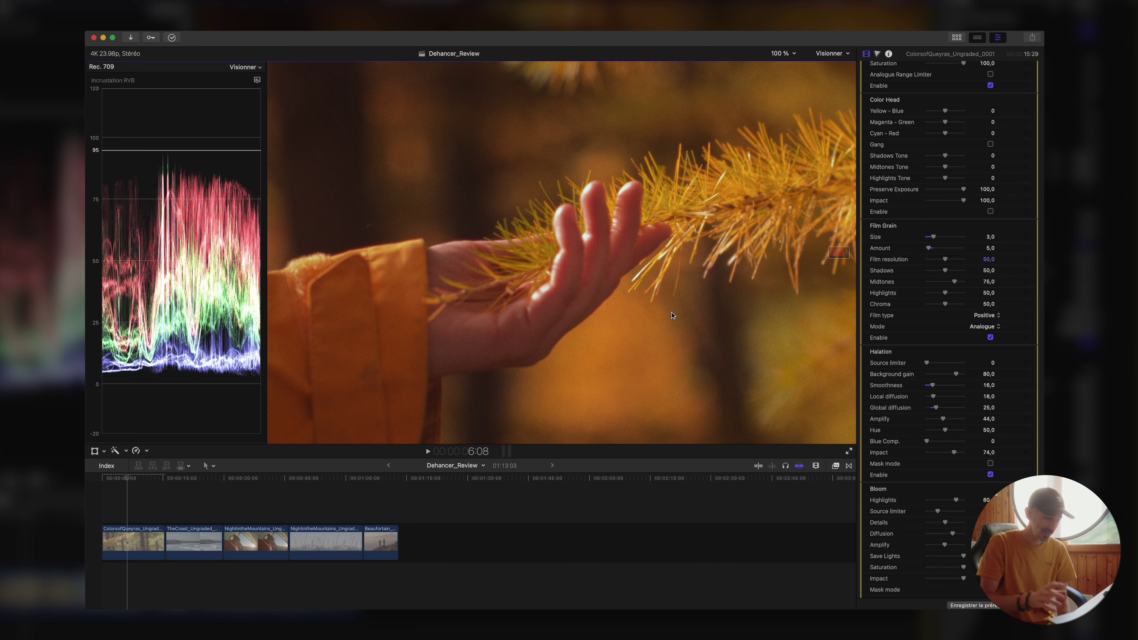
pyautogui.moveTo(946, 260)
pyautogui.mouseDown()
pyautogui.moveTo(929, 261)
pyautogui.moveTo(966, 263)
pyautogui.mouseUp()
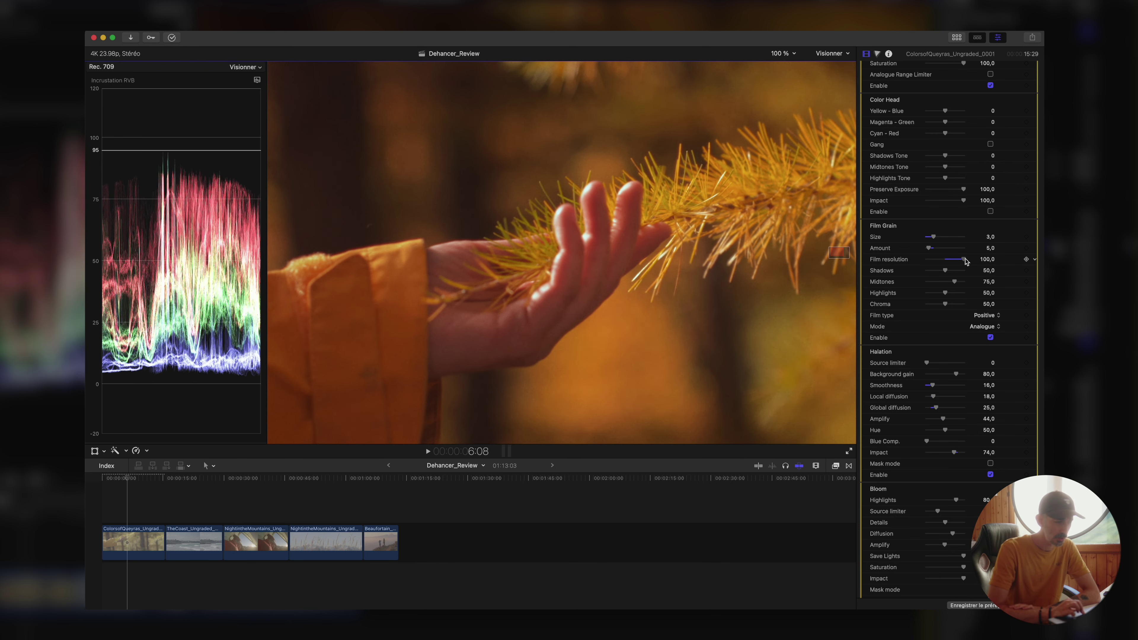
pyautogui.moveTo(966, 262); pyautogui.dragTo(933, 265)
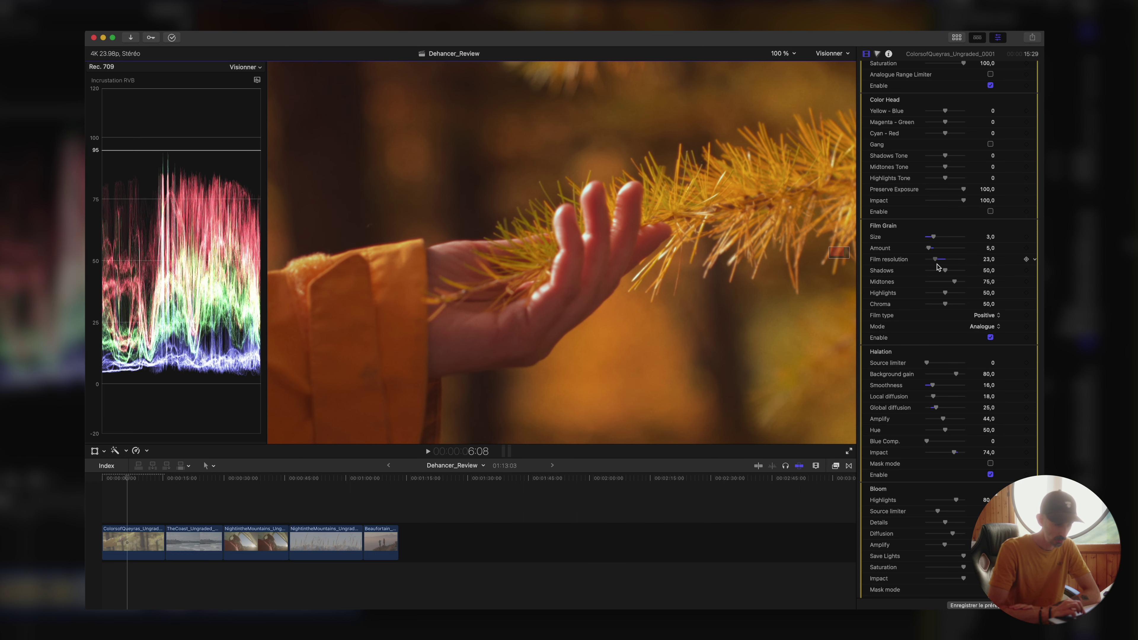
pyautogui.moveTo(933, 264); pyautogui.dragTo(935, 264)
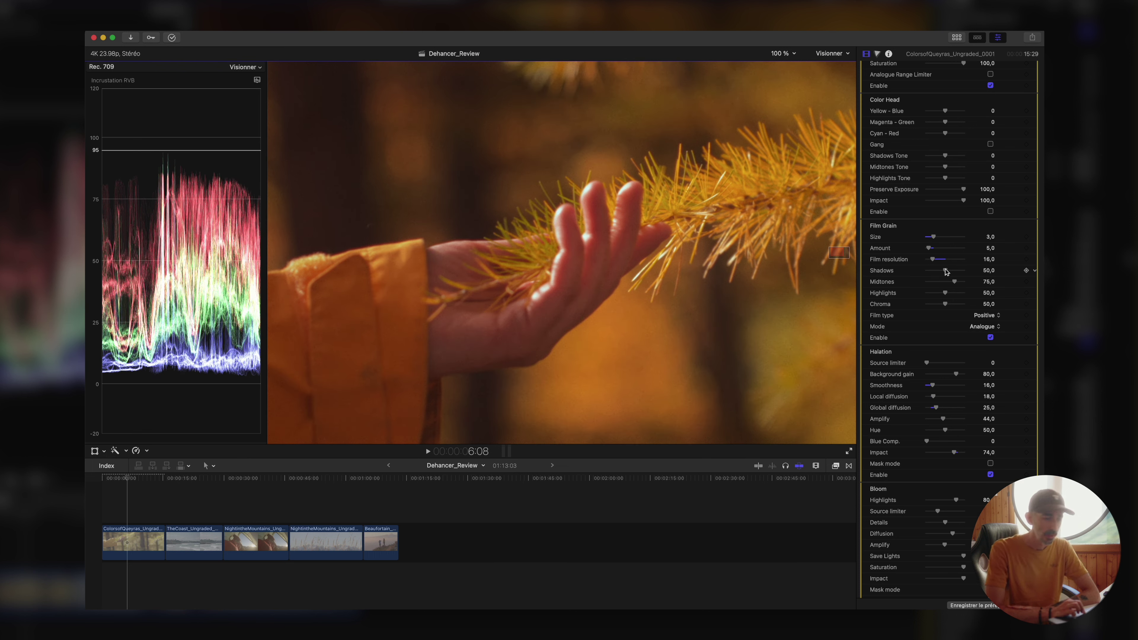
# Step: Set the Film Grain Shadows to 38, Midtones to 55, Highlights to 51 and Chroma to 49
pyautogui.moveTo(946, 271); pyautogui.dragTo(955, 294)
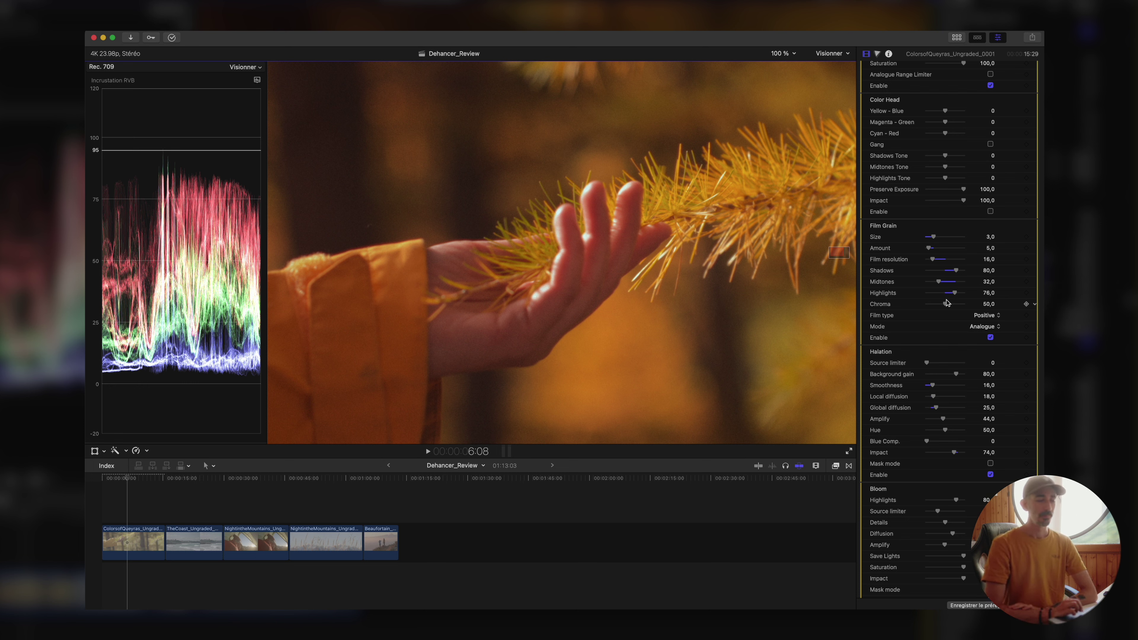
pyautogui.moveTo(946, 305); pyautogui.dragTo(927, 309)
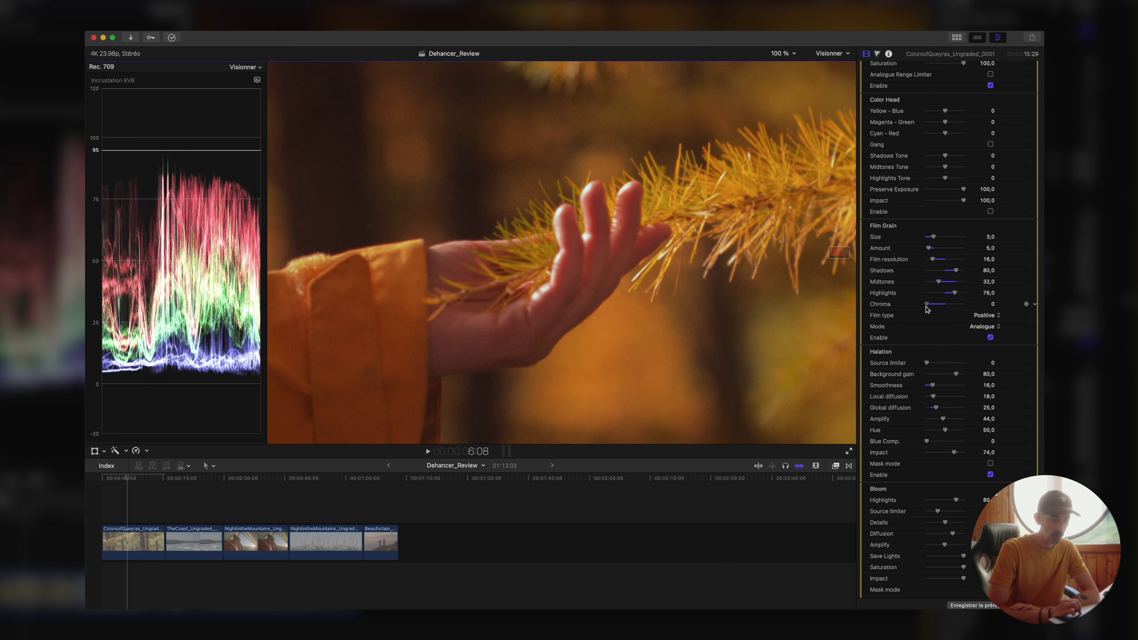
pyautogui.moveTo(927, 308); pyautogui.dragTo(946, 293)
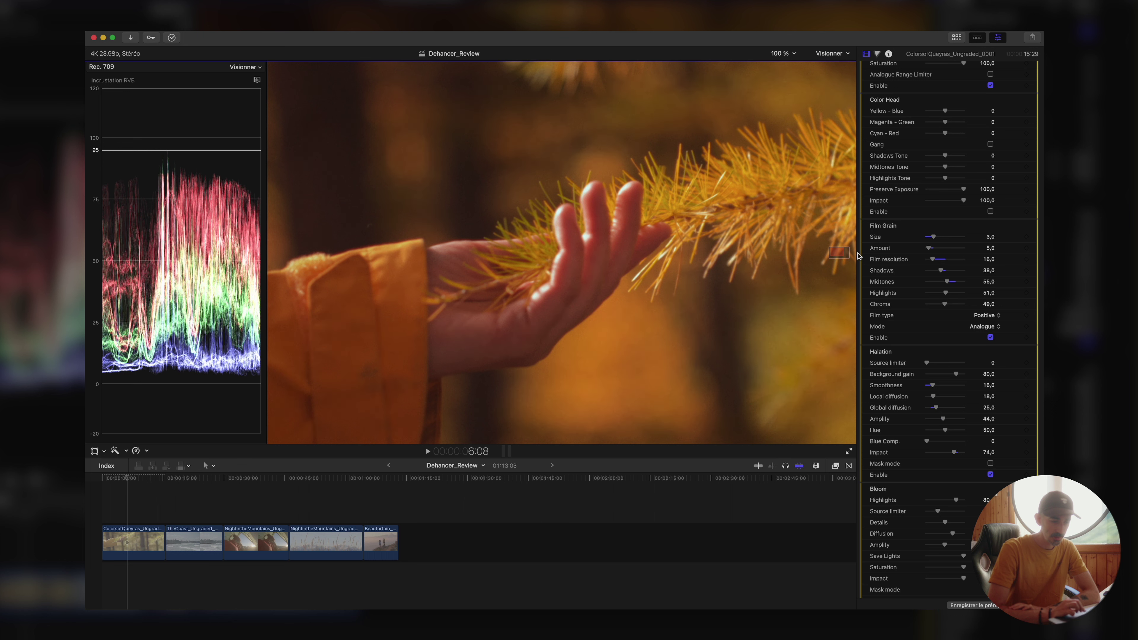
# Step: Compare Film Grain off and on with the viewer magnified to 400% on the hand, then fit the image in the viewer
pyautogui.click(990, 338)
pyautogui.click(785, 54)
pyautogui.click(791, 133)
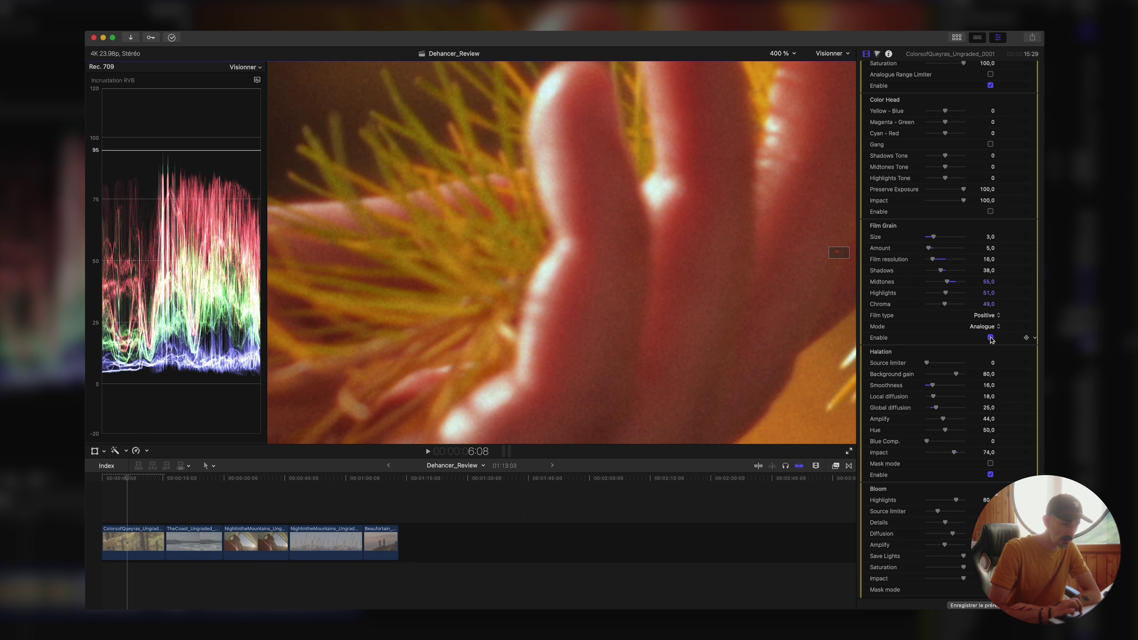
pyautogui.click(990, 338)
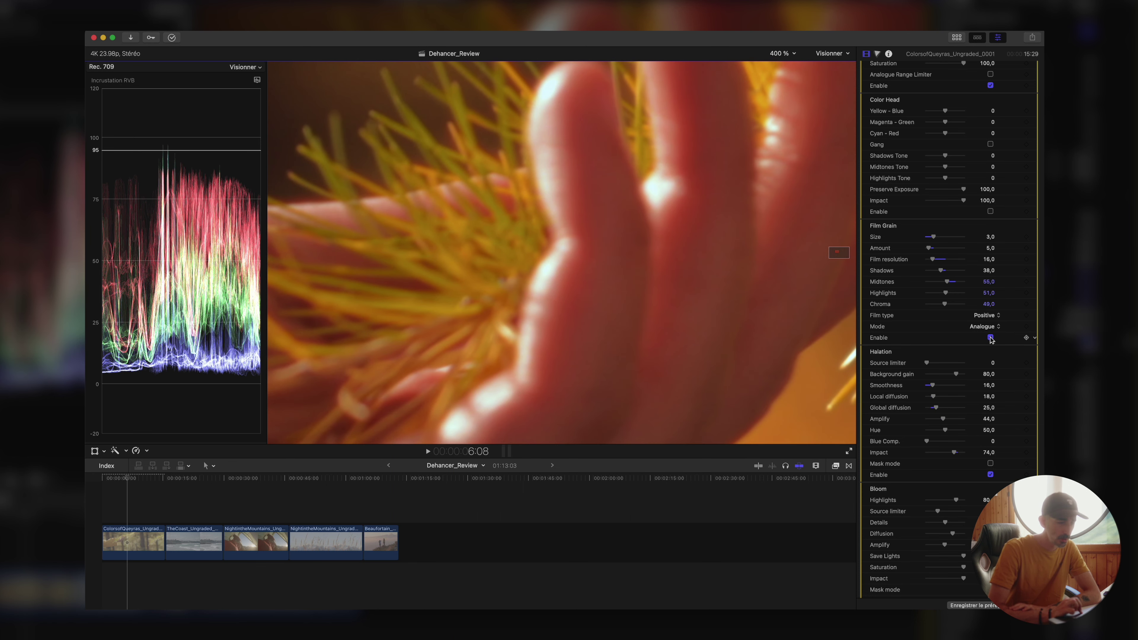
pyautogui.click(991, 338)
pyautogui.click(780, 53)
pyautogui.click(793, 63)
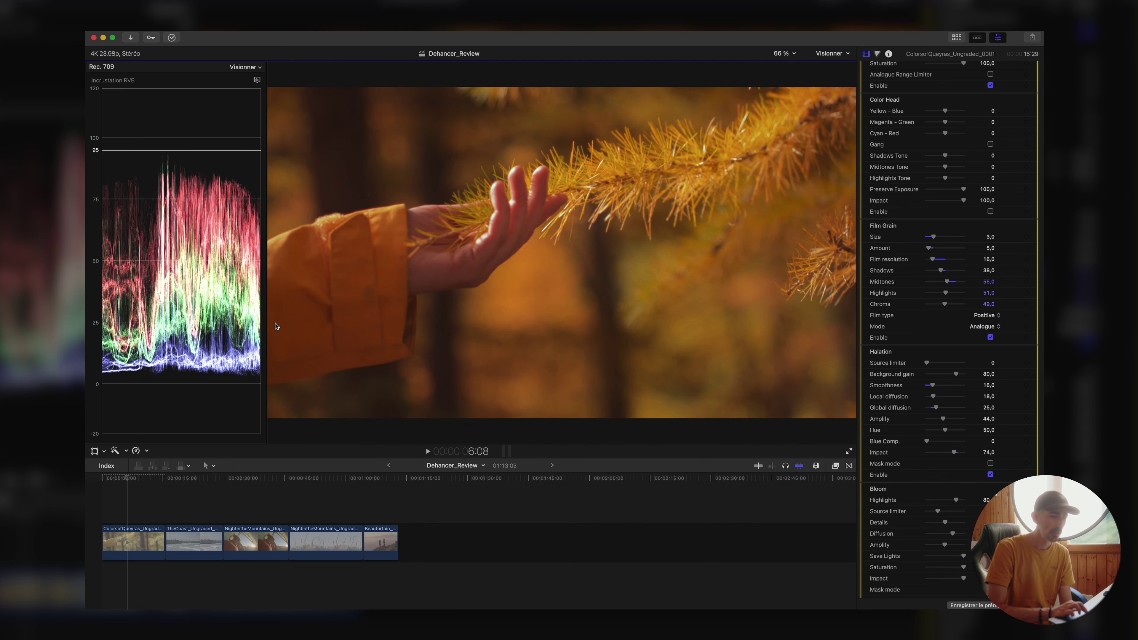
# Step: Return to the start of the timeline and look over the first clip's complete Dehancer Pro settings
pyautogui.scroll(15, 941, 224)
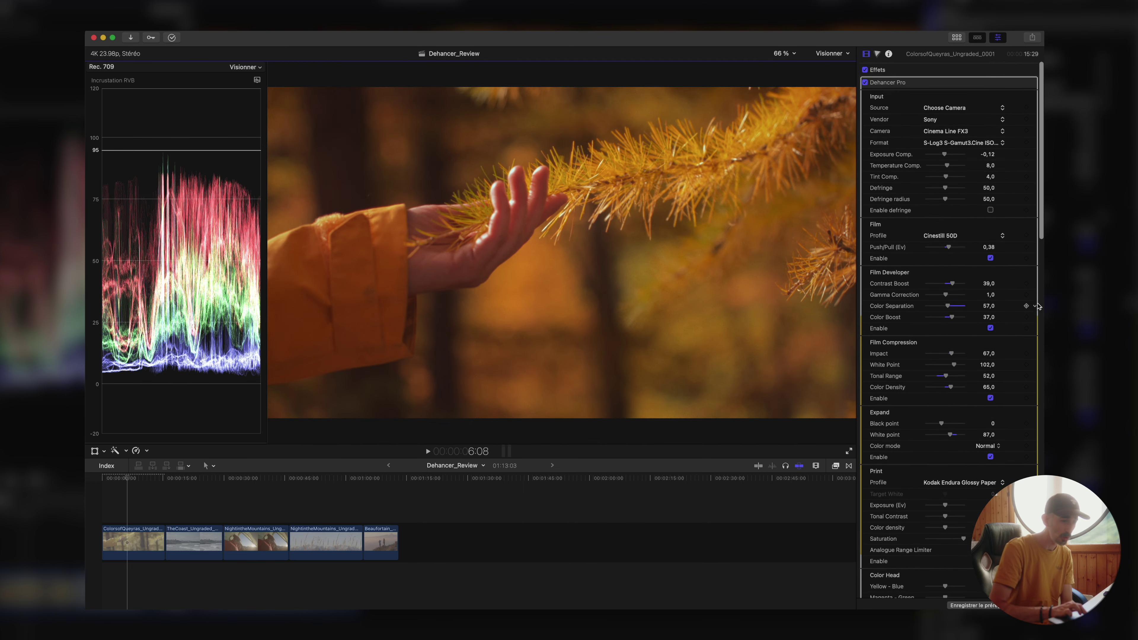
pyautogui.press('Home')
pyautogui.press('s')
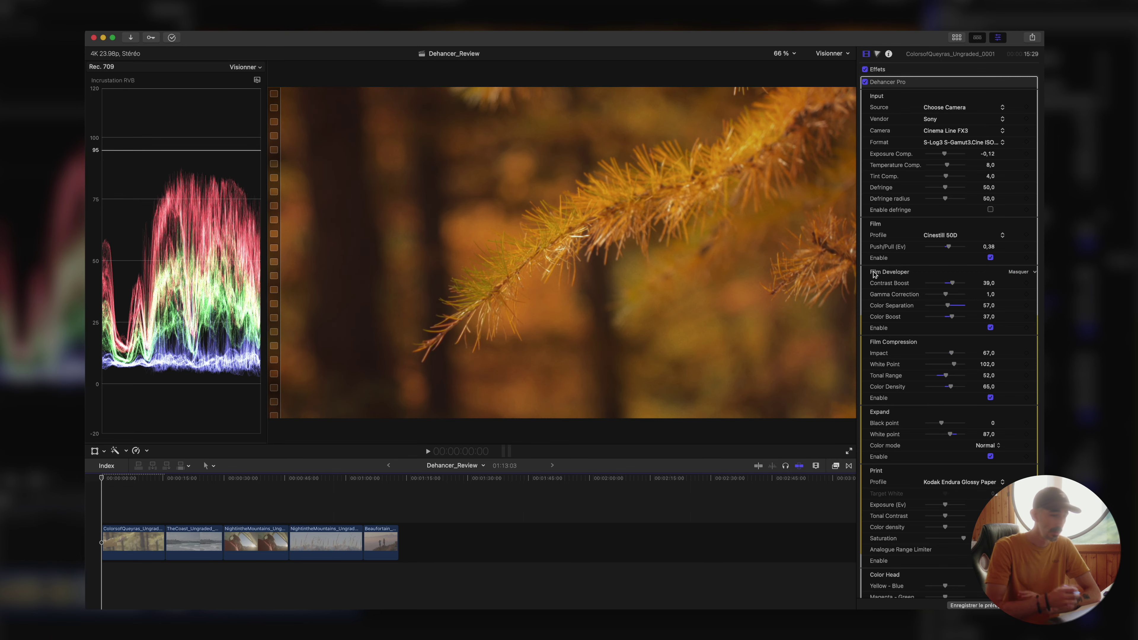
pyautogui.scroll(-20, 915, 286)
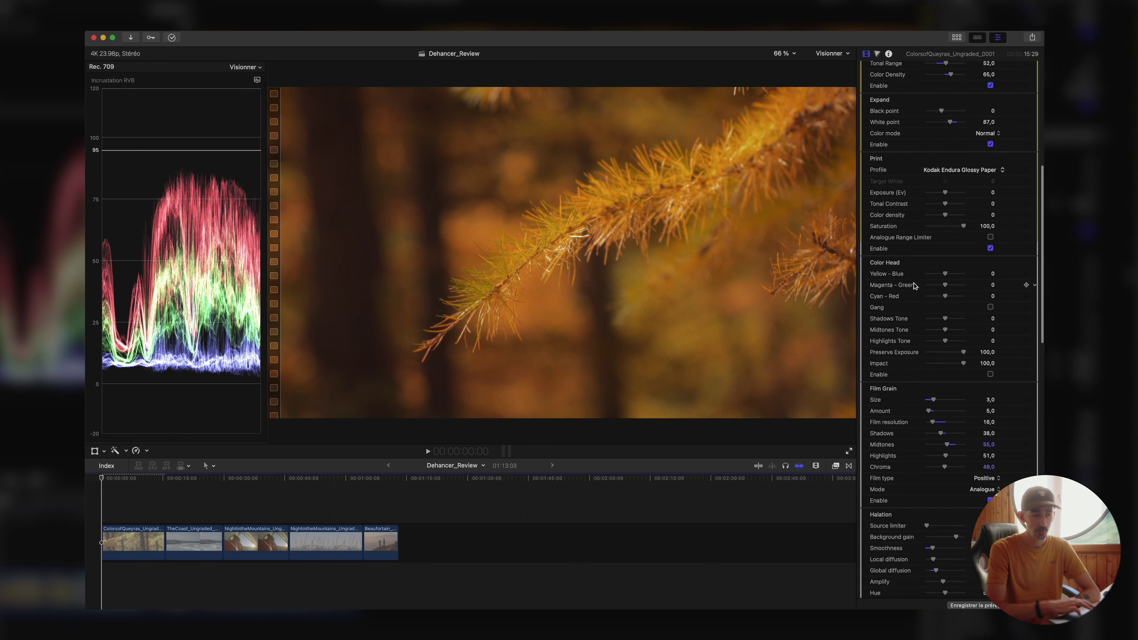
pyautogui.scroll(20, 914, 286)
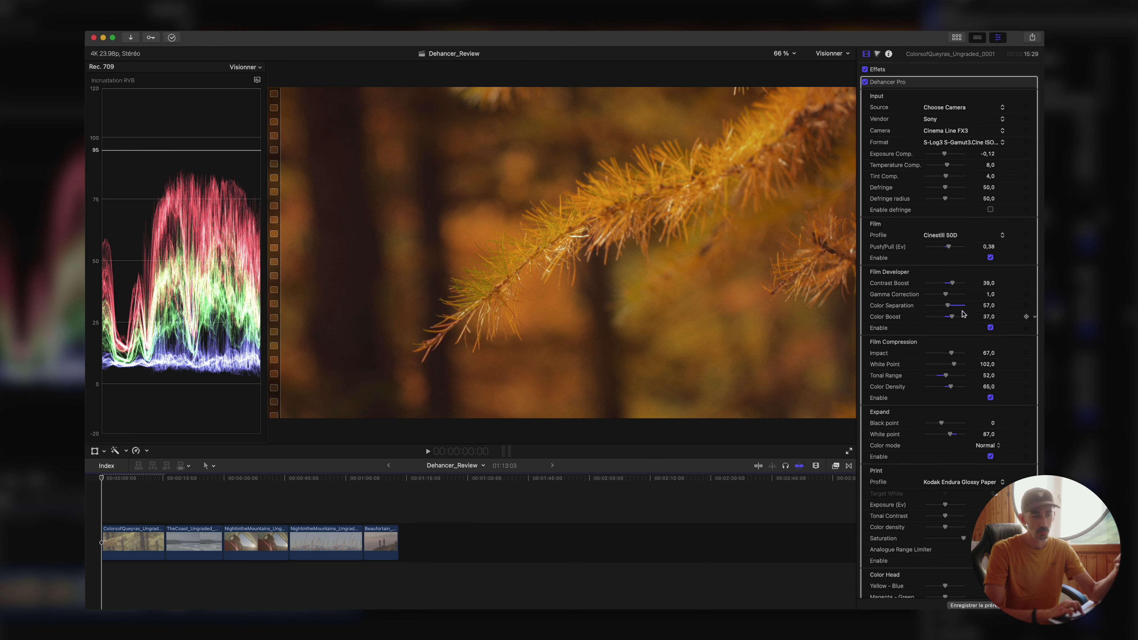
pyautogui.scroll(-15, 964, 314)
pyautogui.scroll(15, 964, 314)
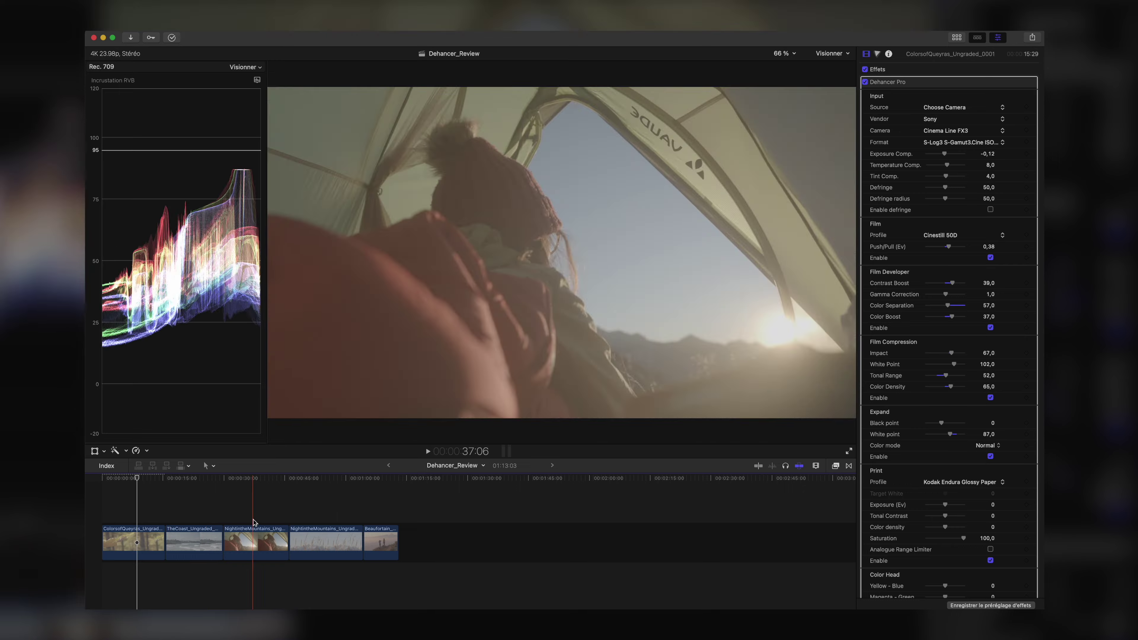
# Step: Select the second clip, the coast shot, and adjust its Dehancer Pro settings
pyautogui.click(179, 543)
pyautogui.click(954, 183)
pyautogui.scroll(-5, 943, 244)
pyautogui.moveTo(942, 243); pyautogui.dragTo(945, 242)
pyautogui.moveTo(955, 253); pyautogui.dragTo(955, 256)
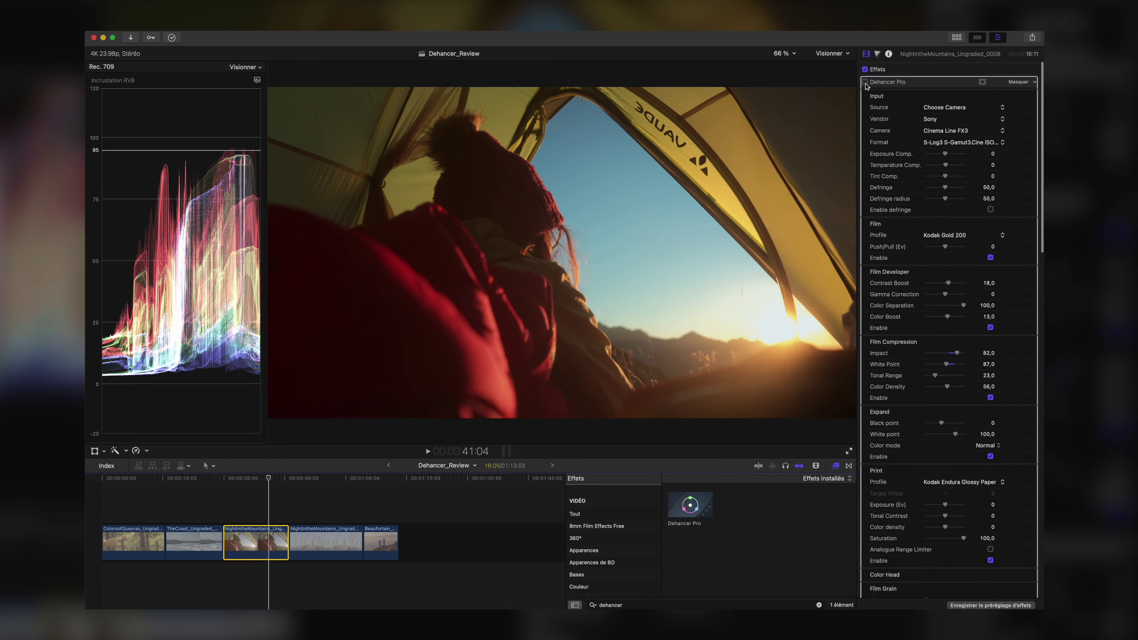
# Step: Examine the tent clip's Color Head, Film Grain and Halation settings and fit the image in the viewer
pyautogui.scroll(-10, 918, 224)
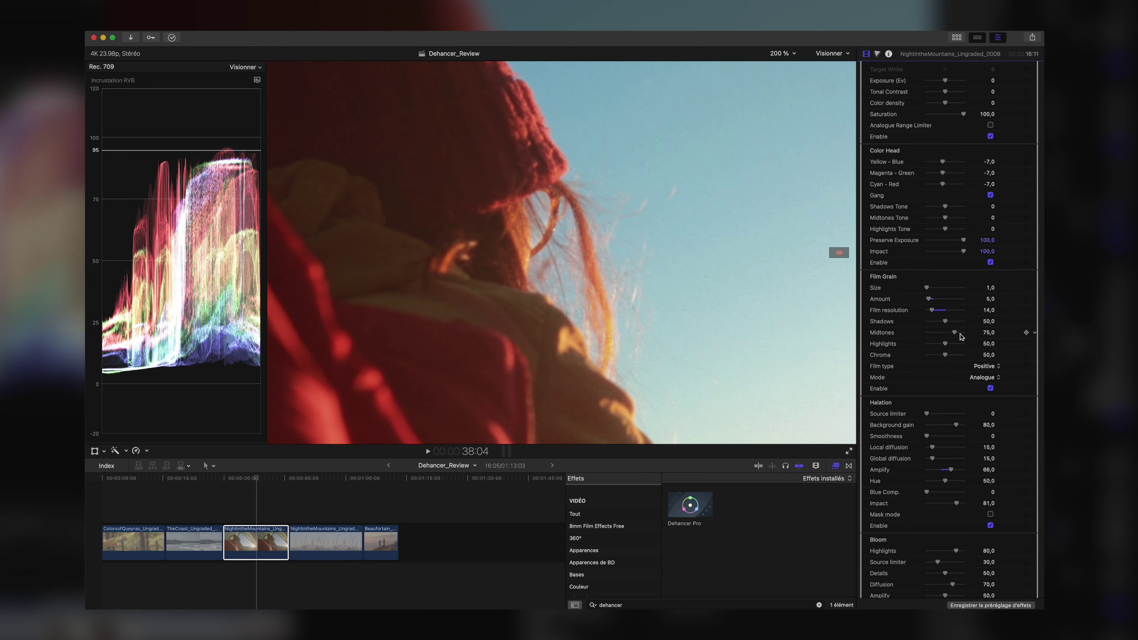
pyautogui.click(794, 63)
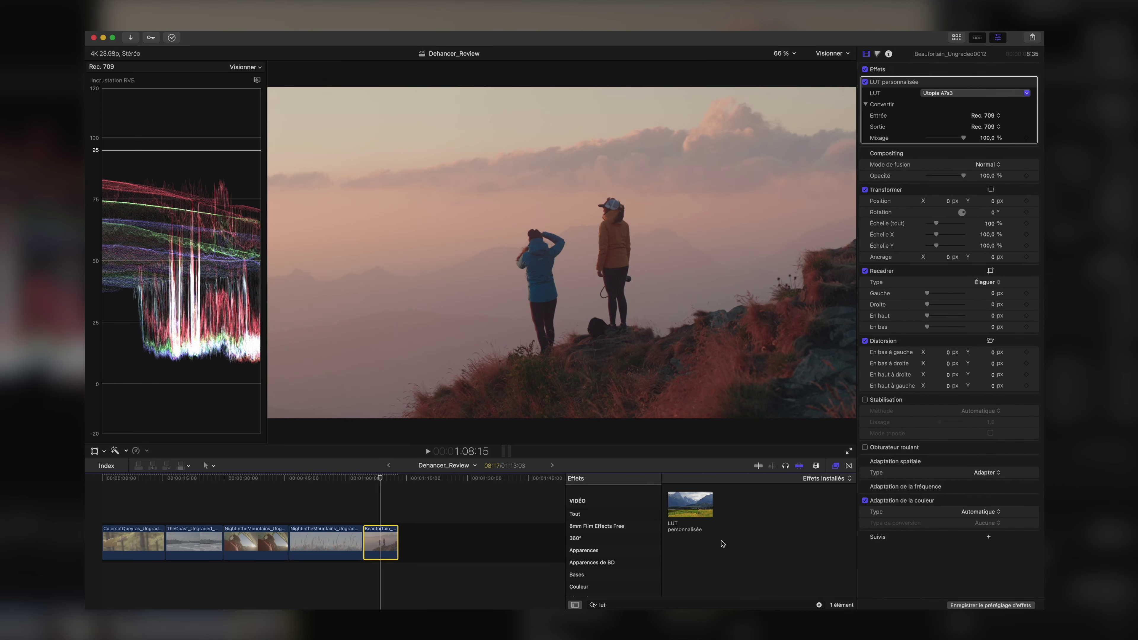
# Step: Apply the Dehancer Pro effect to the last clip and set its Film profile to Kodak Portra 800
pyautogui.doubleClick(690, 508)
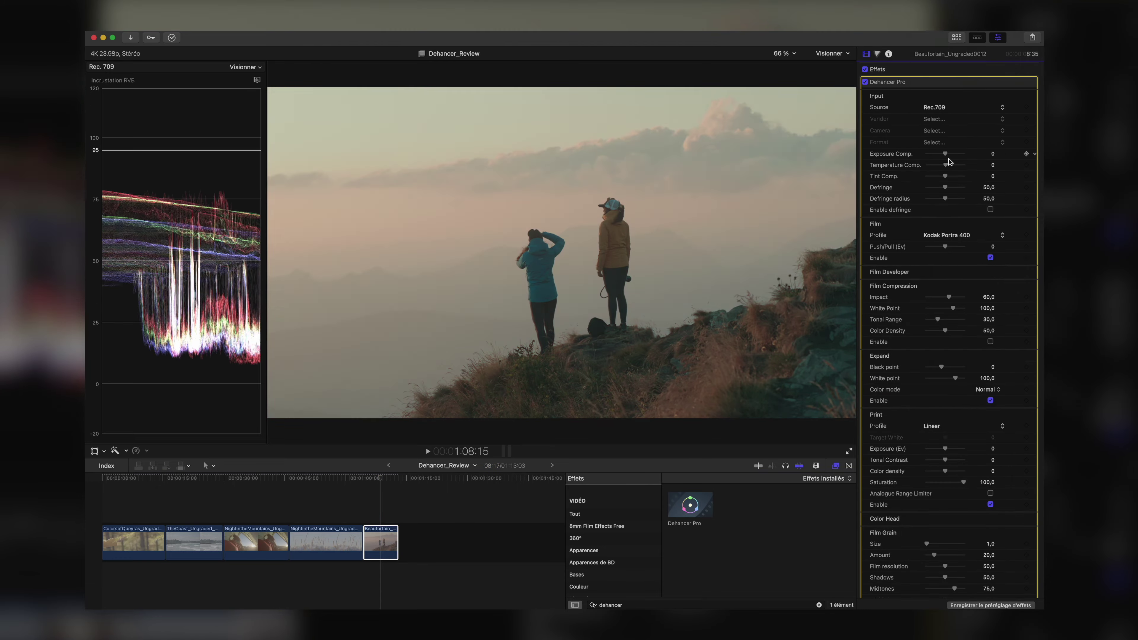
pyautogui.click(964, 235)
pyautogui.click(964, 246)
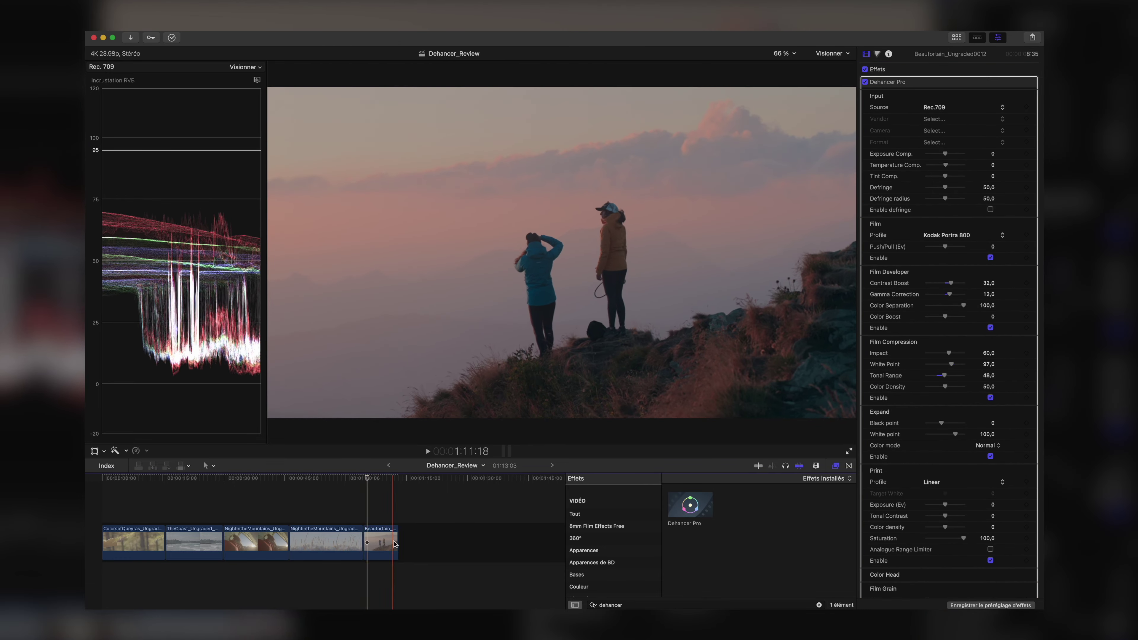
# Step: Set the last clip's input Source to Rec.709 and Print profile to Kodak Endura Glossy Paper, and enable Bloom with Amplify at 13
pyautogui.scroll(-3, 942, 243)
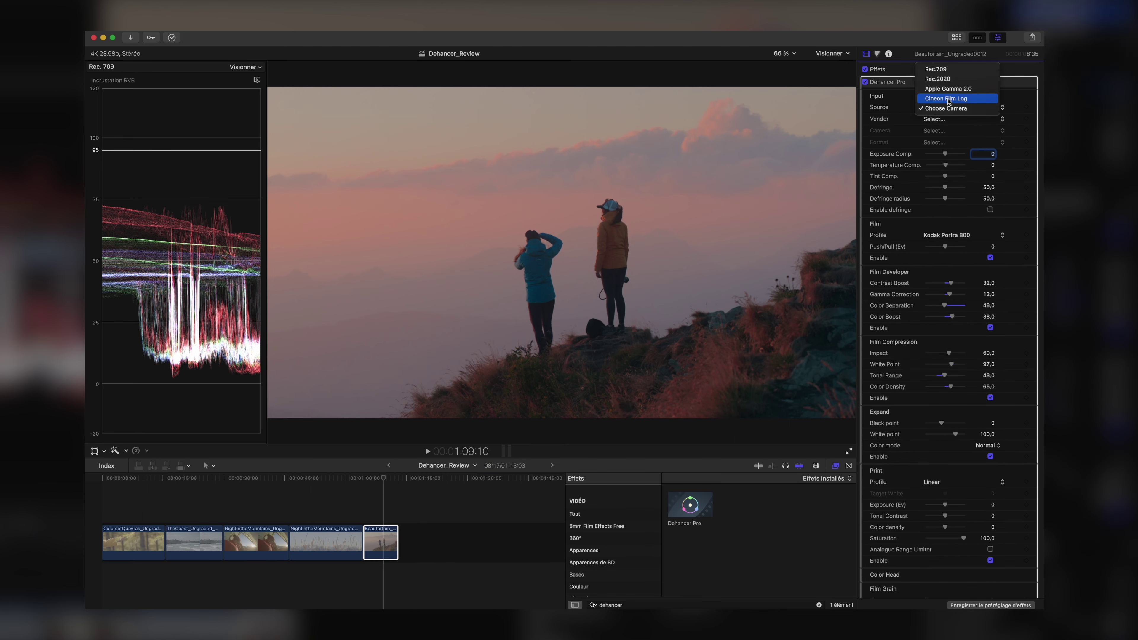
pyautogui.click(927, 95)
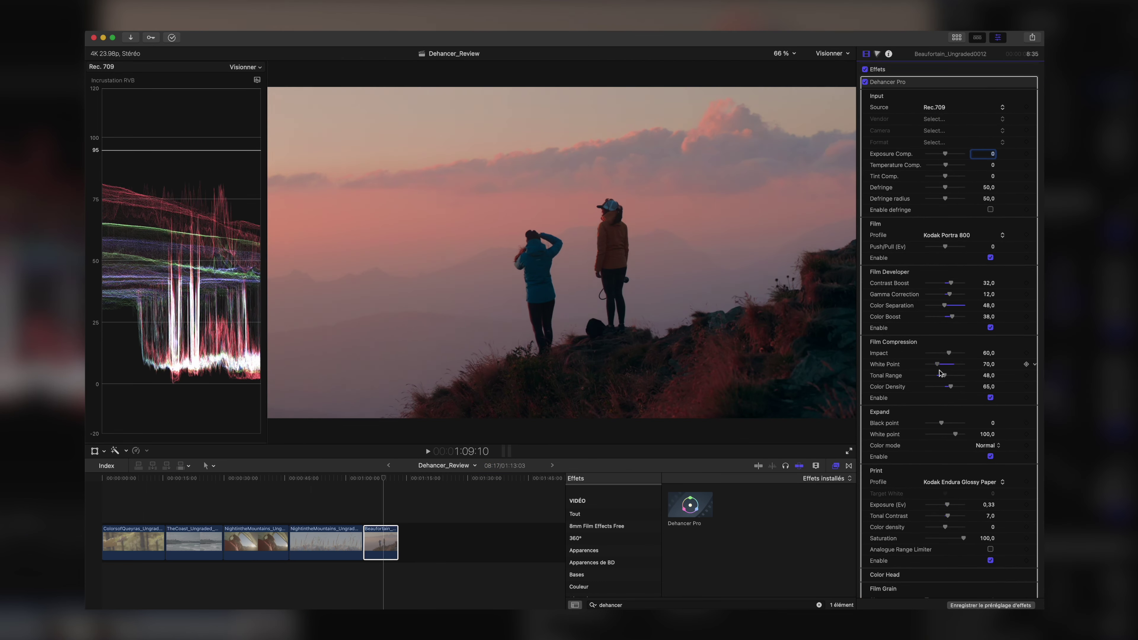
pyautogui.scroll(-5, 952, 362)
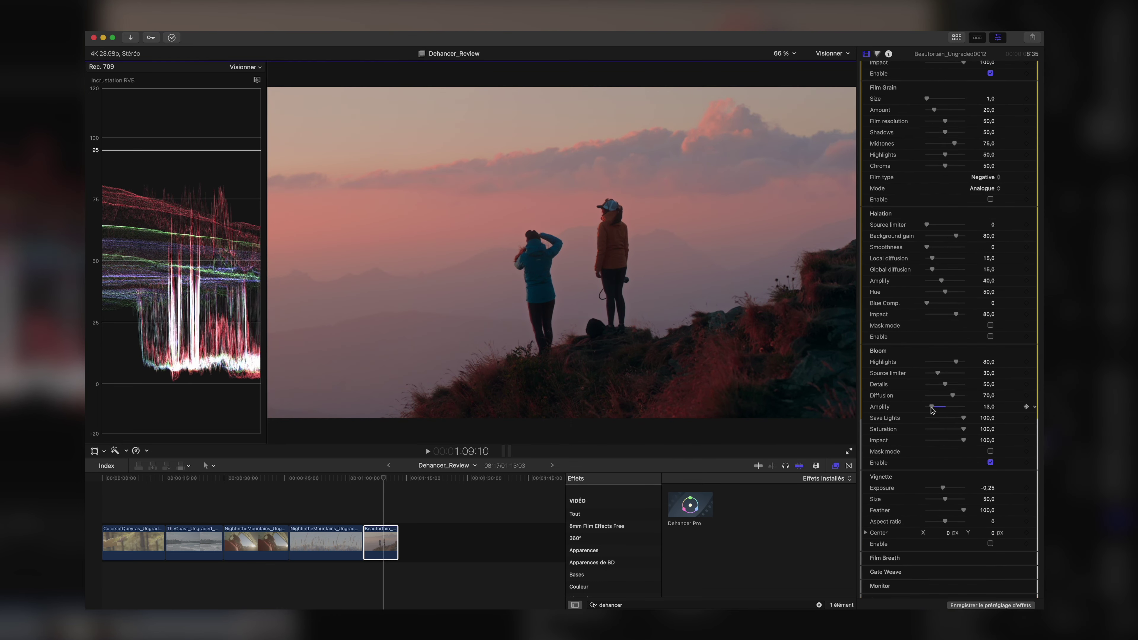
# Step: Play the last clip and move along the timeline to review the other graded clips
pyautogui.click(368, 515)
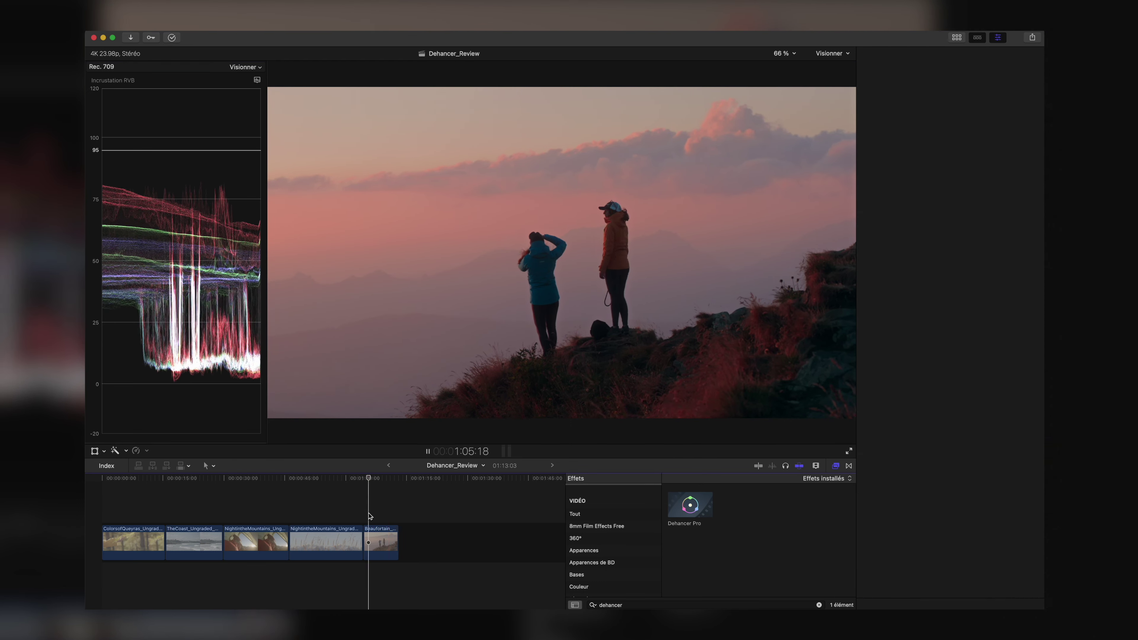
pyautogui.click(381, 542)
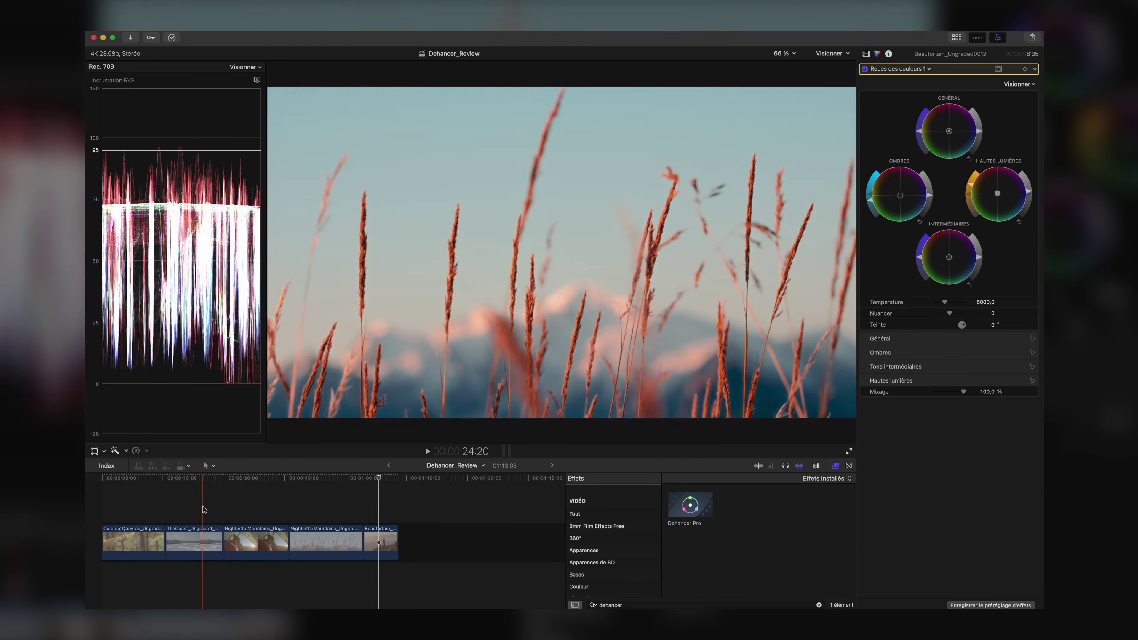
pyautogui.click(364, 509)
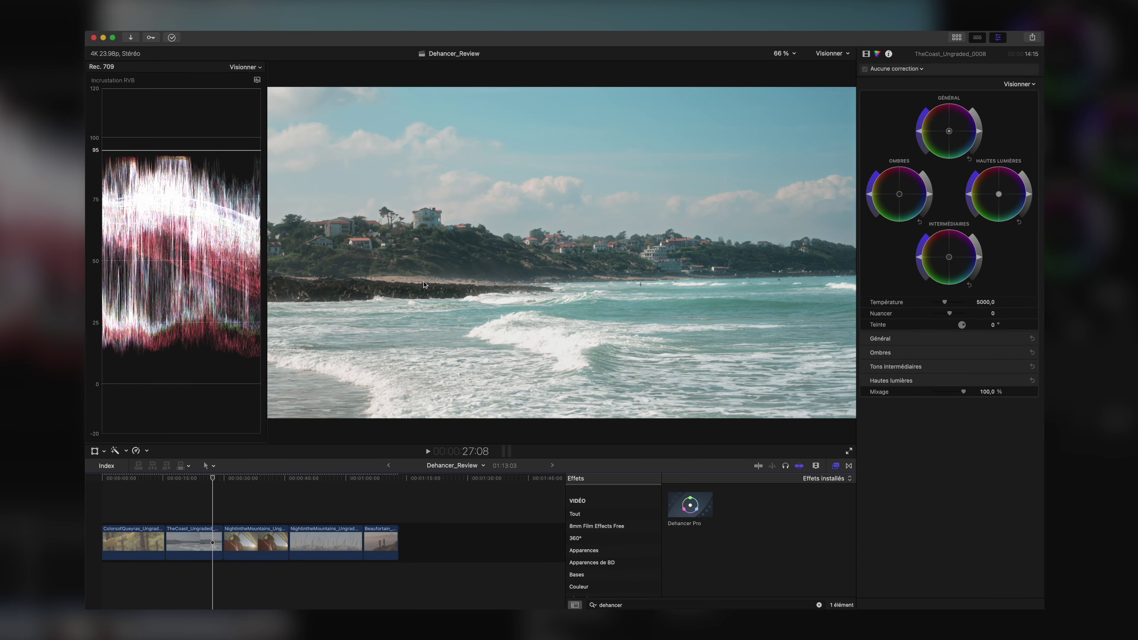
pyautogui.click(191, 542)
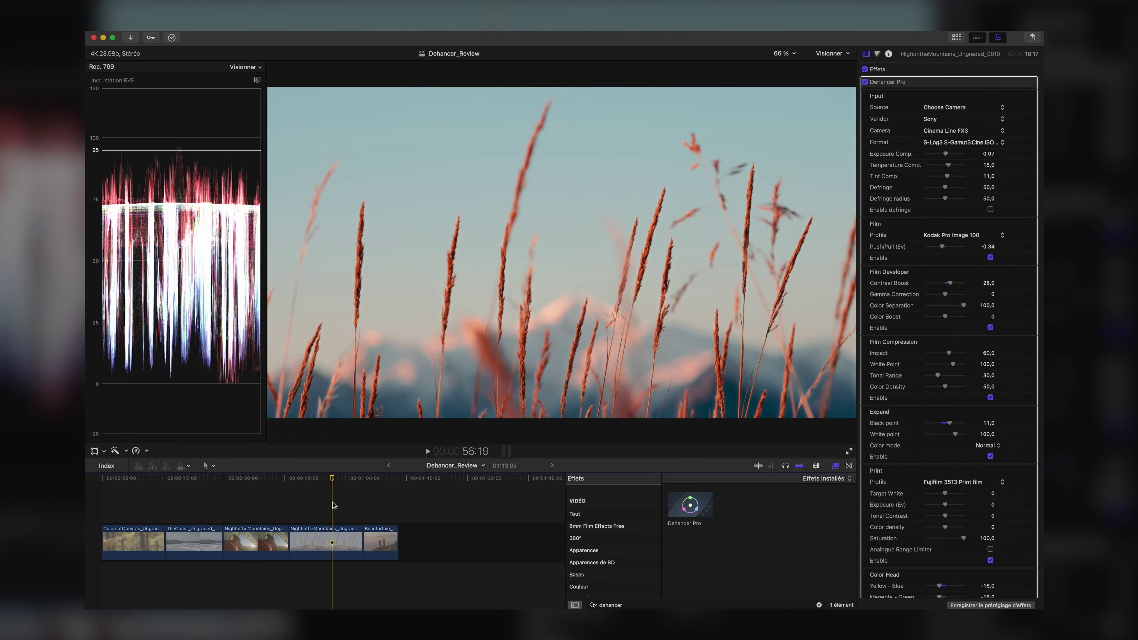